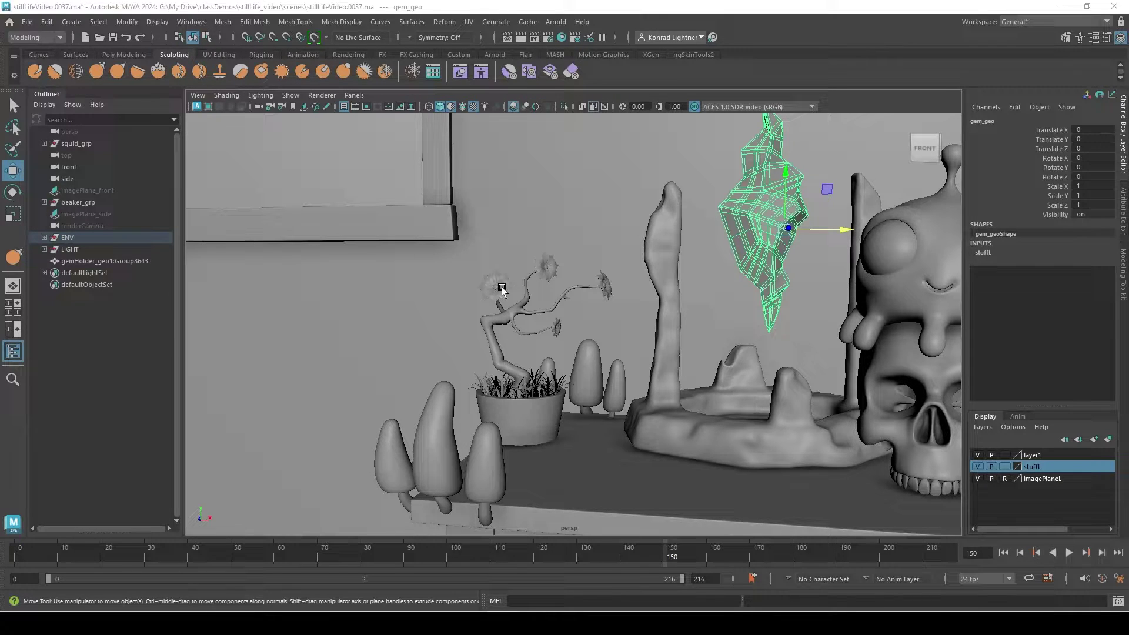
# Select the leftmost flower on the potted tree and examine the desk arrangement around it.
pyautogui.click(505, 291)
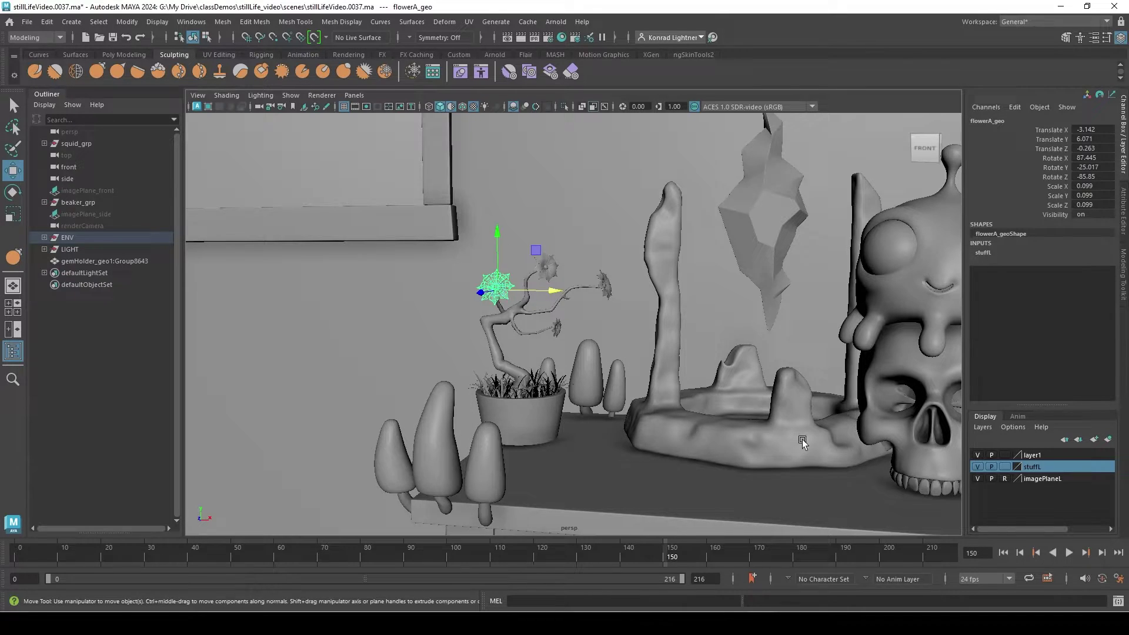
pyautogui.keyDown('alt'); pyautogui.moveTo(802, 440); pyautogui.dragTo(549, 353, button='right'); pyautogui.keyUp('alt')
pyautogui.keyDown('alt'); pyautogui.moveTo(550, 353); pyautogui.dragTo(550, 408); pyautogui.keyUp('alt')
pyautogui.keyDown('alt'); pyautogui.moveTo(549, 408); pyautogui.dragTo(630, 429, button='right'); pyautogui.keyUp('alt')
pyautogui.moveTo(630, 429)
pyautogui.keyDown('alt'); pyautogui.mouseDown(button='middle')
pyautogui.moveTo(567, 334)
pyautogui.moveTo(627, 412)
pyautogui.mouseUp(button='middle'); pyautogui.keyUp('alt')
pyautogui.keyDown('alt'); pyautogui.moveTo(564, 405); pyautogui.dragTo(473, 371); pyautogui.keyUp('alt')
pyautogui.keyDown('alt'); pyautogui.moveTo(473, 370); pyautogui.dragTo(488, 335, button='right'); pyautogui.keyUp('alt')
pyautogui.keyDown('alt'); pyautogui.moveTo(761, 396); pyautogui.dragTo(630, 156, button='middle'); pyautogui.keyUp('alt')
pyautogui.keyDown('alt'); pyautogui.moveTo(631, 155); pyautogui.dragTo(485, 269, button='right'); pyautogui.keyUp('alt')
pyautogui.keyDown('alt'); pyautogui.moveTo(485, 269); pyautogui.dragTo(521, 306); pyautogui.keyUp('alt')
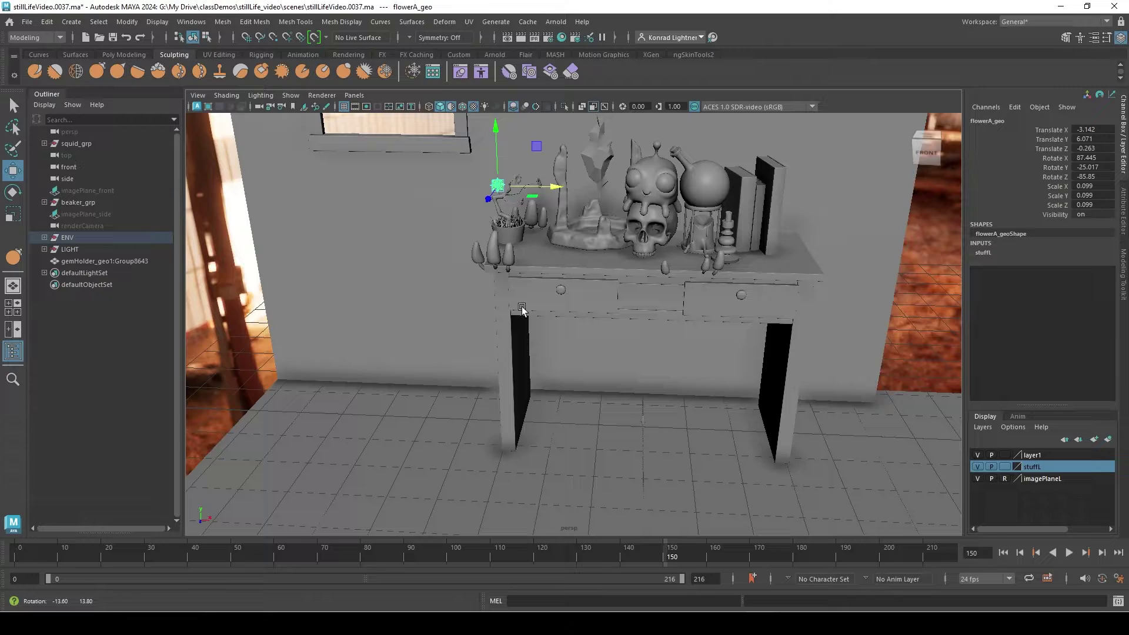
pyautogui.keyDown('alt'); pyautogui.moveTo(521, 306); pyautogui.dragTo(506, 286, button='right'); pyautogui.keyUp('alt')
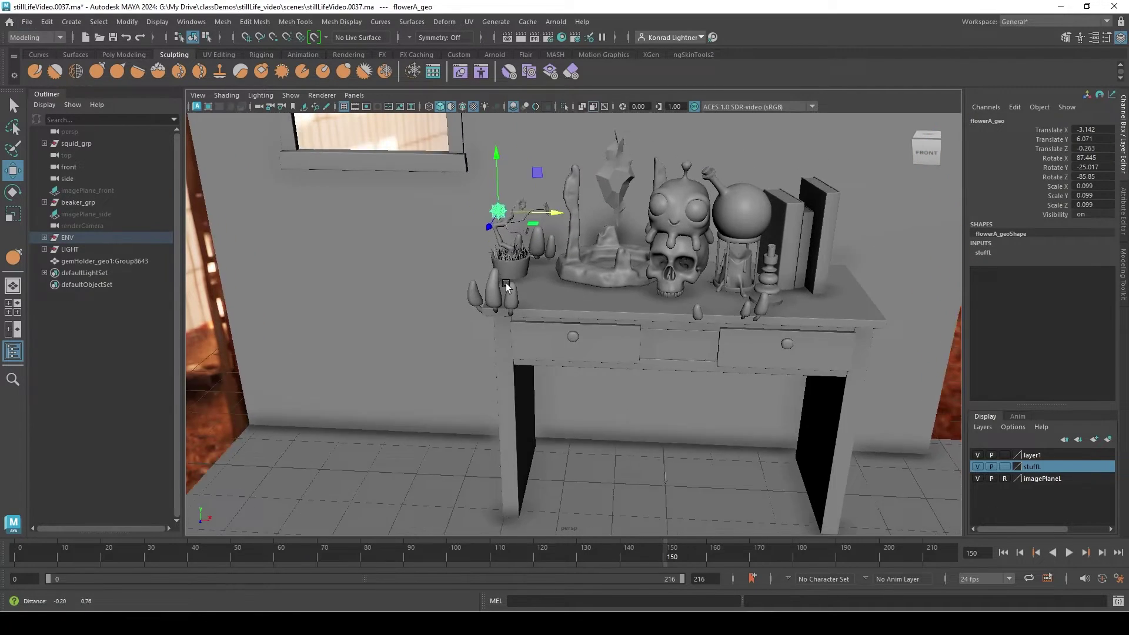
pyautogui.keyDown('alt'); pyautogui.moveTo(506, 284); pyautogui.dragTo(519, 329, button='middle'); pyautogui.keyUp('alt')
pyautogui.moveTo(468, 266)
pyautogui.keyDown('alt'); pyautogui.mouseDown(button='right')
pyautogui.moveTo(575, 210)
pyautogui.moveTo(625, 254)
pyautogui.mouseUp(button='right'); pyautogui.keyUp('alt')
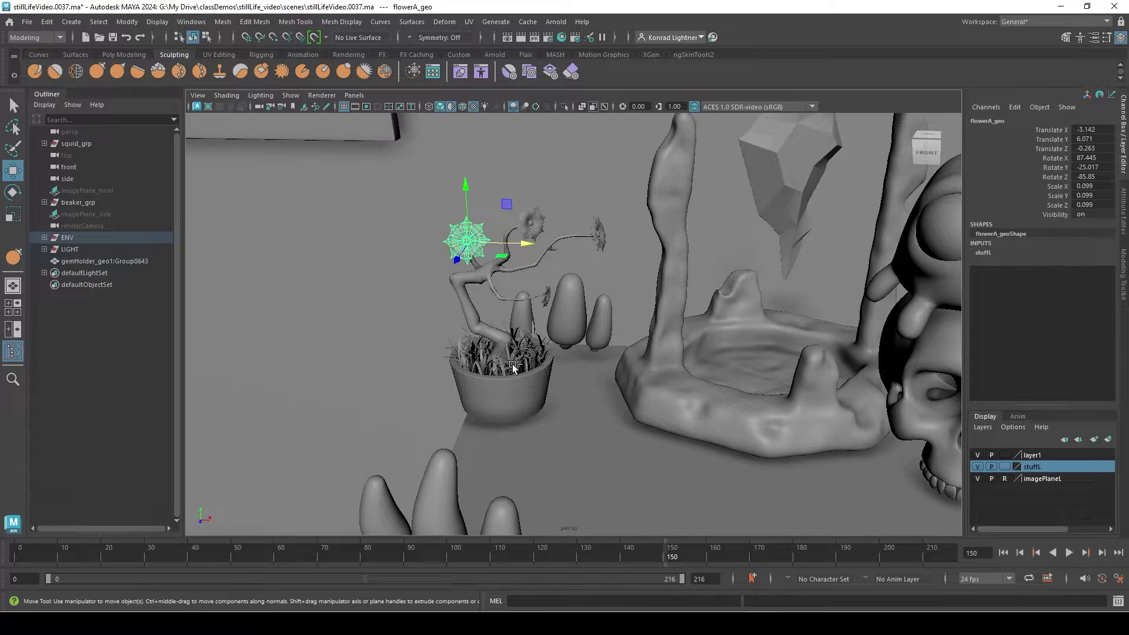
# Duplicate the selected flower and set all translate and rotate values of the copy to 0.
pyautogui.hotkey('ctrl', 'd')
pyautogui.click(1104, 178)
pyautogui.keyDown('shift'); pyautogui.click(1108, 131); pyautogui.keyUp('shift')
pyautogui.write('0')
pyautogui.press('Return')
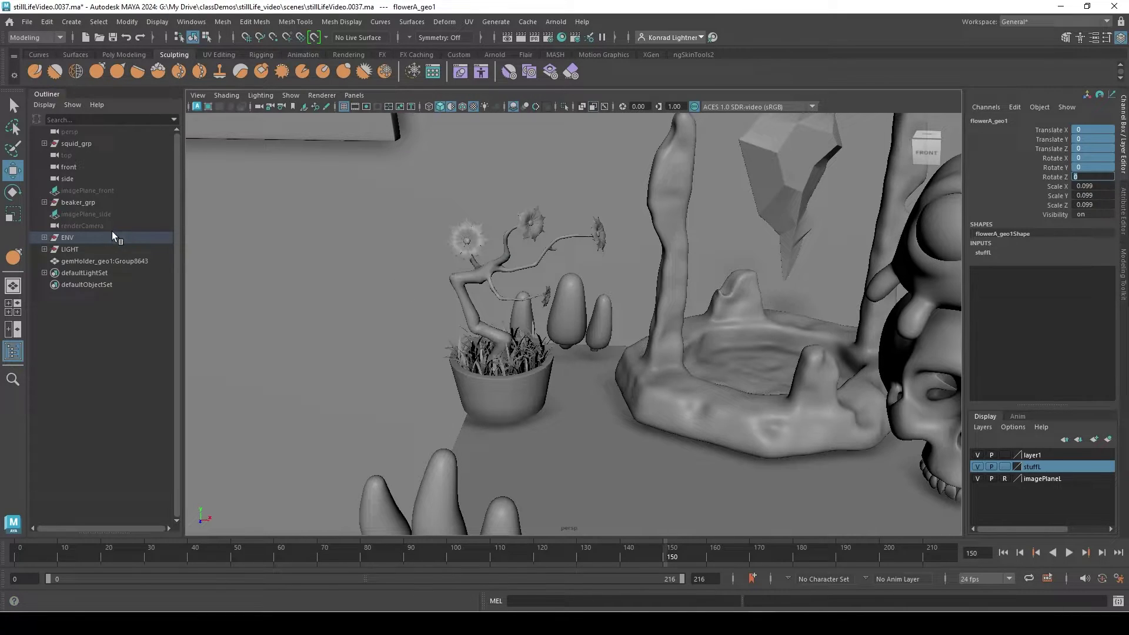
# Snap the duplicated flower's pivot up to the grid origin, giving it a Translate Y of 0.654.
pyautogui.press('f')
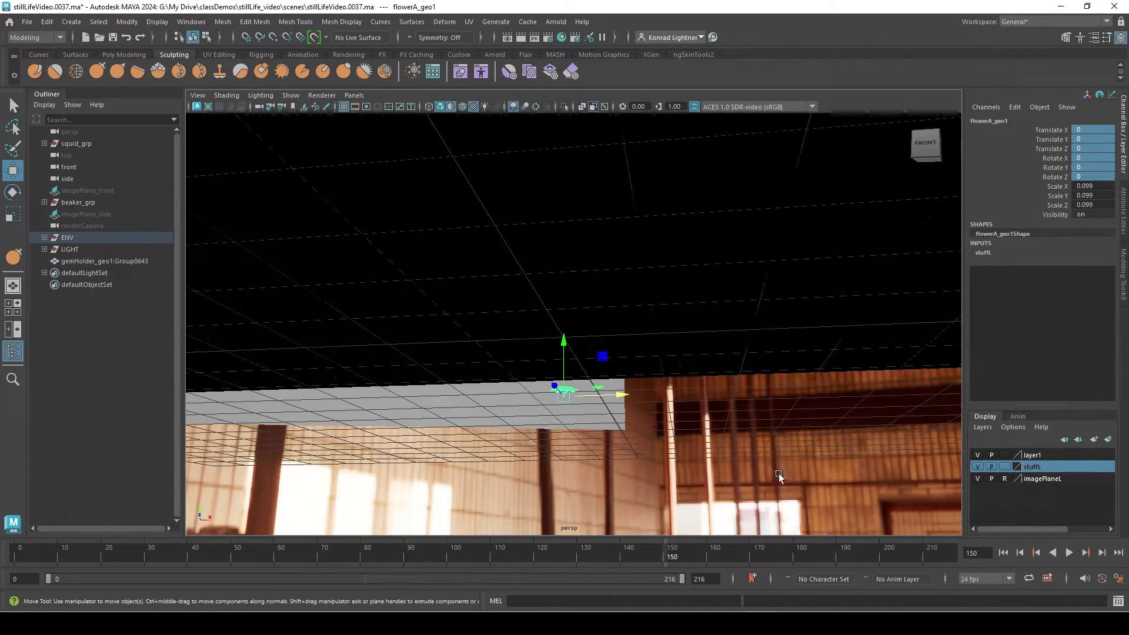
pyautogui.click(559, 423)
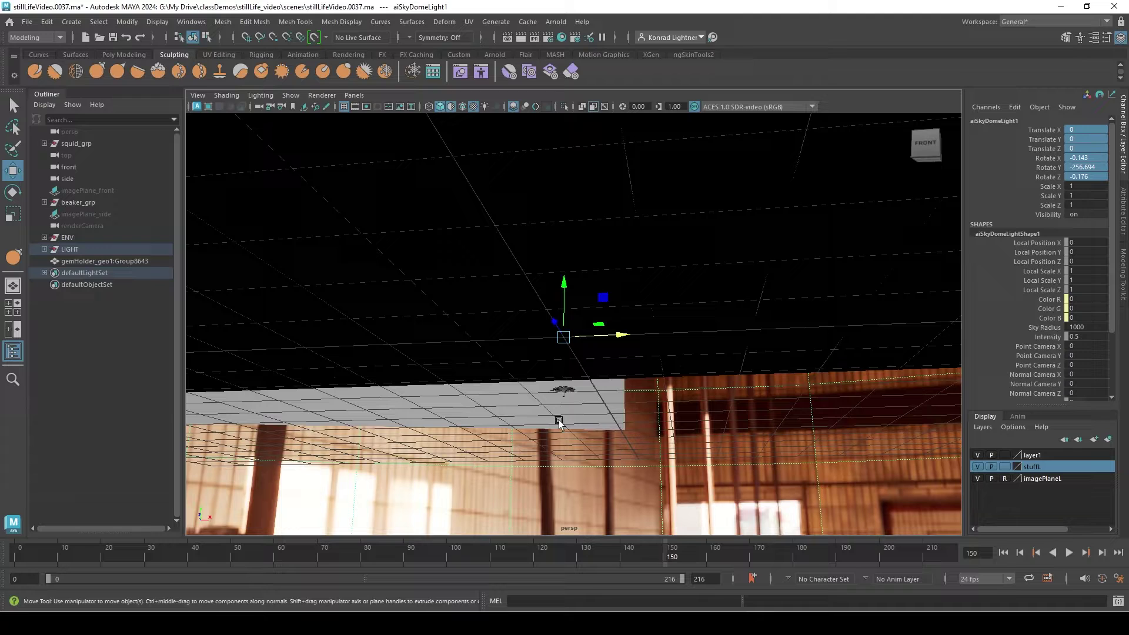
pyautogui.click(567, 389)
pyautogui.press('f')
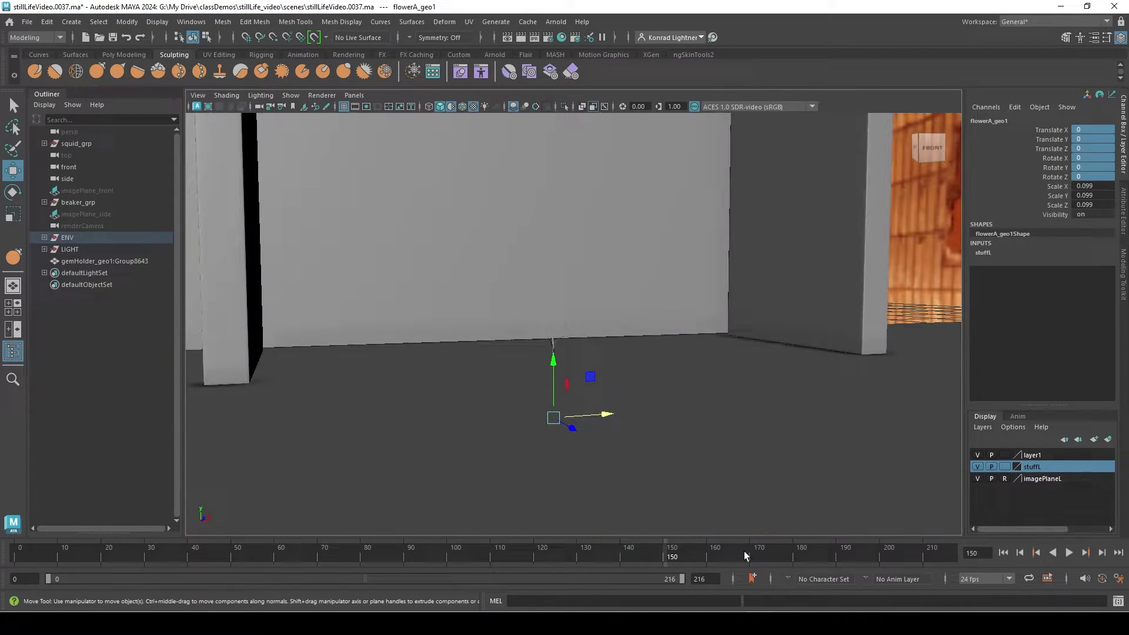
pyautogui.keyDown('alt'); pyautogui.moveTo(539, 375); pyautogui.dragTo(688, 391); pyautogui.keyUp('alt')
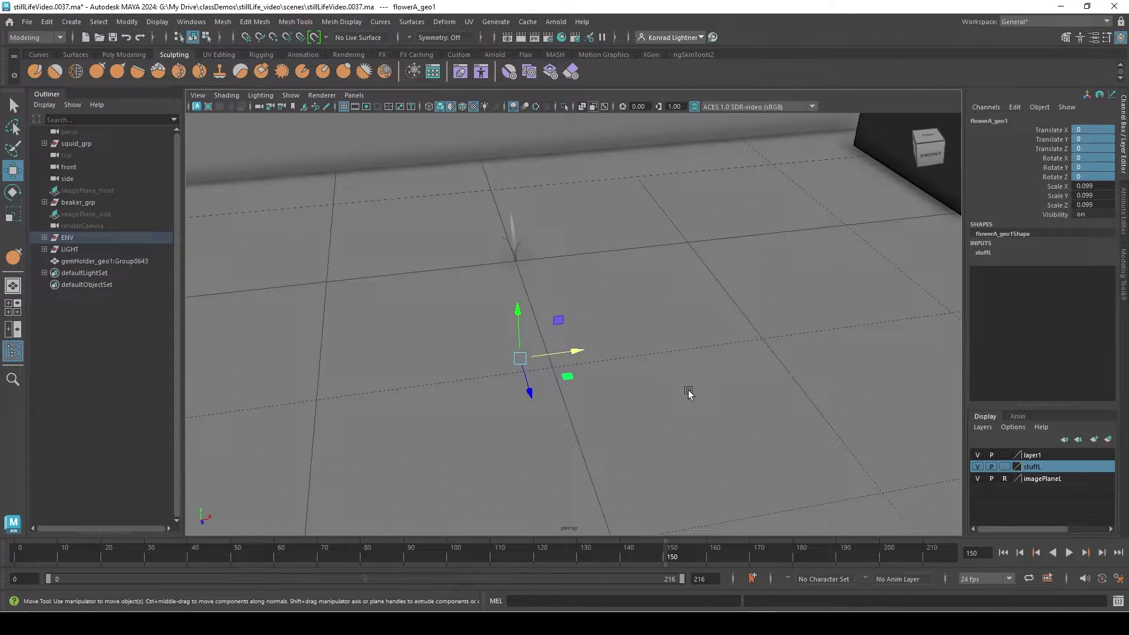
pyautogui.click(518, 361)
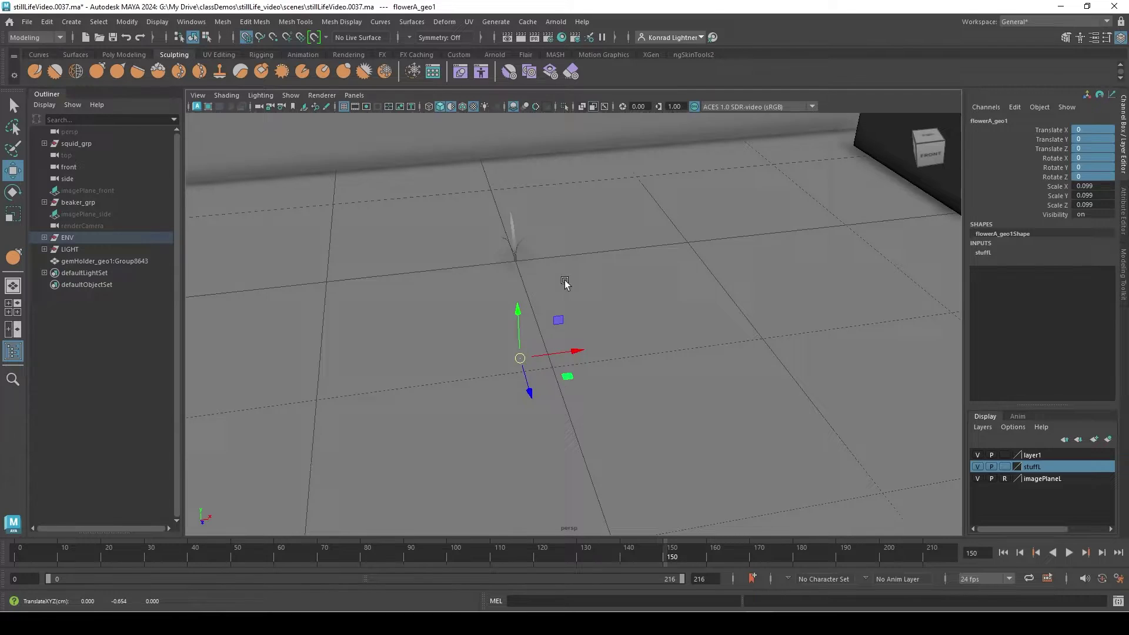
pyautogui.hotkey('ctrl', 'z')
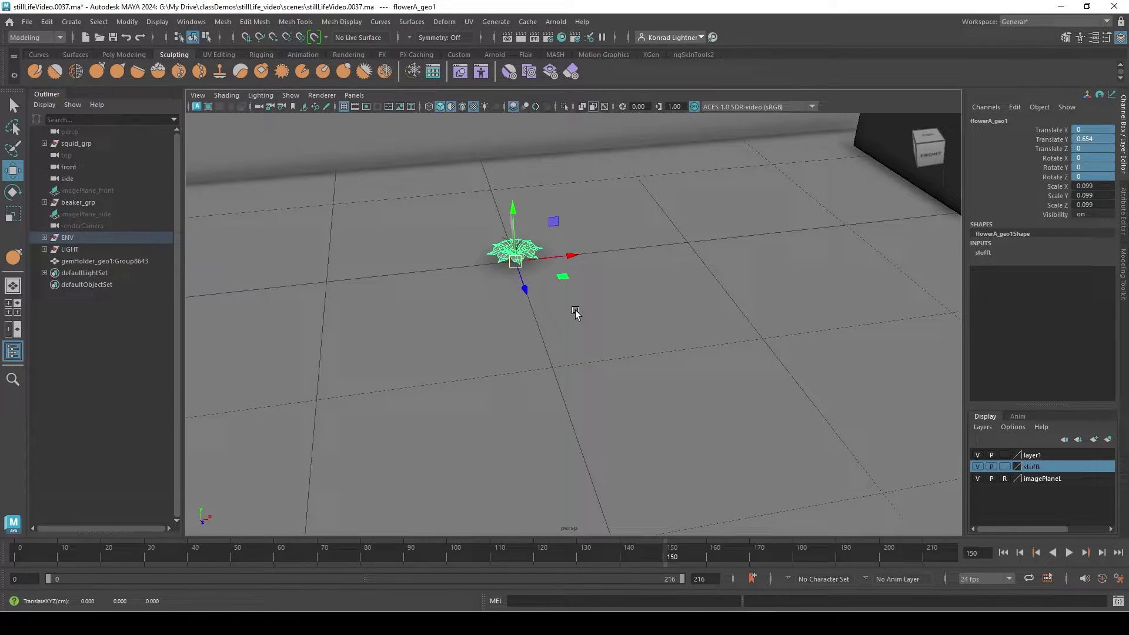
# Freeze the transformations of the duplicated flower at the origin.
pyautogui.keyDown('alt'); pyautogui.moveTo(515, 261); pyautogui.dragTo(841, 425); pyautogui.keyUp('alt')
pyautogui.press('f')
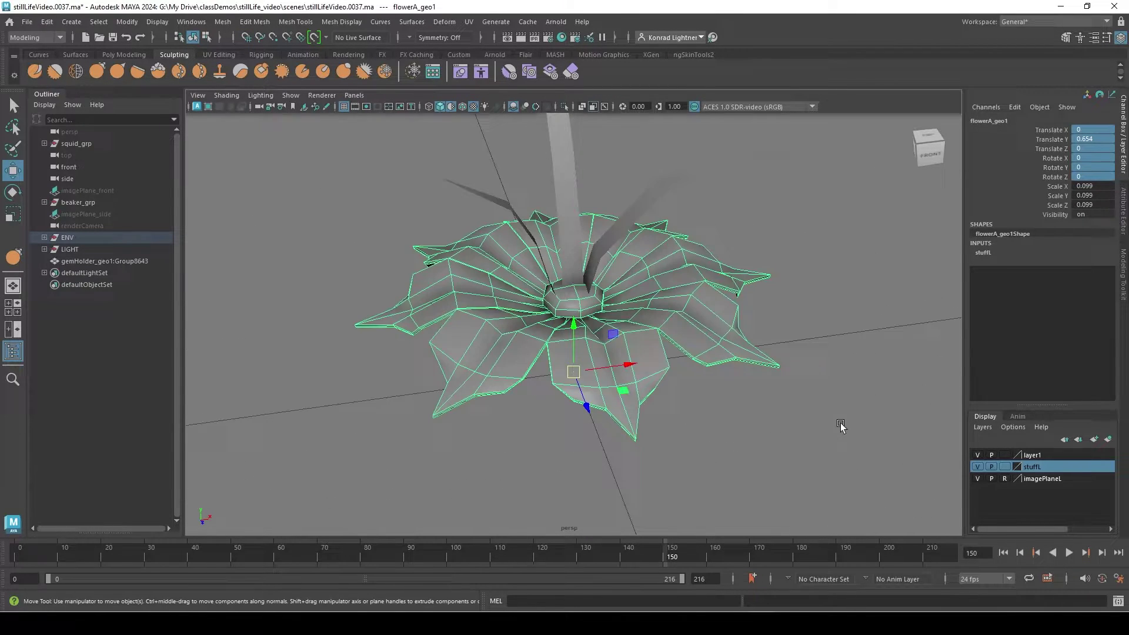
pyautogui.keyDown('alt'); pyautogui.moveTo(900, 373); pyautogui.dragTo(839, 350); pyautogui.keyUp('alt')
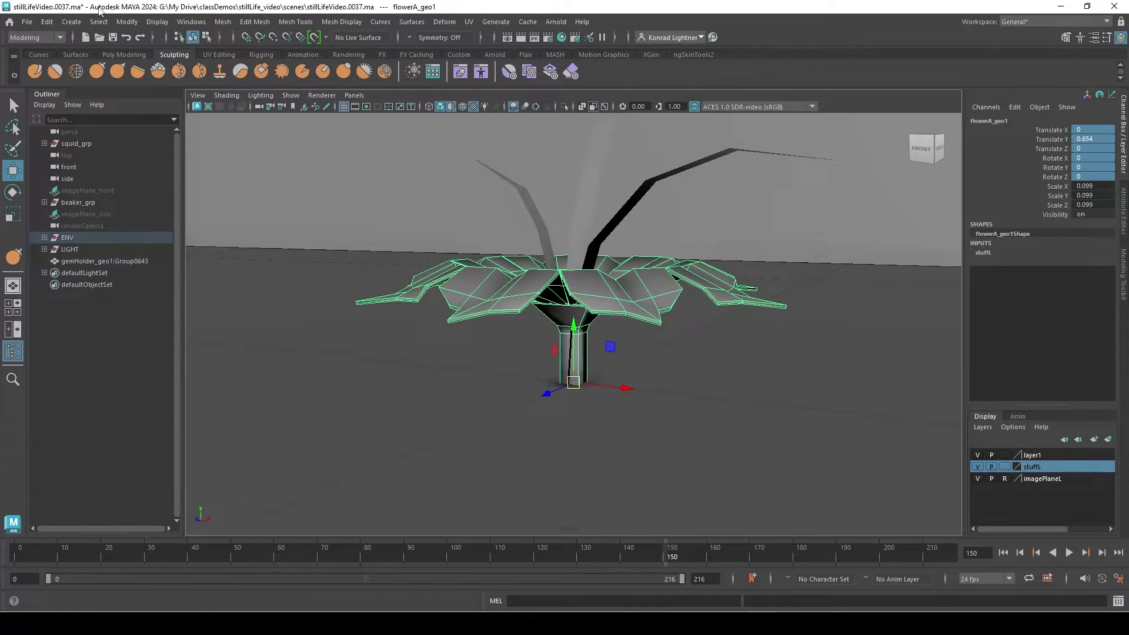
pyautogui.click(127, 22)
pyautogui.click(179, 77)
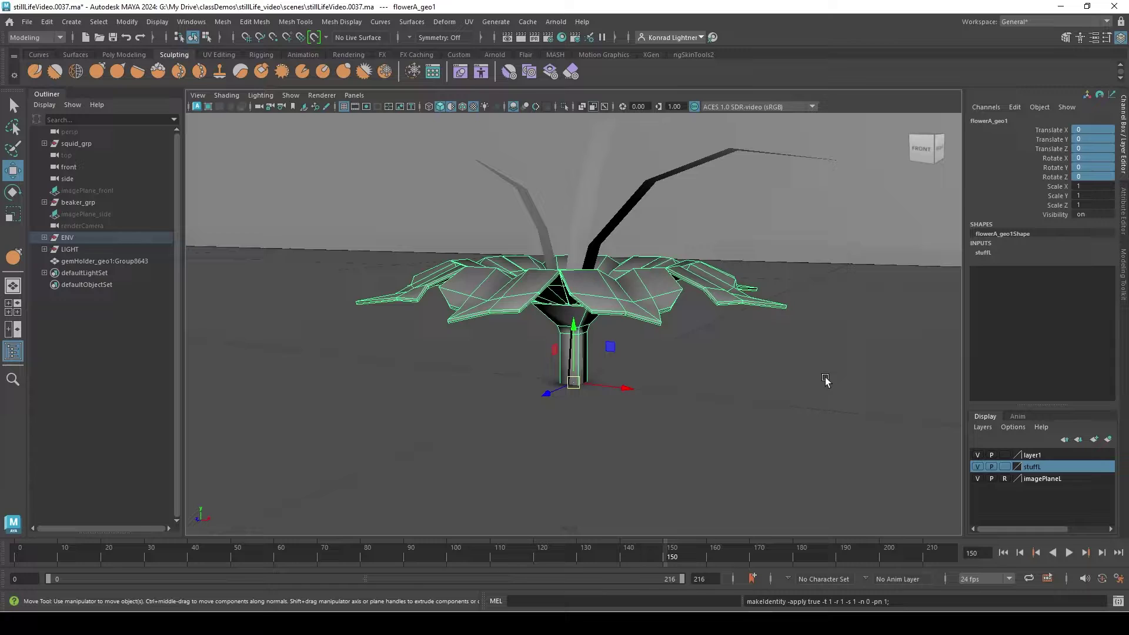
pyautogui.keyDown('alt'); pyautogui.moveTo(795, 357); pyautogui.dragTo(653, 347, button='right'); pyautogui.keyUp('alt')
pyautogui.moveTo(653, 348)
pyautogui.keyDown('alt'); pyautogui.mouseDown()
pyautogui.moveTo(636, 373)
pyautogui.moveTo(657, 357)
pyautogui.mouseUp(); pyautogui.keyUp('alt')
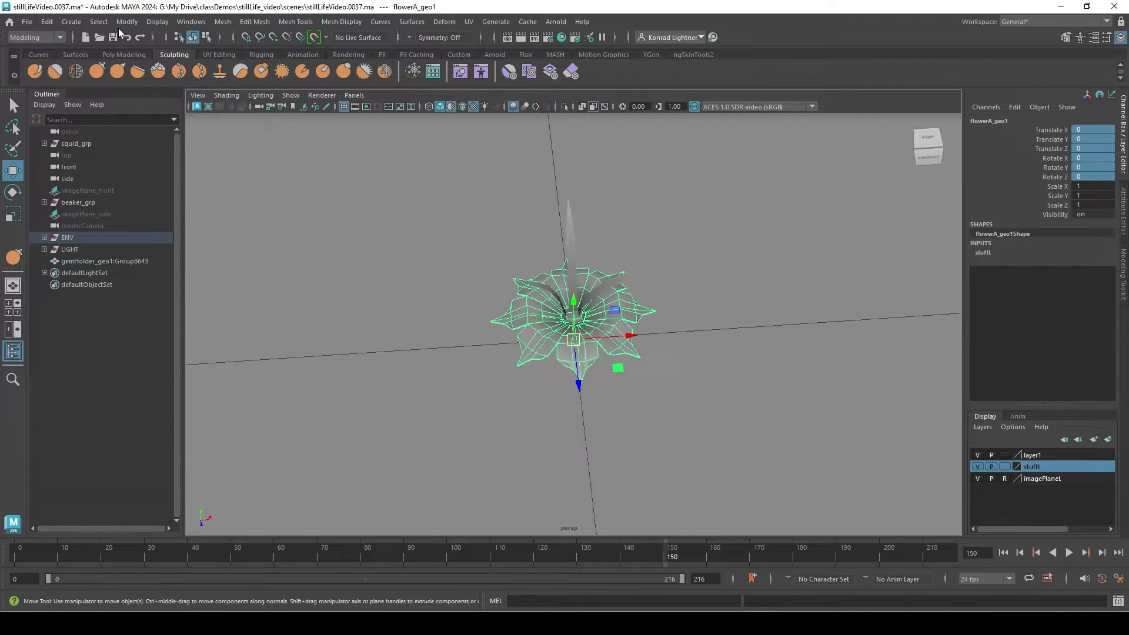
pyautogui.click(26, 20)
pyautogui.click(111, 168)
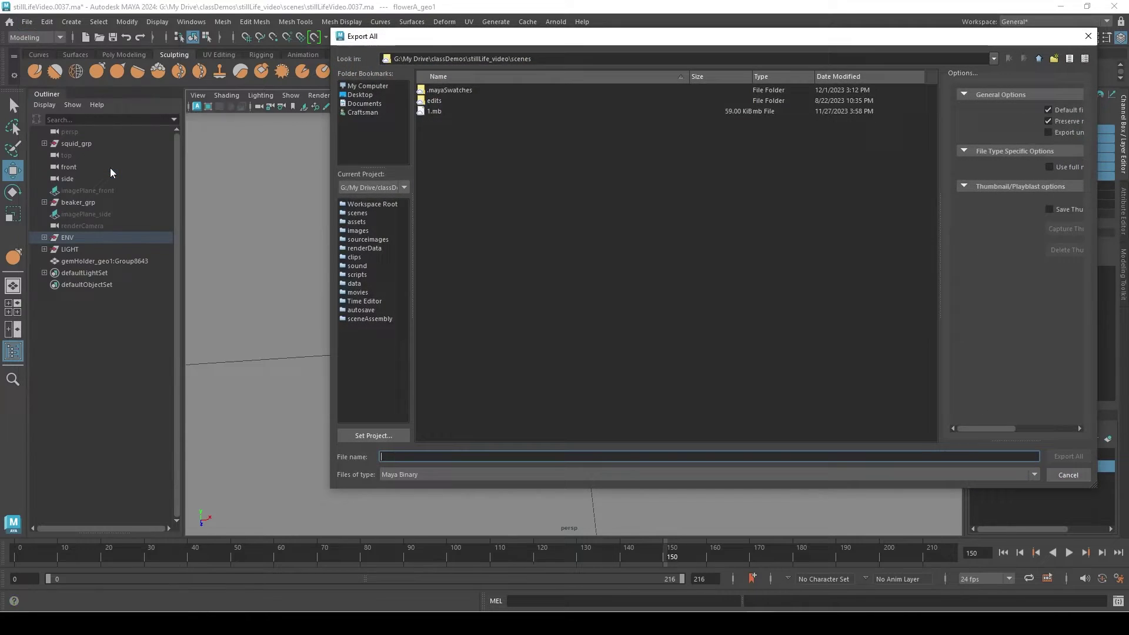
pyautogui.press('Escape')
# Export only the selected flower as flower.fbx into the project's scenes folder, overwriting the existing file.
pyautogui.click(26, 21)
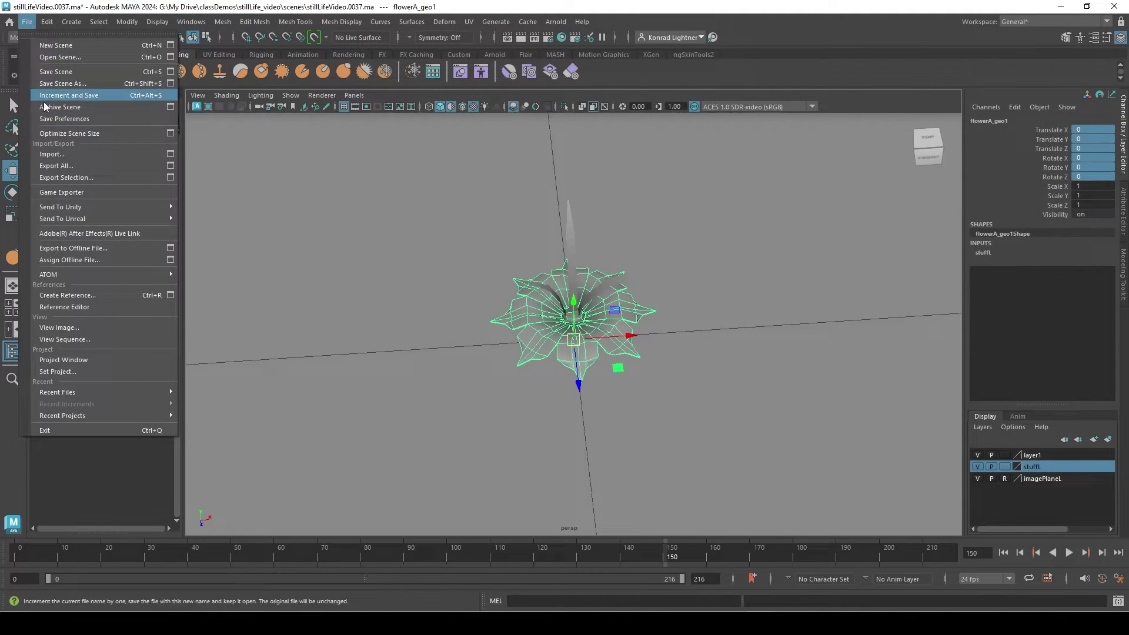
pyautogui.click(120, 178)
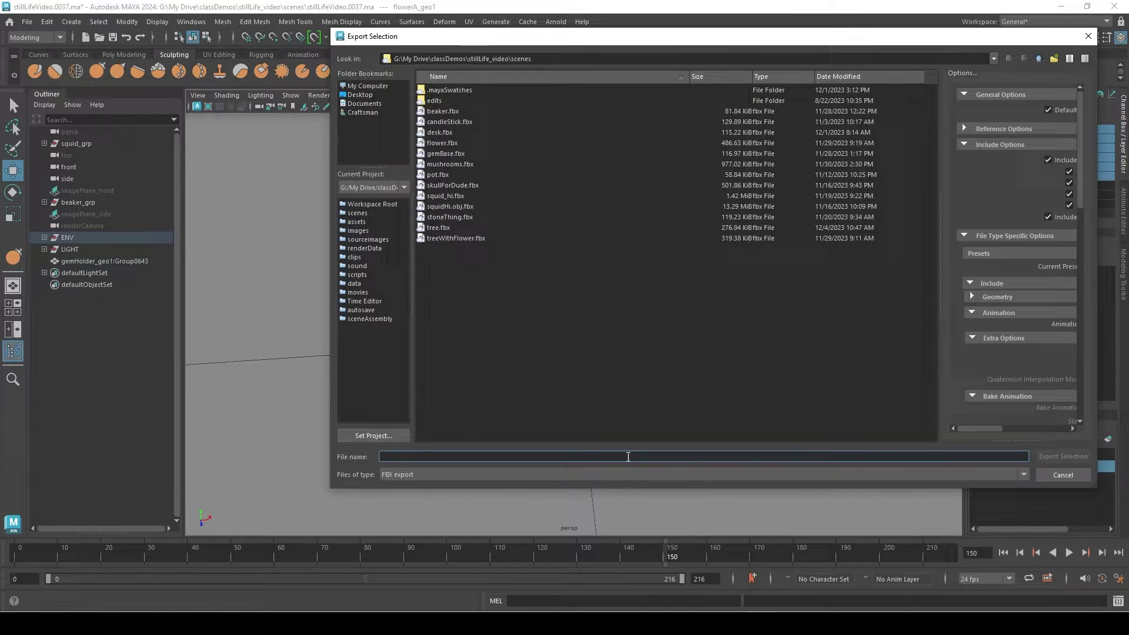
pyautogui.write('flower')
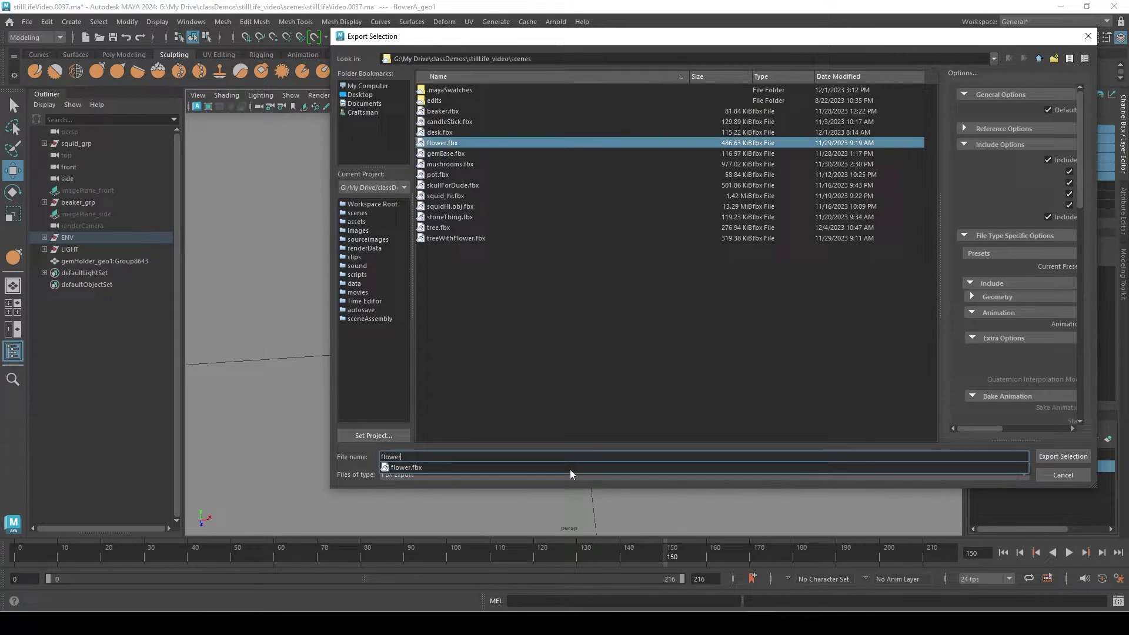
pyautogui.click(403, 468)
pyautogui.click(1063, 456)
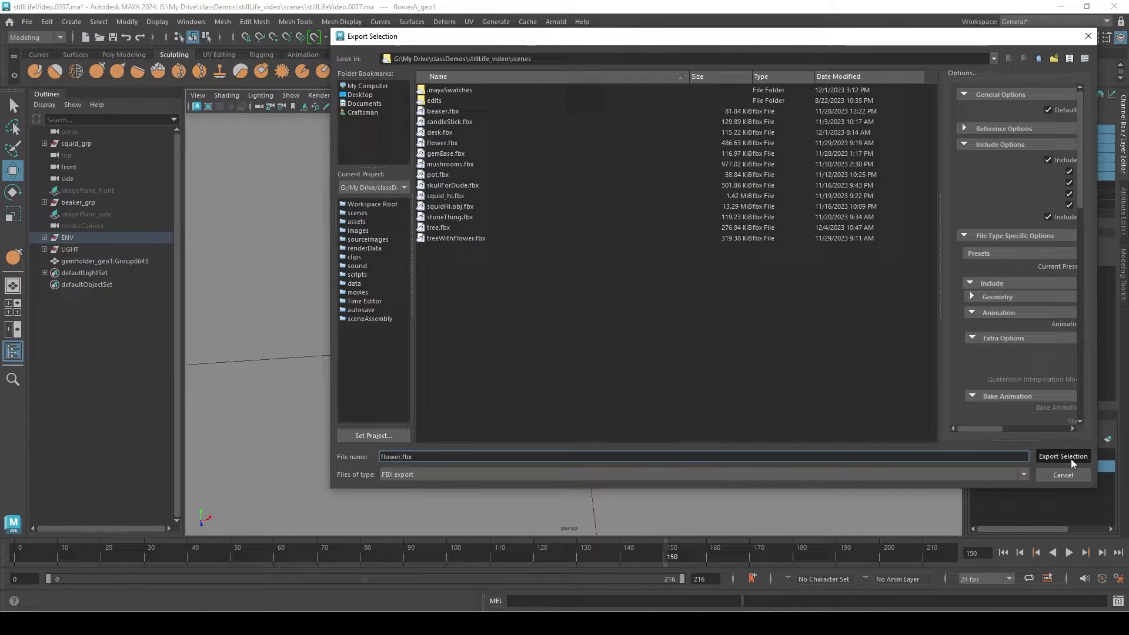
pyautogui.click(689, 278)
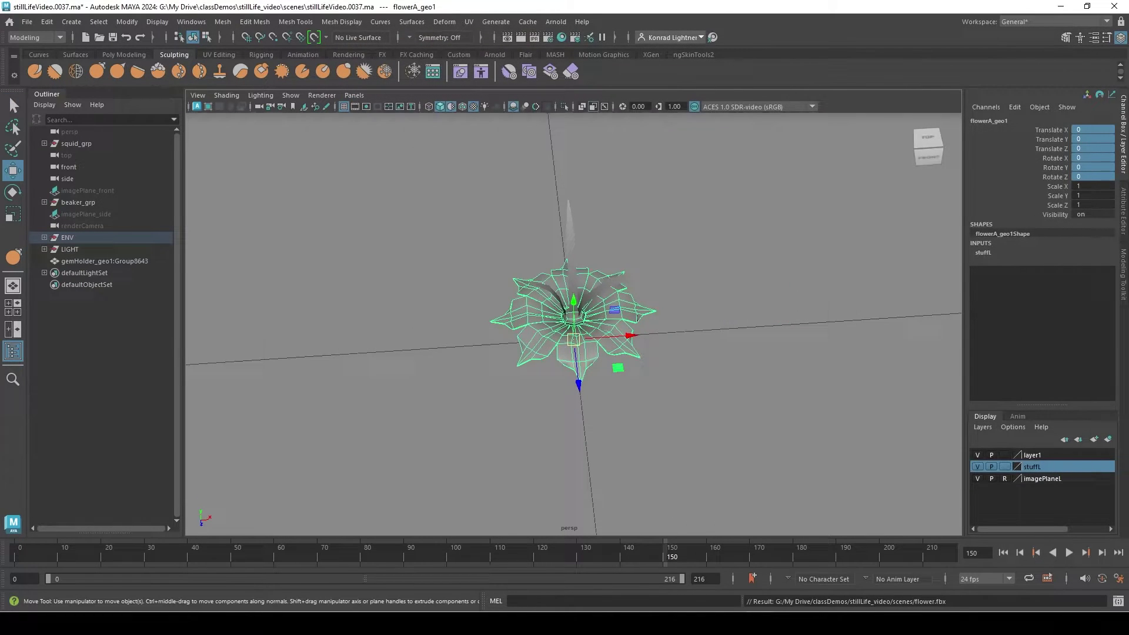
# Switch to Substance 3D Painter and set up a new project with the ASM - PBR Metallic Roughness template, 4096 resolution and OpenGL normal maps.
pyautogui.hotkey('alt', 'Tab')
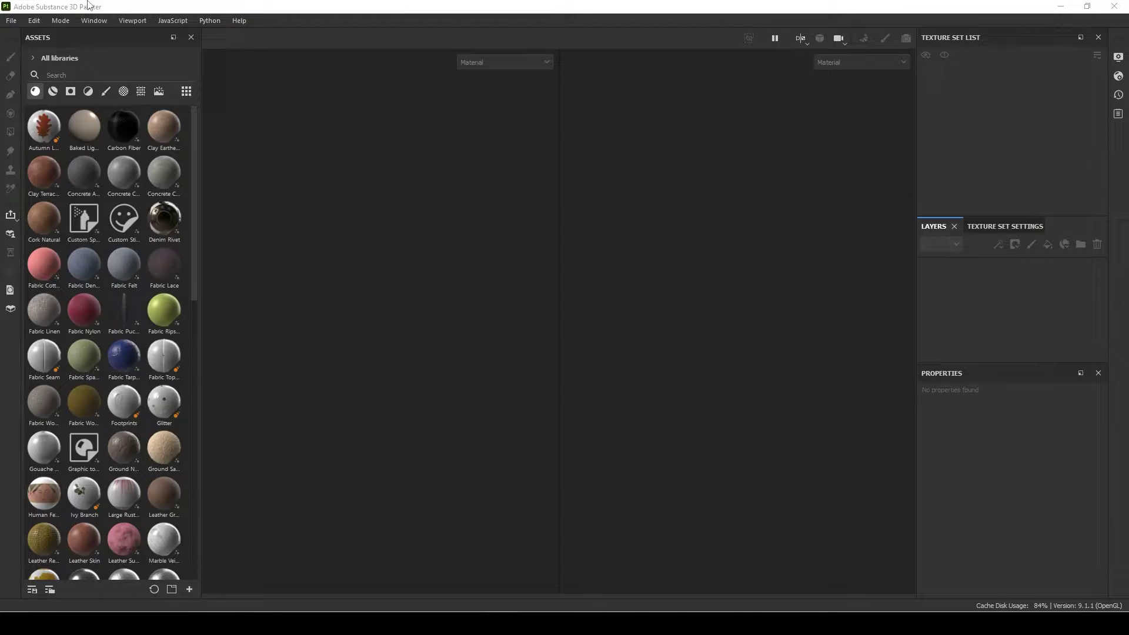
pyautogui.click(11, 21)
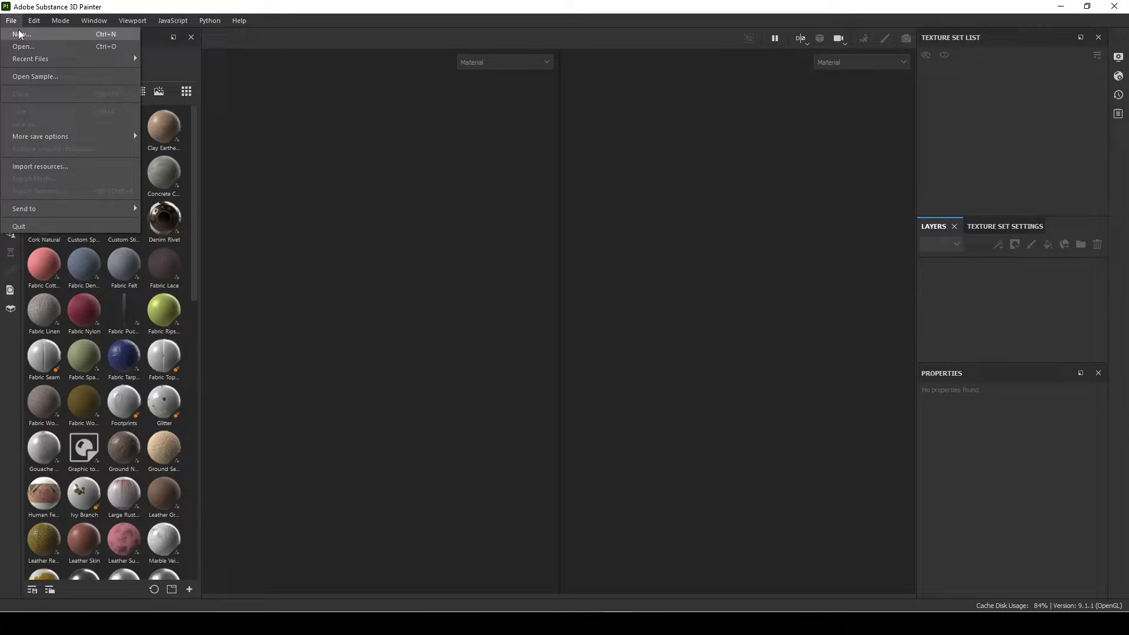
pyautogui.click(19, 34)
pyautogui.click(555, 160)
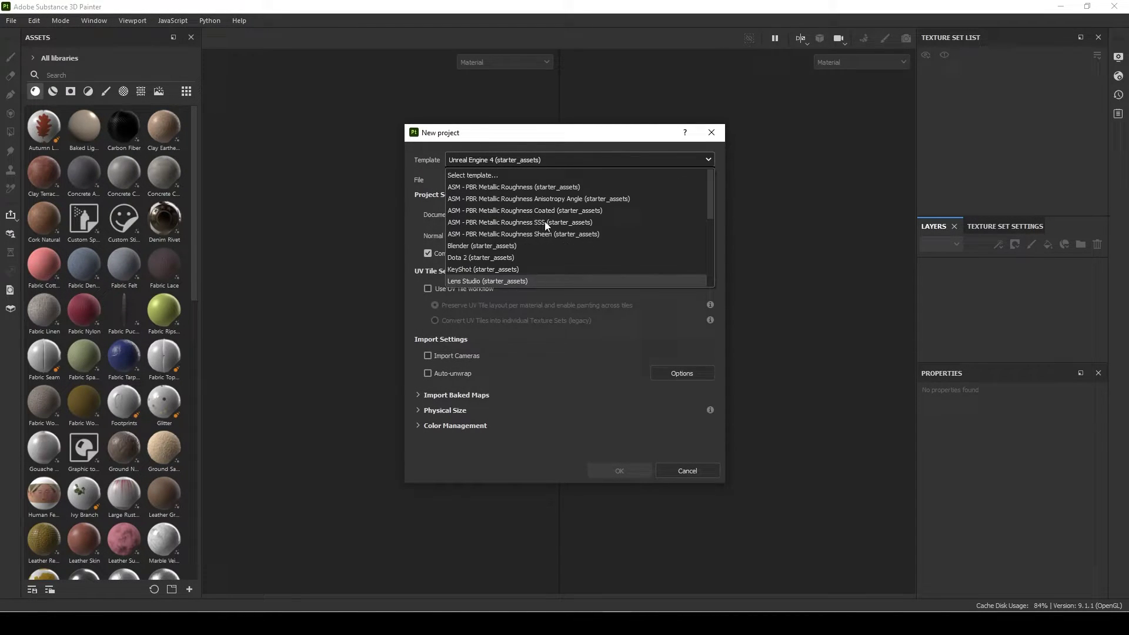
pyautogui.click(483, 187)
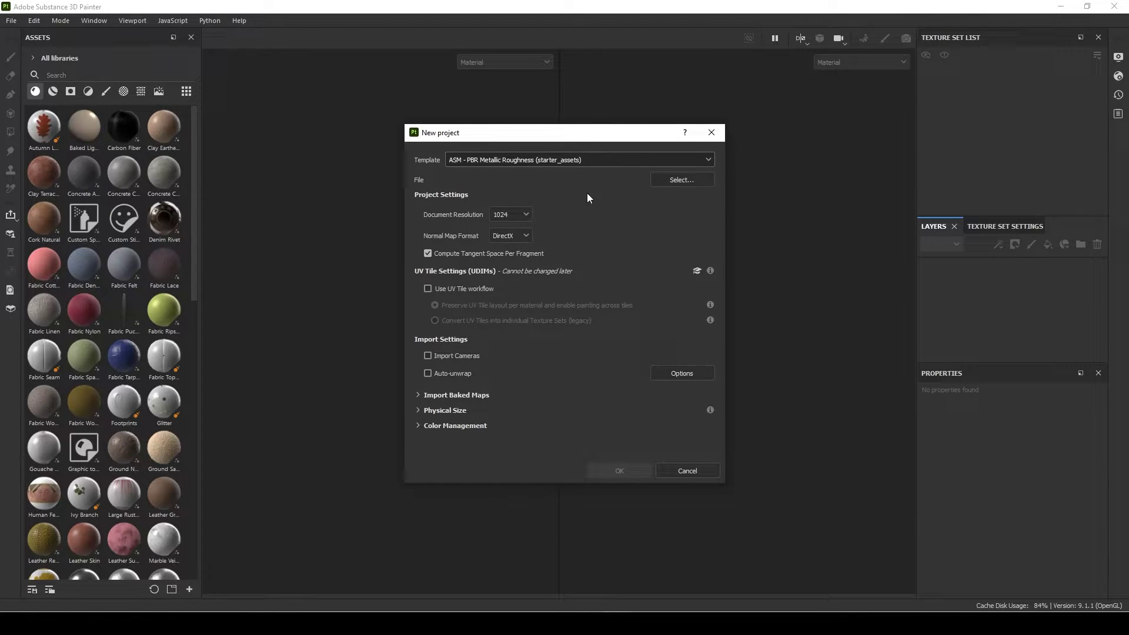
pyautogui.click(515, 214)
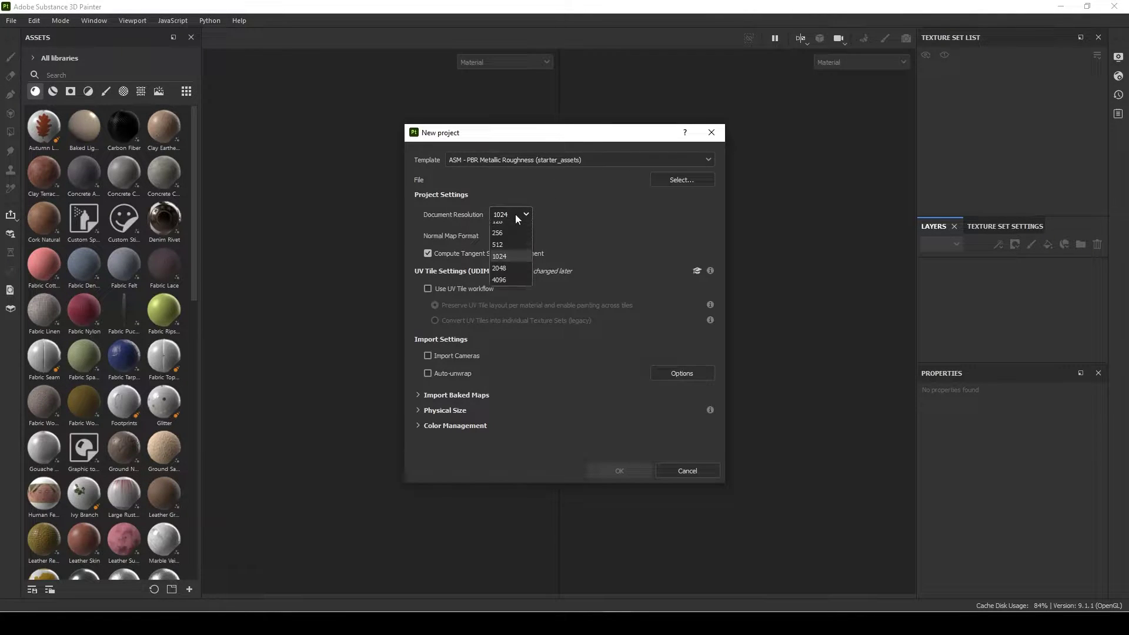
pyautogui.click(513, 285)
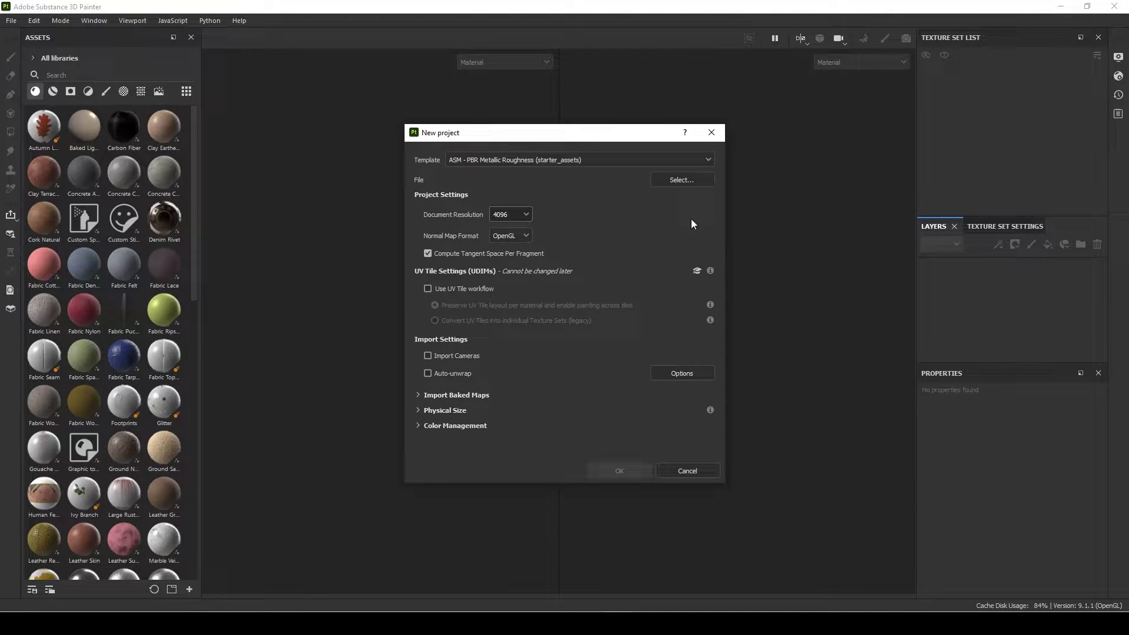
# Choose flower.fbx from the stillLife_video scenes folder as the mesh and create the project.
pyautogui.click(680, 176)
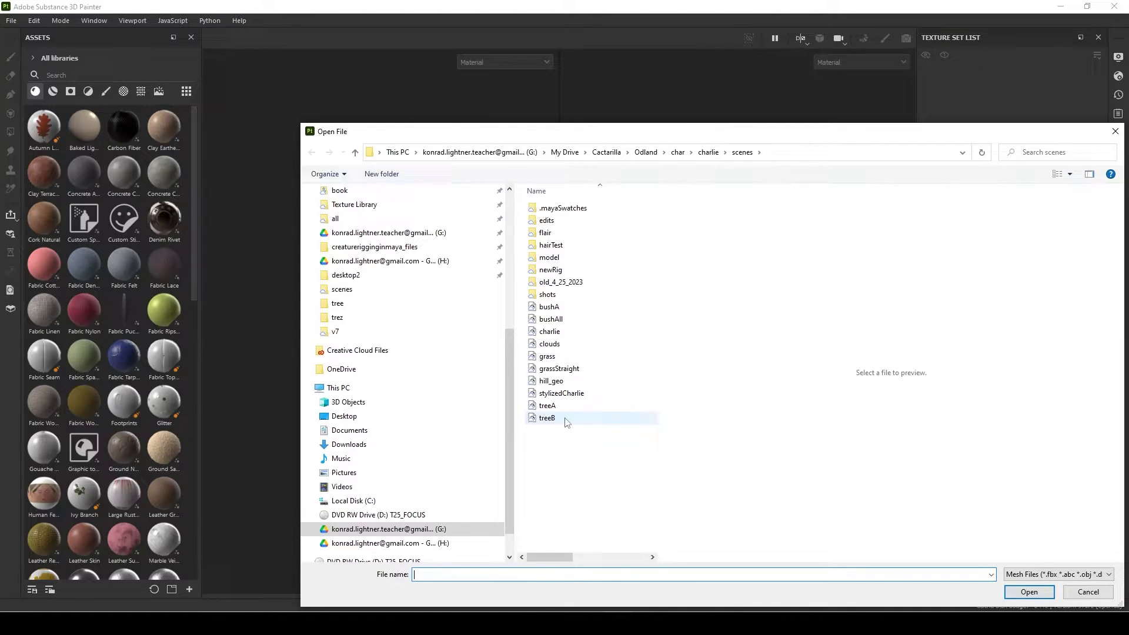
pyautogui.click(564, 152)
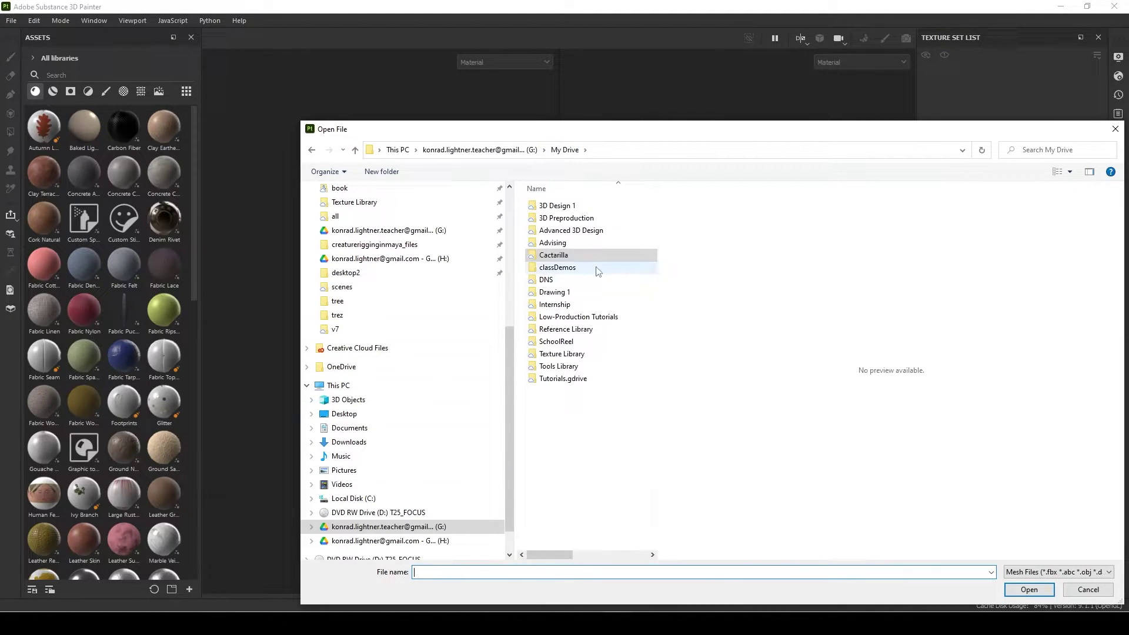
pyautogui.press('Escape')
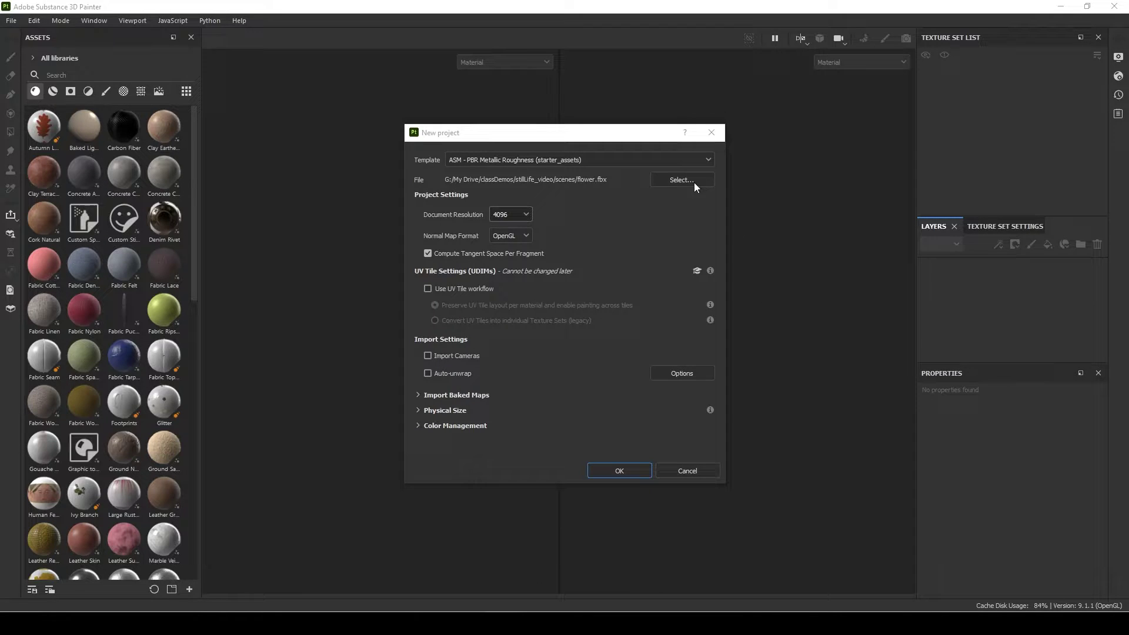
pyautogui.click(622, 471)
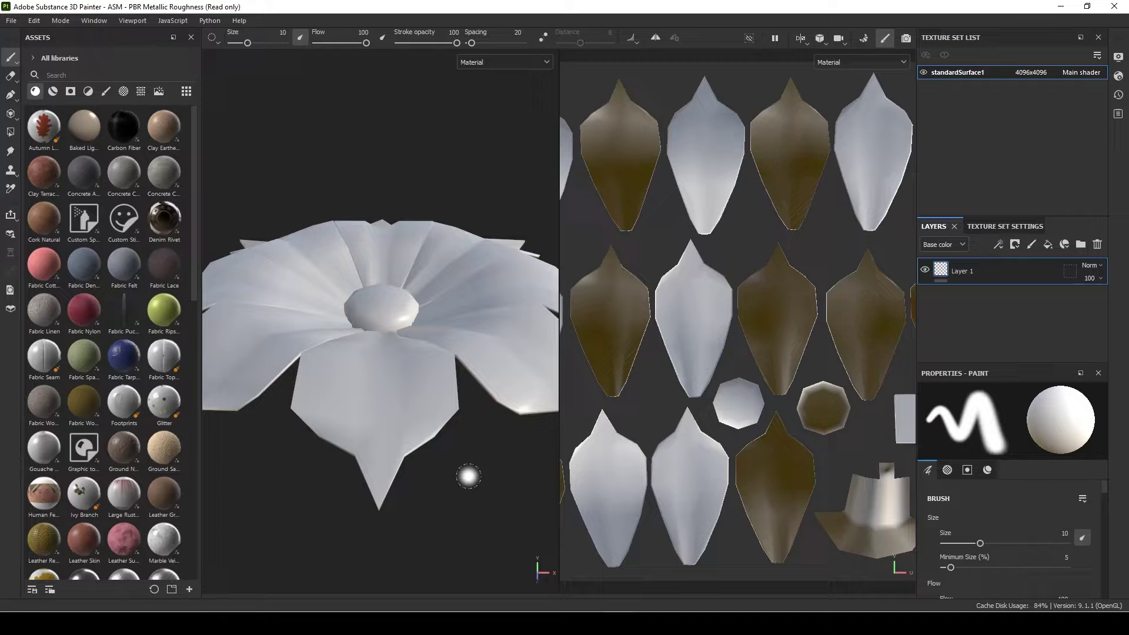
# Examine the imported flower and its full UV layout, adjusting the split between the 3D and 2D views.
pyautogui.scroll(-3, 428, 355)
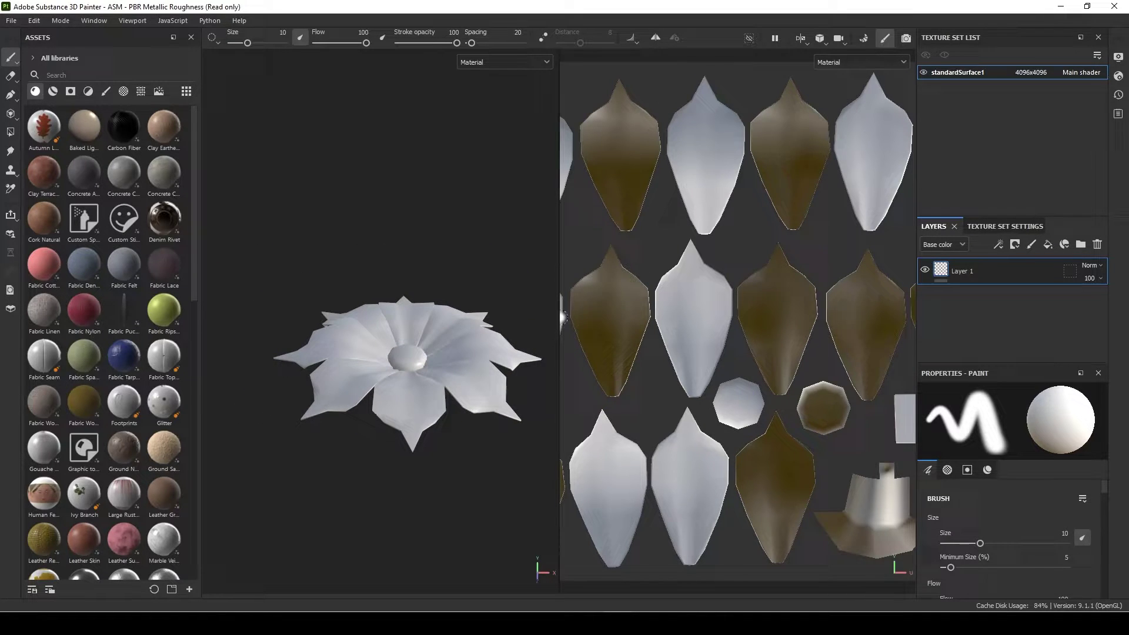
pyautogui.keyDown('alt'); pyautogui.moveTo(476, 456); pyautogui.dragTo(607, 383); pyautogui.keyUp('alt')
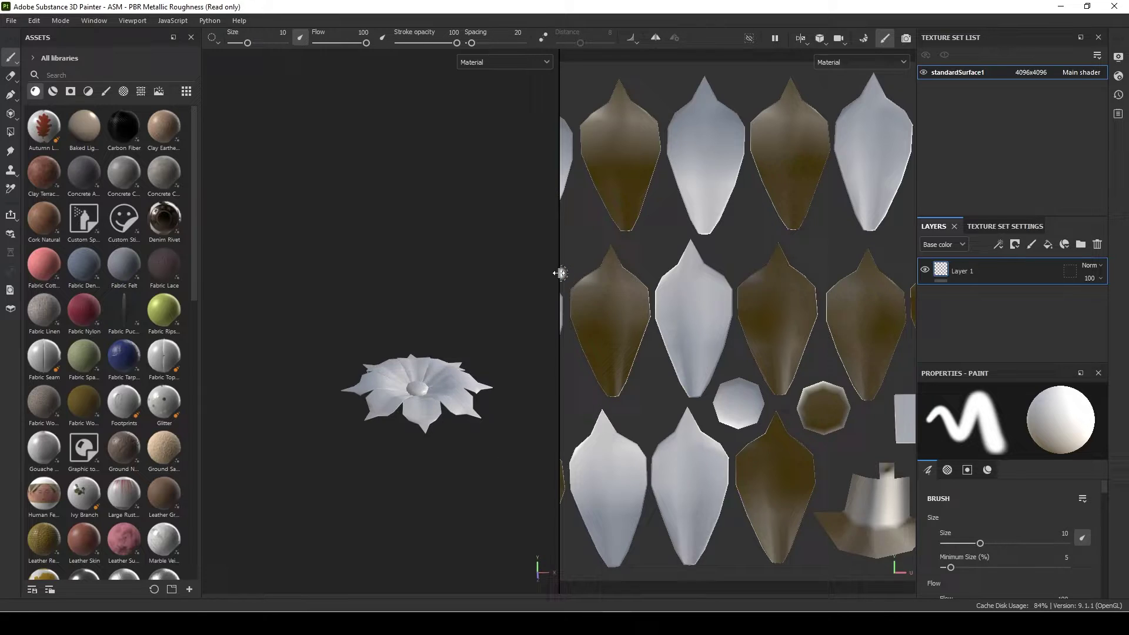
pyautogui.moveTo(560, 273); pyautogui.dragTo(264, 271)
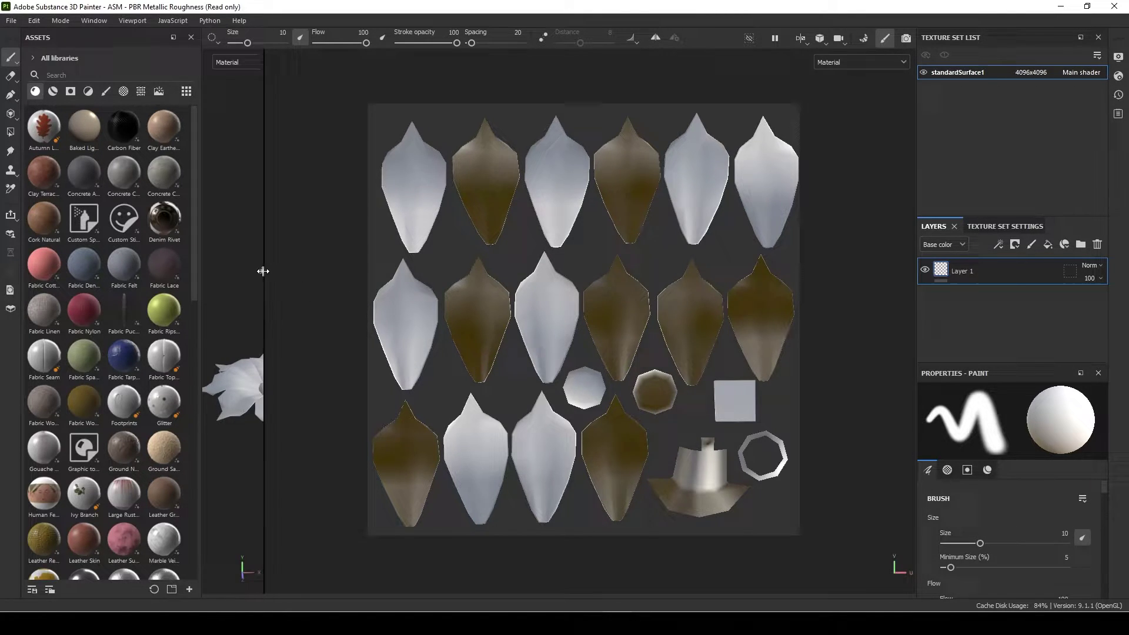
pyautogui.moveTo(263, 274); pyautogui.dragTo(531, 276)
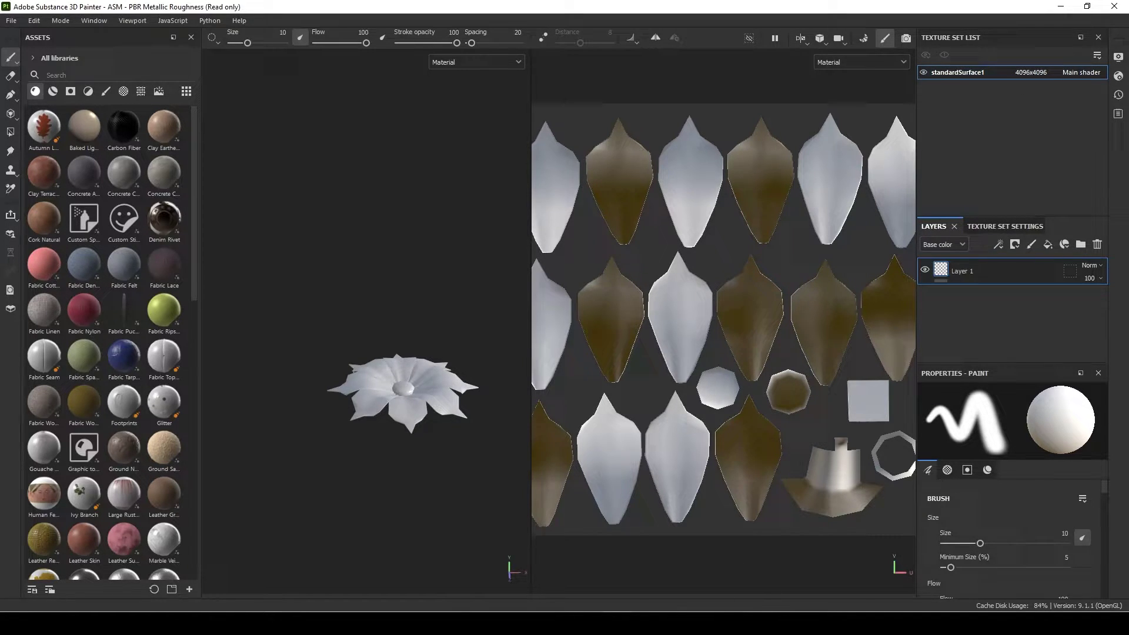
# Switch to the stillLifeVideo.0037.ma scene in Maya, examine the faces of a single flower petal, and return the flower to object mode.
pyautogui.click(761, 623)
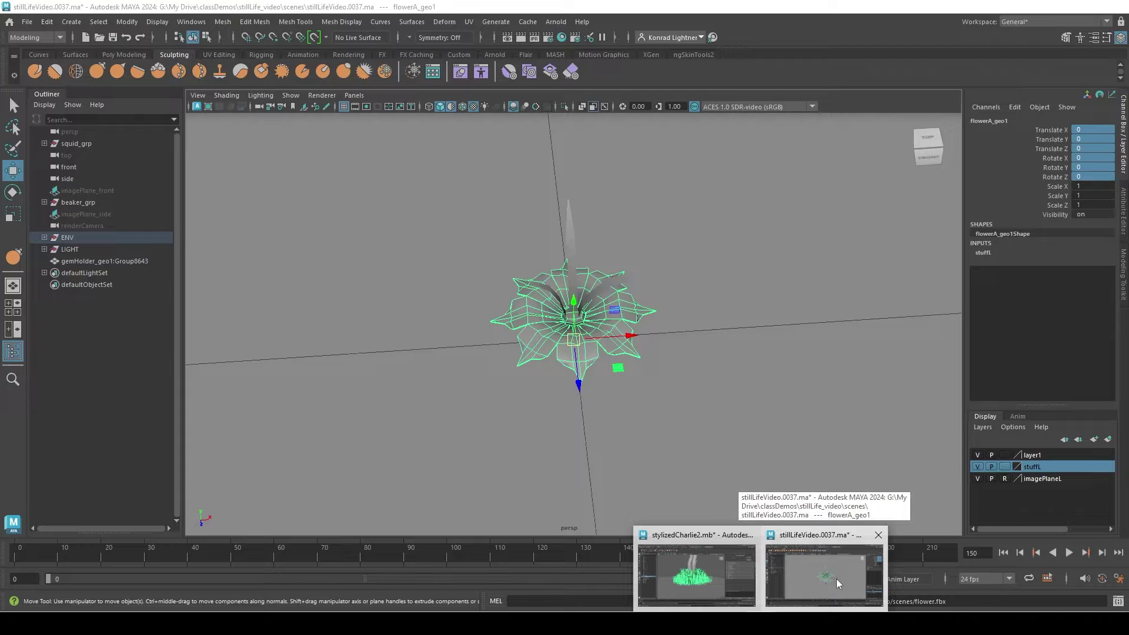
pyautogui.click(837, 579)
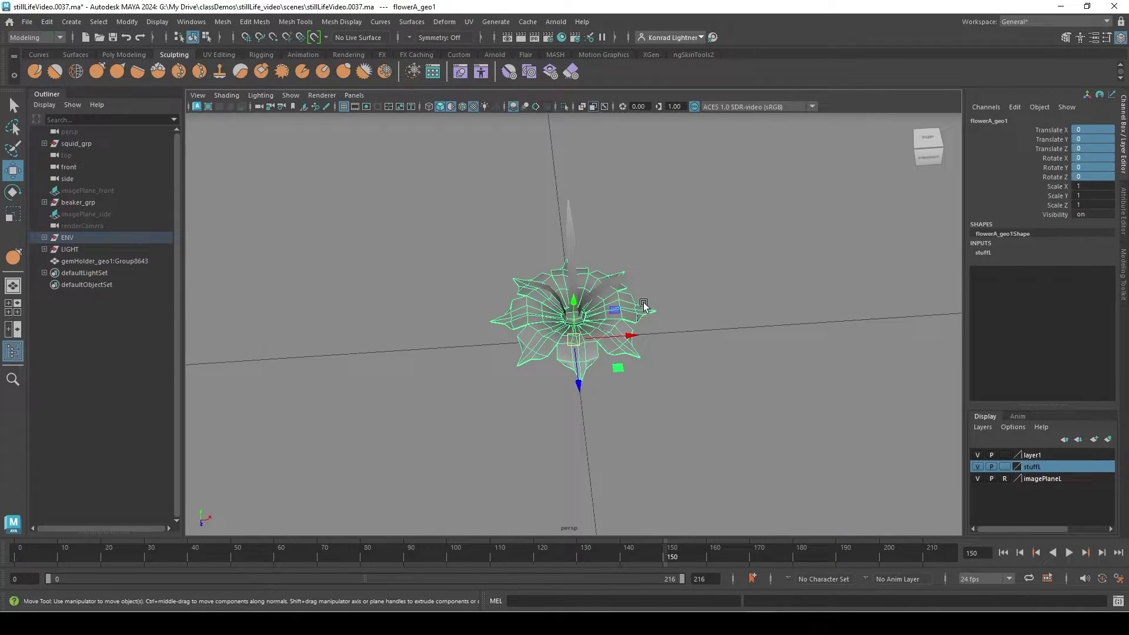
pyautogui.moveTo(629, 312); pyautogui.dragTo(643, 312, button='right')
pyautogui.click(631, 315)
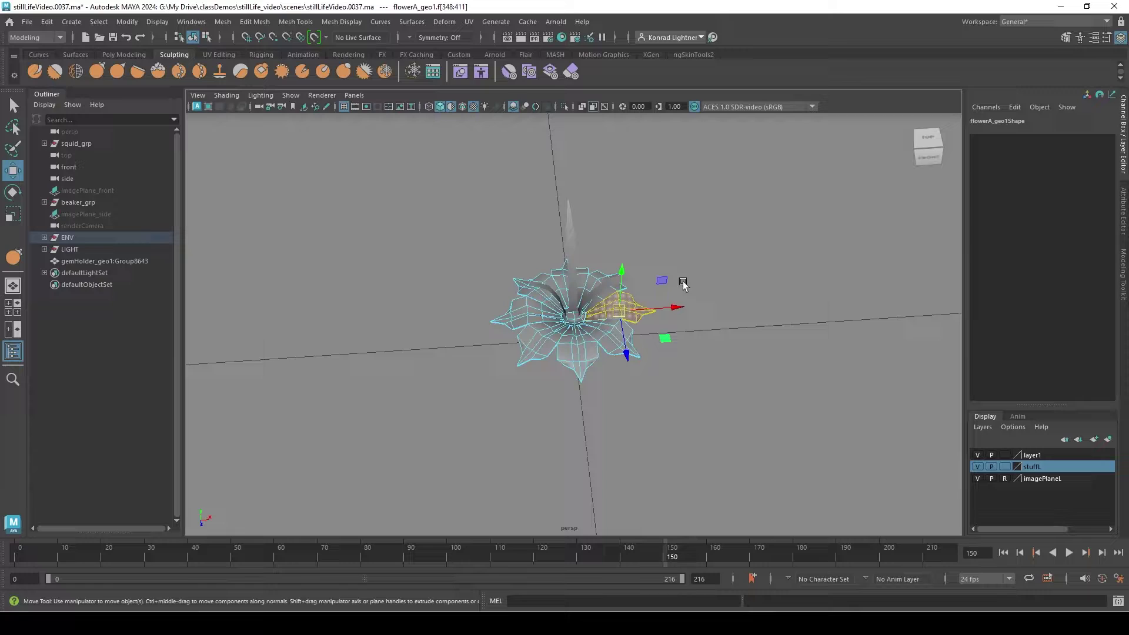
pyautogui.moveTo(594, 292); pyautogui.dragTo(647, 259, button='right')
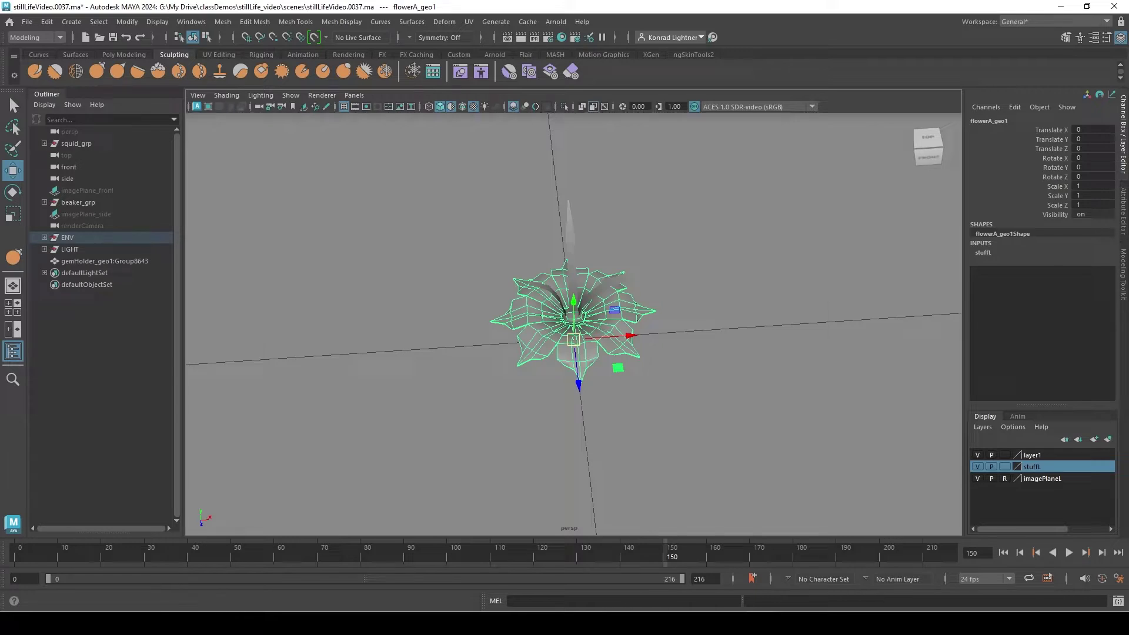
# Switch back to Substance 3D Painter and rename the standardSurface1 texture set to flower.
pyautogui.click(614, 623)
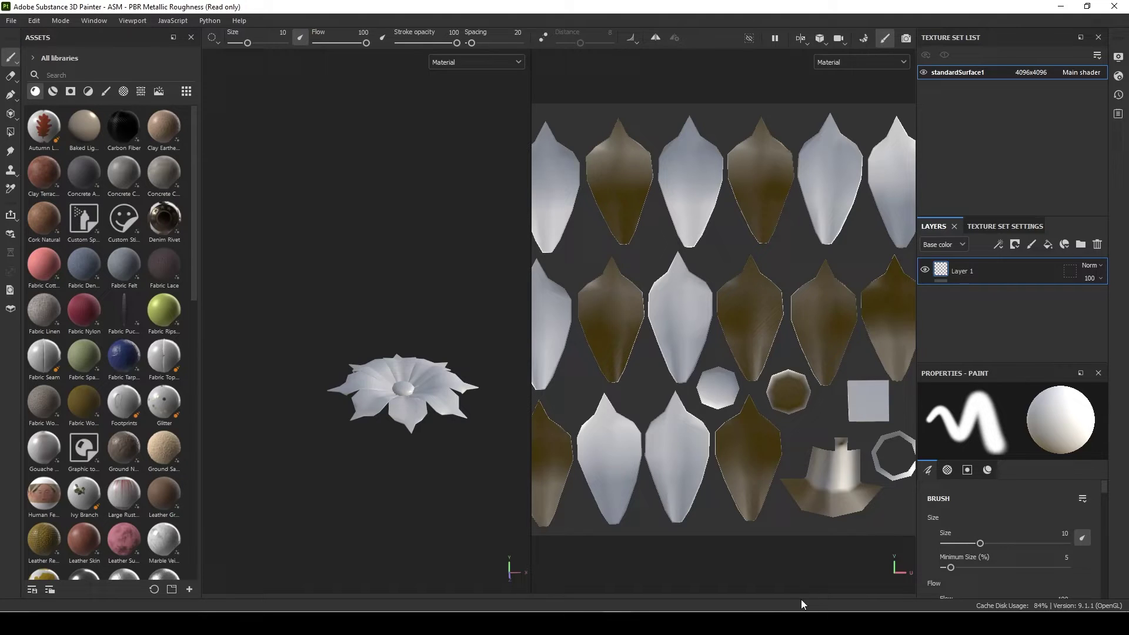
pyautogui.scroll(-2, 739, 353)
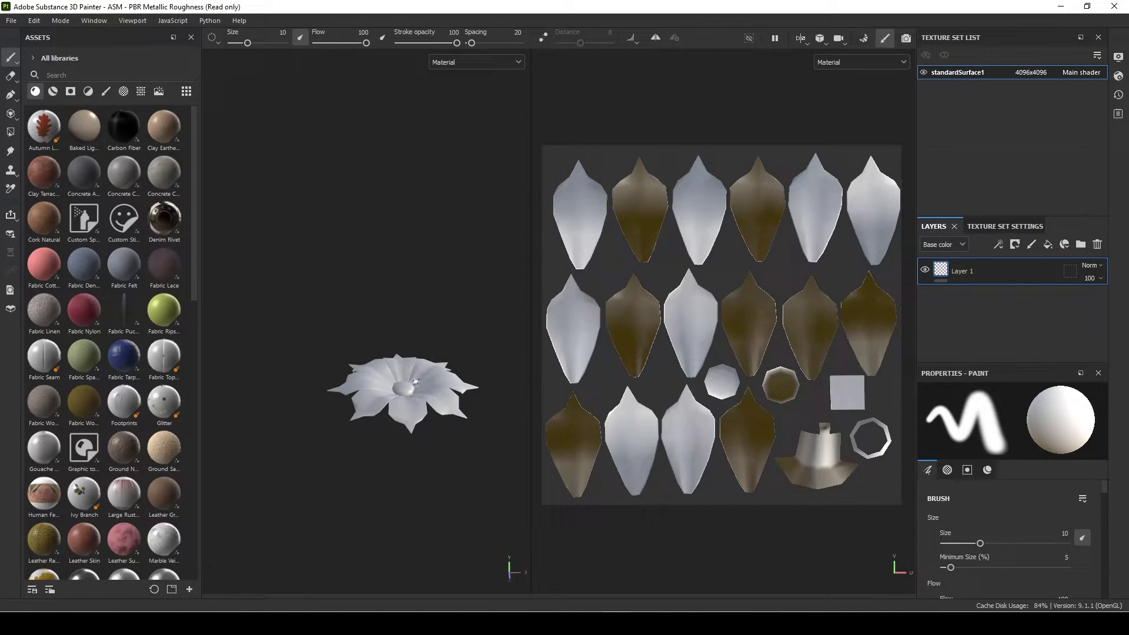
pyautogui.doubleClick(971, 73)
pyautogui.write('flower')
pyautogui.click(1032, 137)
pyautogui.keyDown('alt'); pyautogui.moveTo(378, 406); pyautogui.dragTo(442, 468); pyautogui.keyUp('alt')
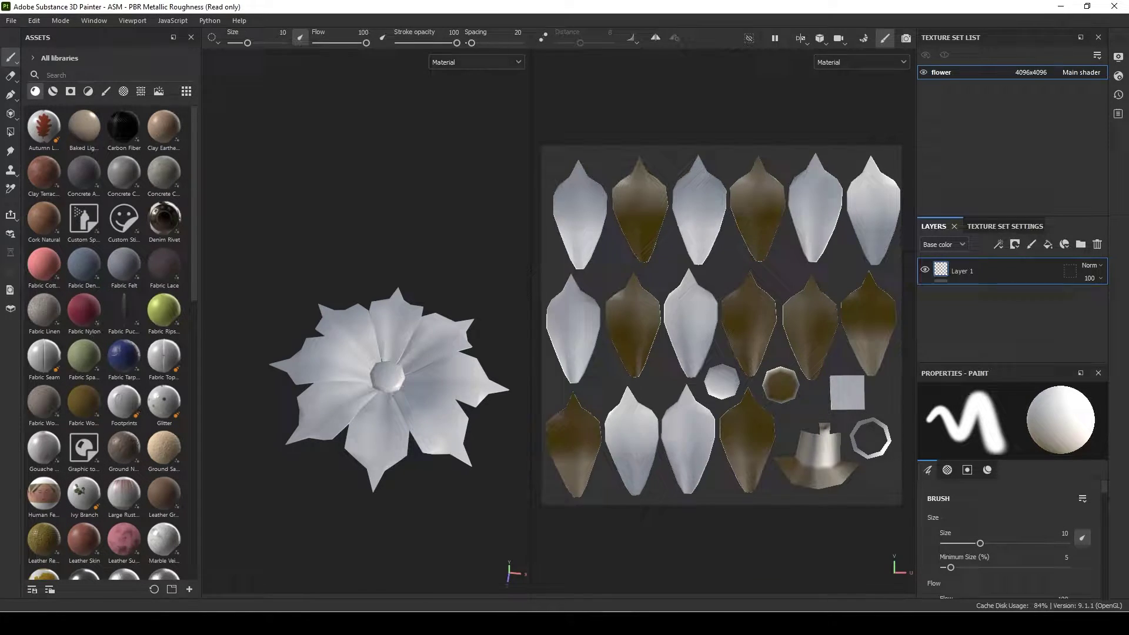
# Switch to the browser and save the enlarged blue flower photo to the Desktop as a JPEG image.
pyautogui.hotkey('alt', 'Tab')
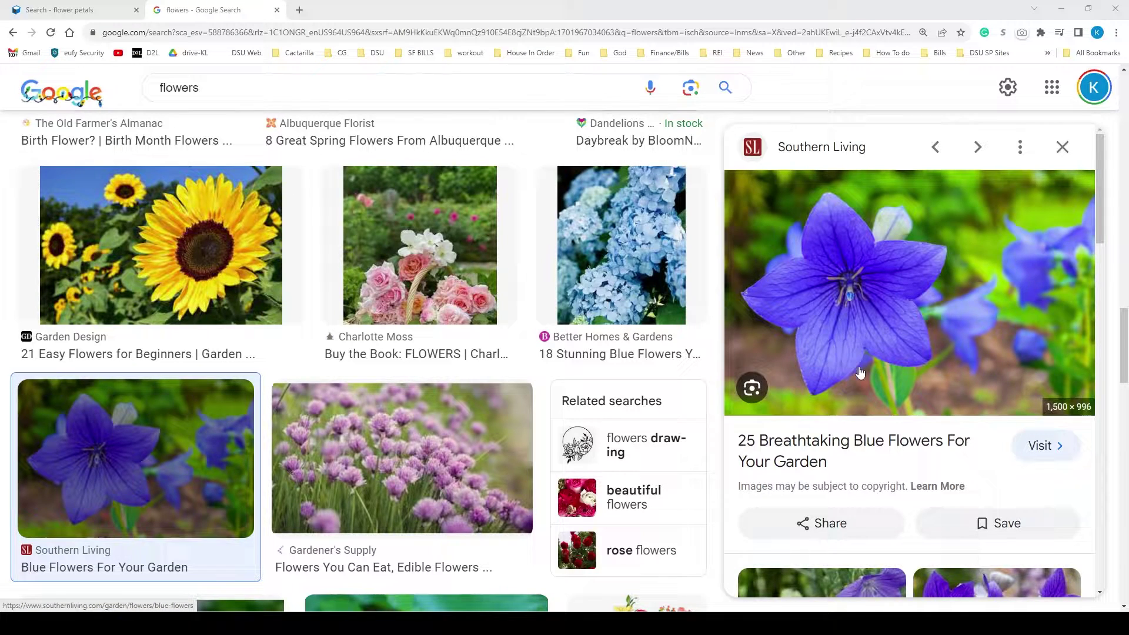
pyautogui.rightClick(864, 283)
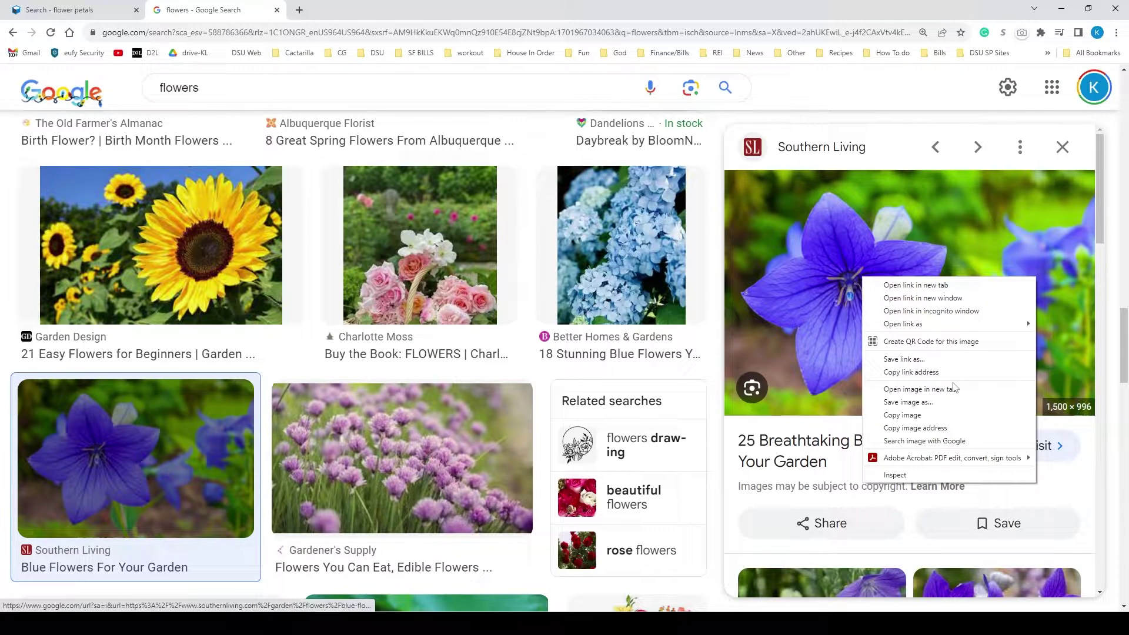
pyautogui.click(947, 404)
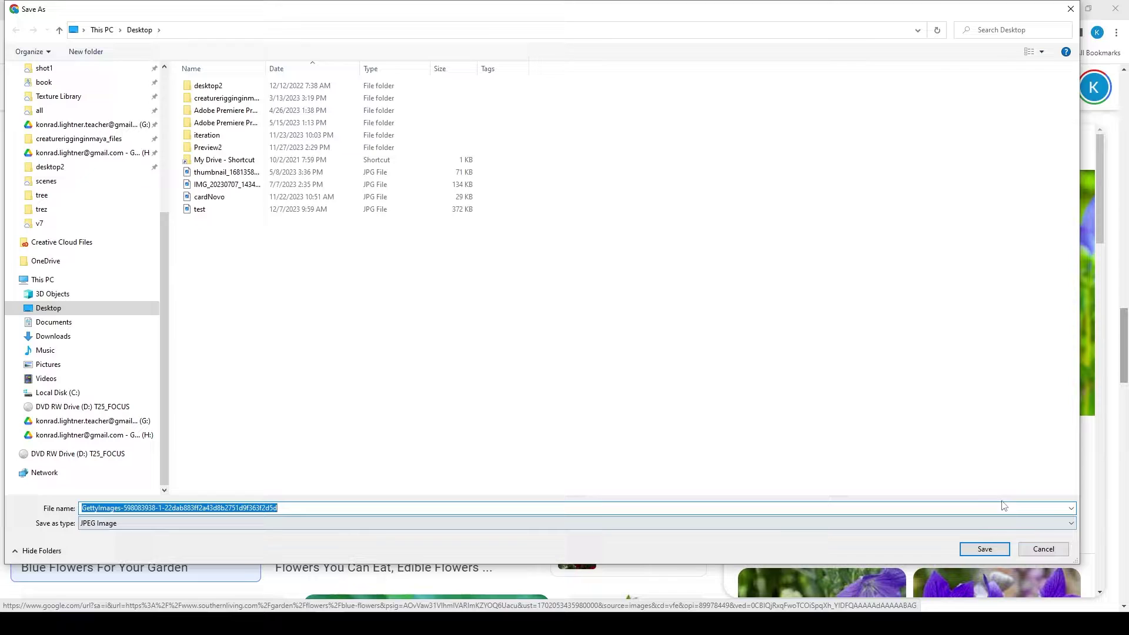
pyautogui.click(985, 549)
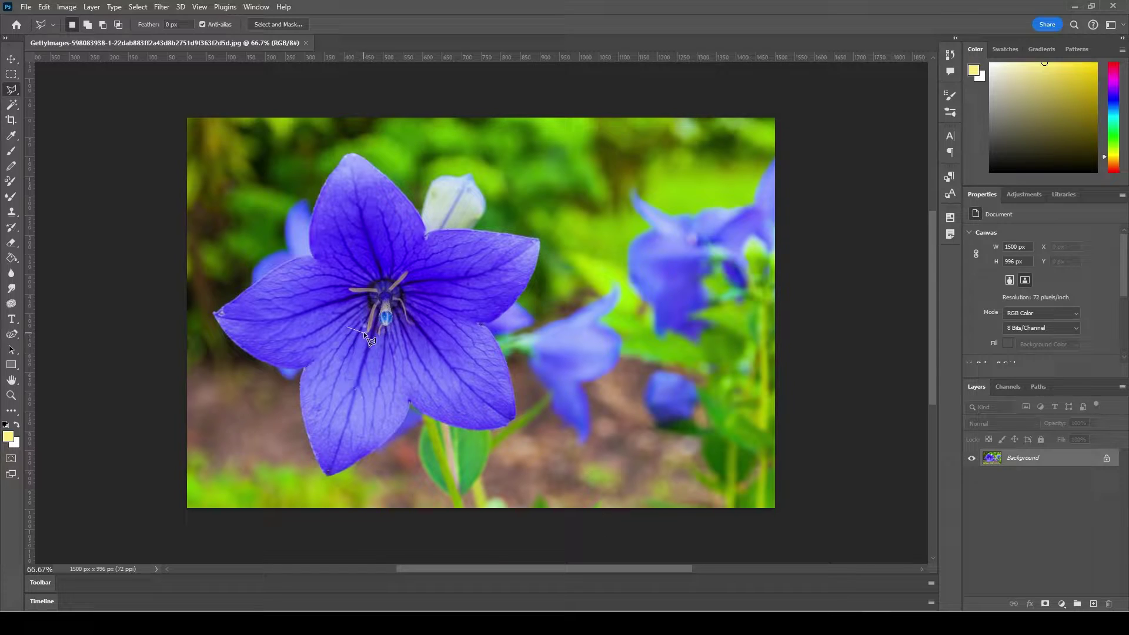
# In Photoshop, outline the blue flower's lower petal in the saved photo with a polygonal lasso selection.
pyautogui.click(401, 346)
pyautogui.click(347, 327)
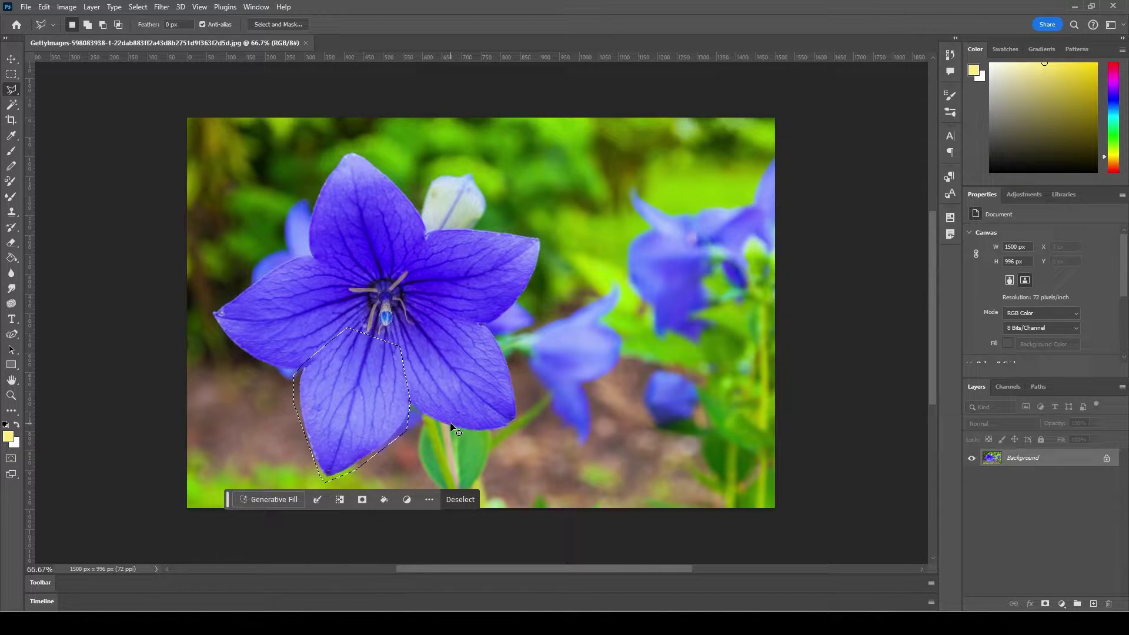
# Cut the selected lower petal out of the flower photo and clear the selection.
pyautogui.press('BackSpace')
pyautogui.hotkey('ctrl', 'd')
pyautogui.hotkey('ctrl', 'z')
pyautogui.hotkey('ctrl', 'z')
pyautogui.hotkey('shift', 'ctrl', 'z')
pyautogui.hotkey('shift', 'ctrl', 'z')
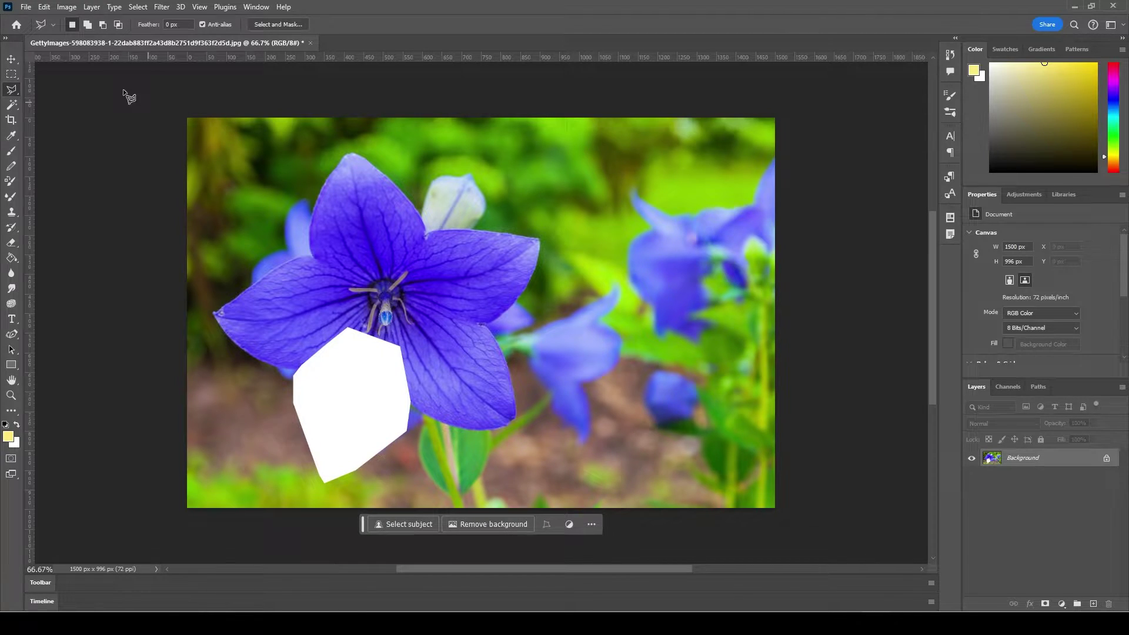
# Create a new 301 x 399 px document from the Clipboard preset and paste the cut petal into it.
pyautogui.click(26, 7)
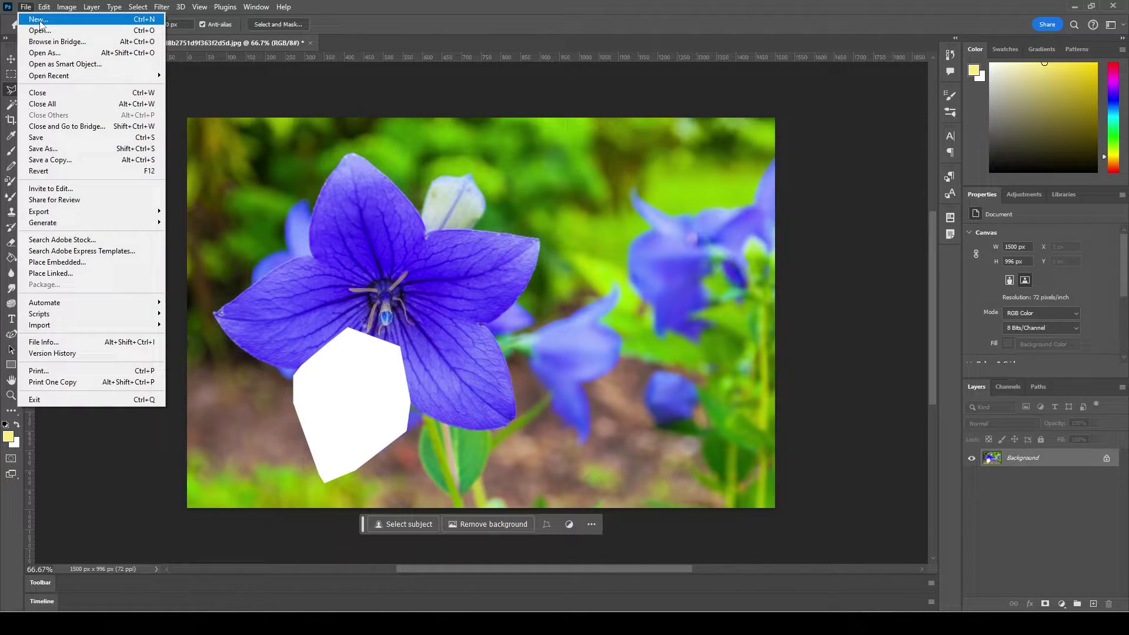
pyautogui.click(39, 20)
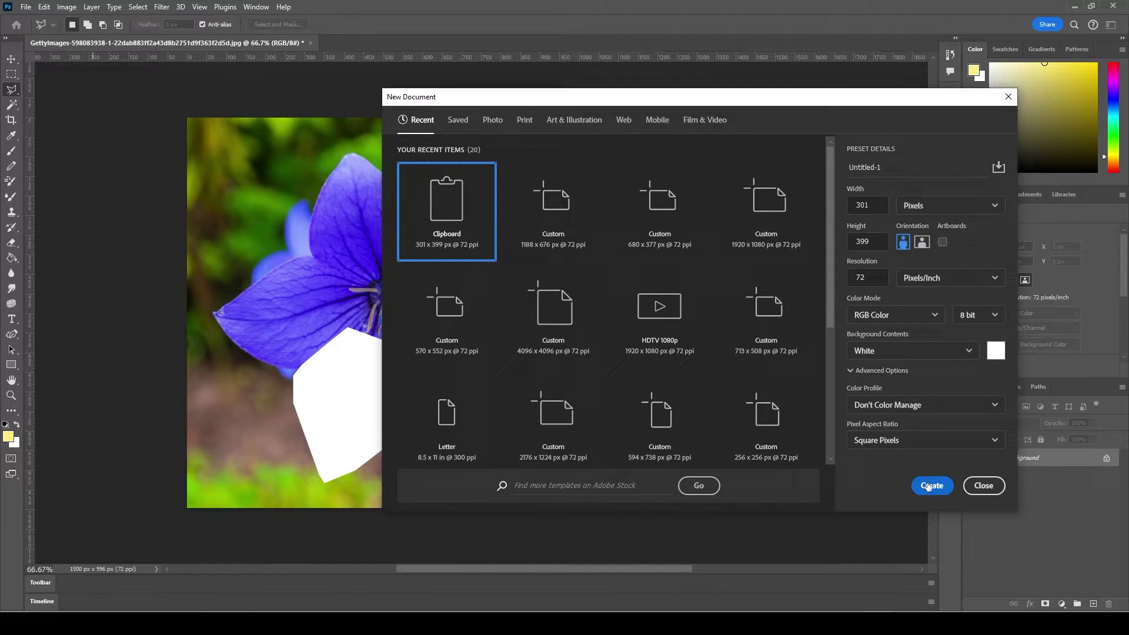
pyautogui.click(930, 487)
pyautogui.hotkey('ctrl', 'v')
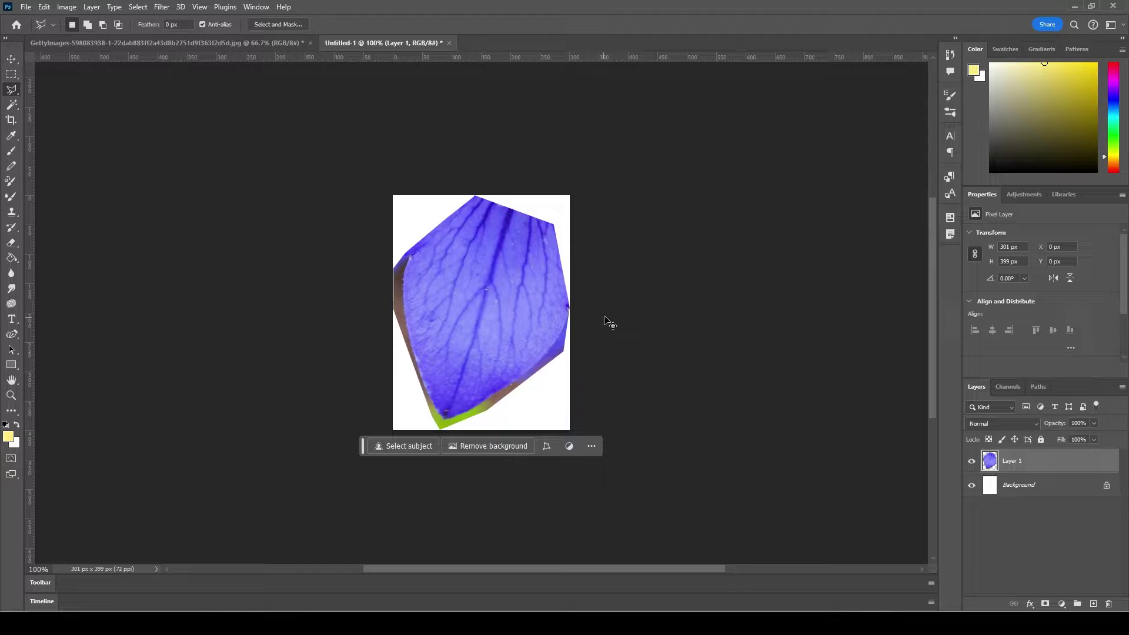
# Toggle the colour proof preview and undo pasting the petal into the new document.
pyautogui.hotkey('ctrl', 'y')
pyautogui.hotkey('ctrl', 'z')
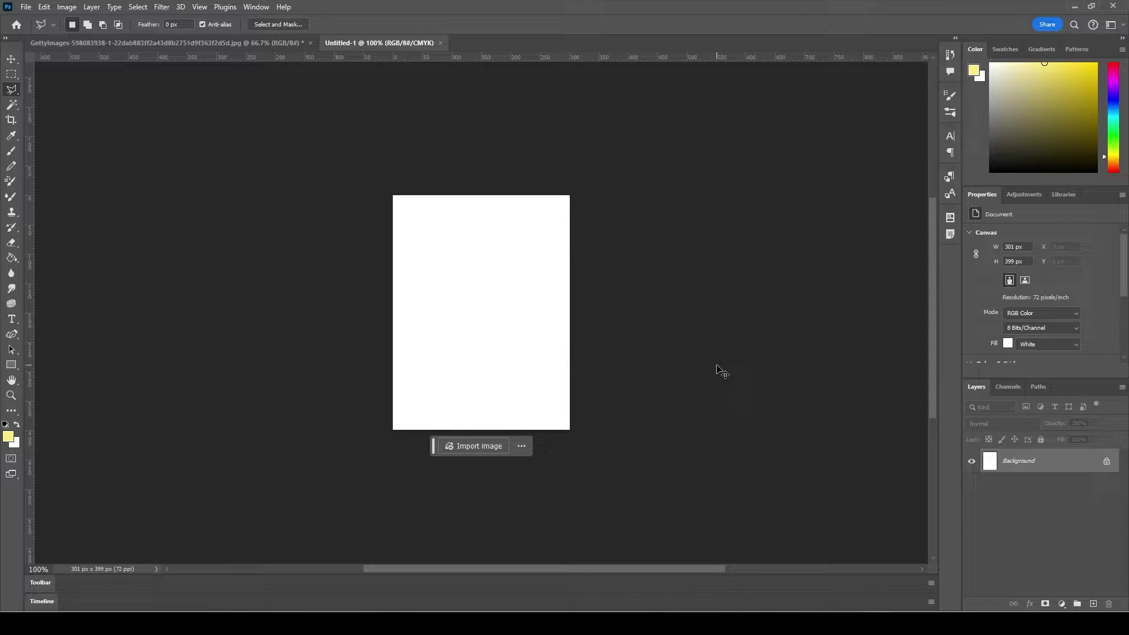
pyautogui.hotkey('ctrl', 'shift', 'z')
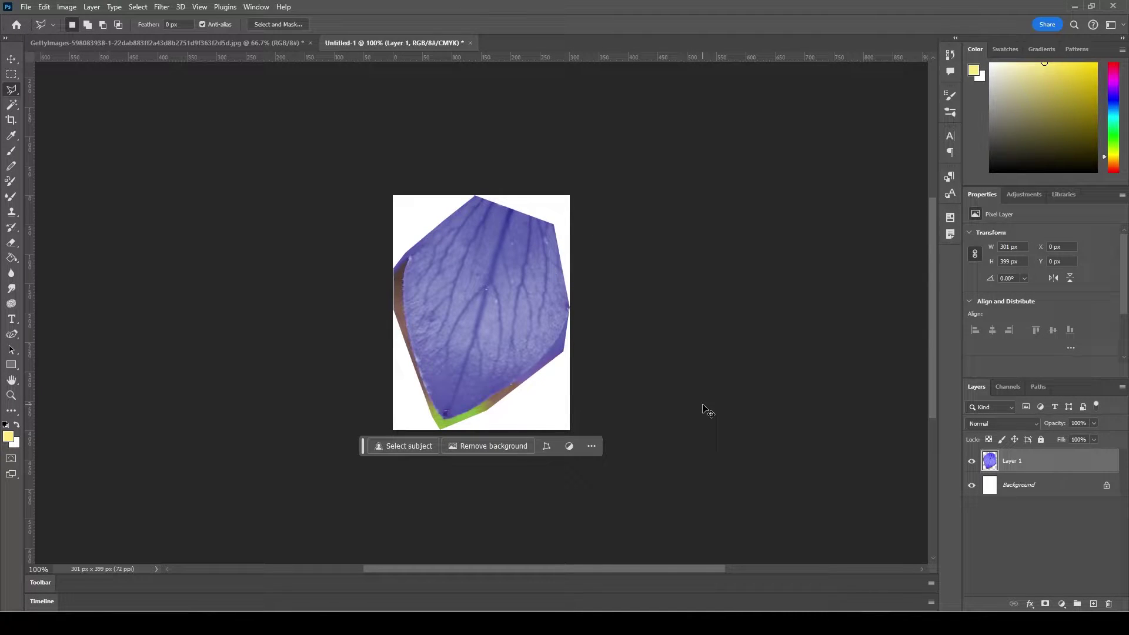
pyautogui.hotkey('ctrl', 'z')
# Return to the flower photo, undo cutting the petal, and crop the image to the petal selection.
pyautogui.click(36, 46)
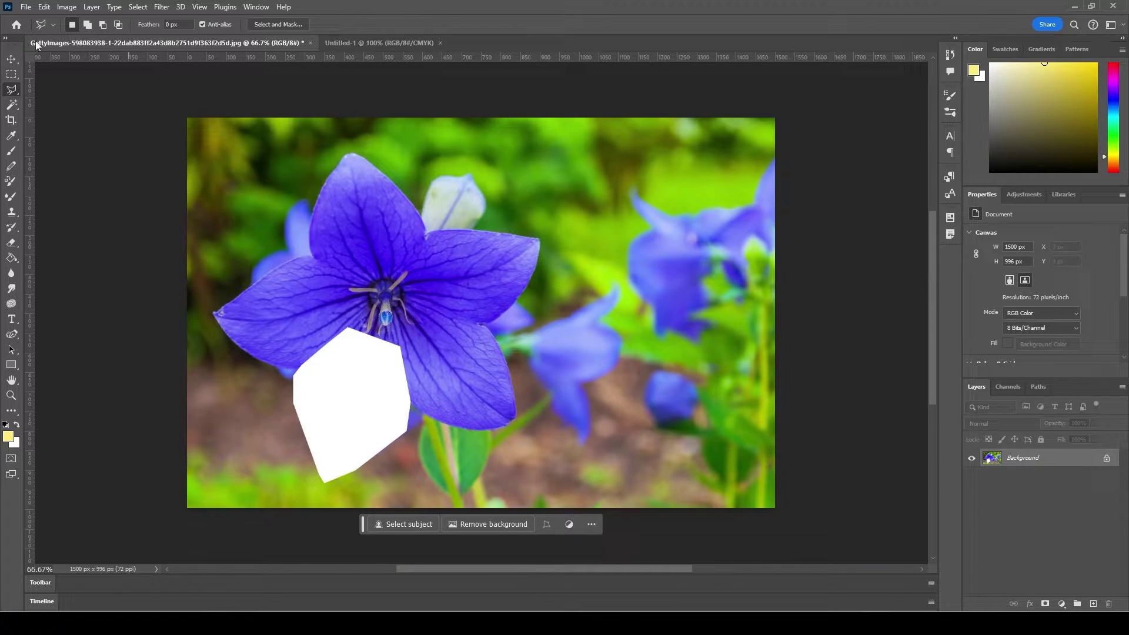
pyautogui.click(408, 417)
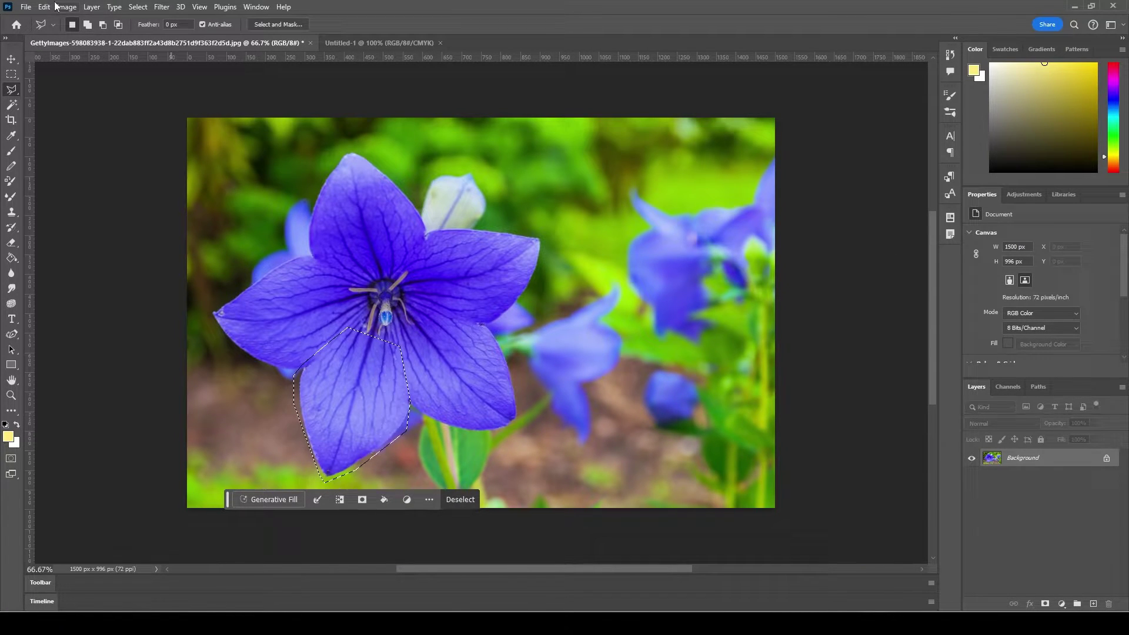
pyautogui.click(67, 6)
pyautogui.click(74, 122)
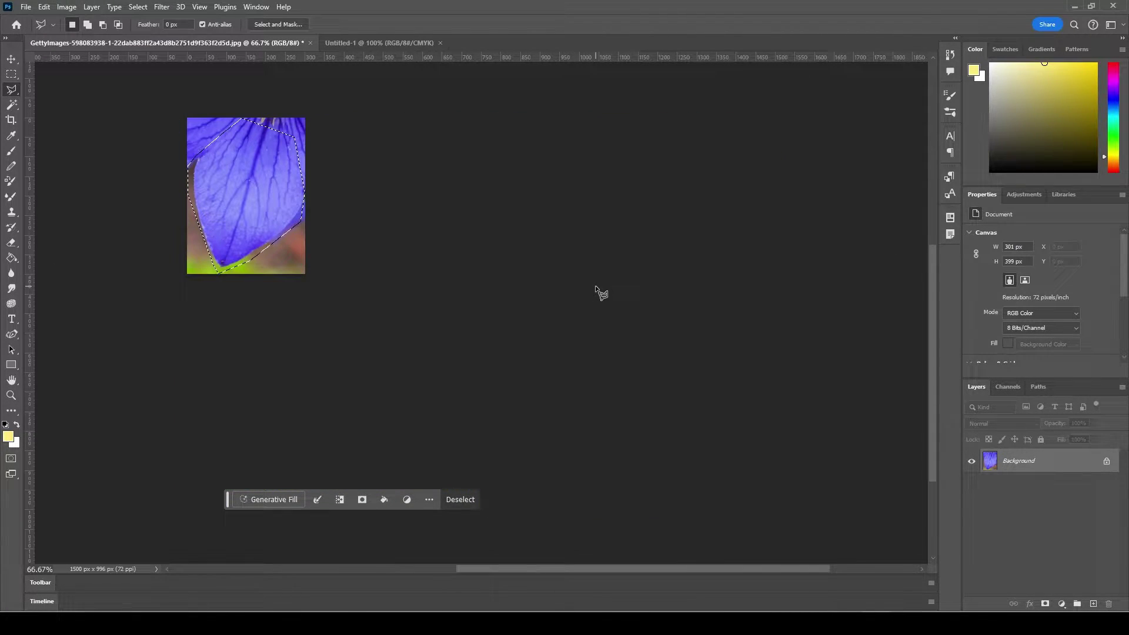
# Rotate the selected petal with Free Transform until its central vein runs vertically and its tip points straight down, and deselect it.
pyautogui.keyDown('ctrl'); pyautogui.click(256, 178); pyautogui.keyUp('ctrl')
pyautogui.keyDown('ctrl'); pyautogui.click(255, 179); pyautogui.keyUp('ctrl')
pyautogui.moveTo(342, 220); pyautogui.dragTo(602, 294)
pyautogui.hotkey('ctrl', 't')
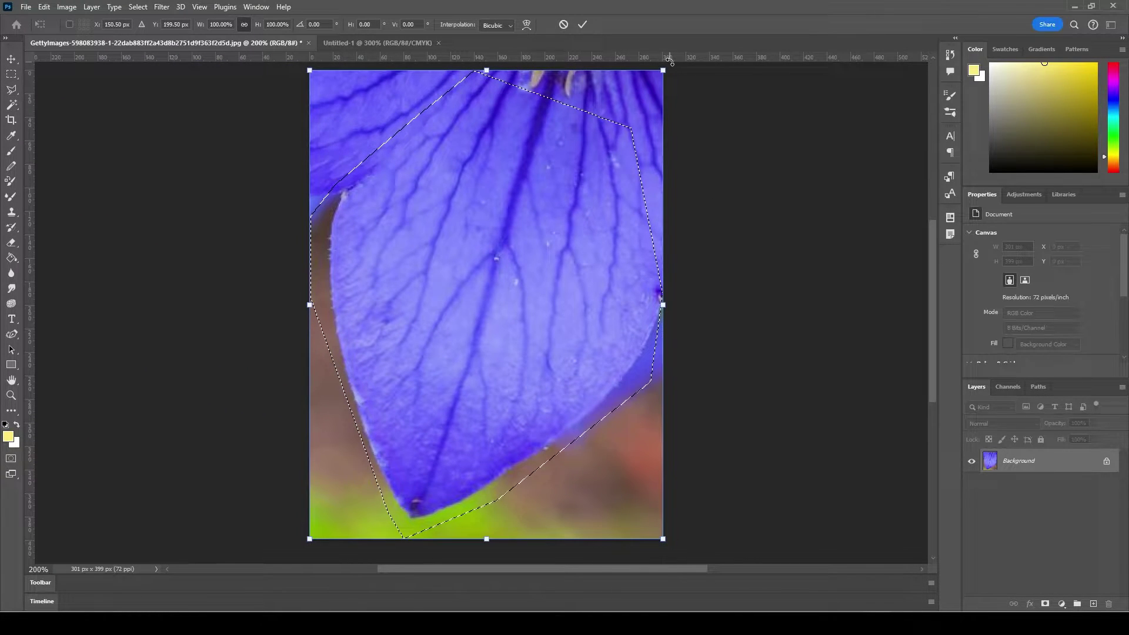
pyautogui.moveTo(673, 62)
pyautogui.mouseDown()
pyautogui.moveTo(623, 55)
pyautogui.moveTo(628, 70)
pyautogui.mouseUp()
pyautogui.press('Return')
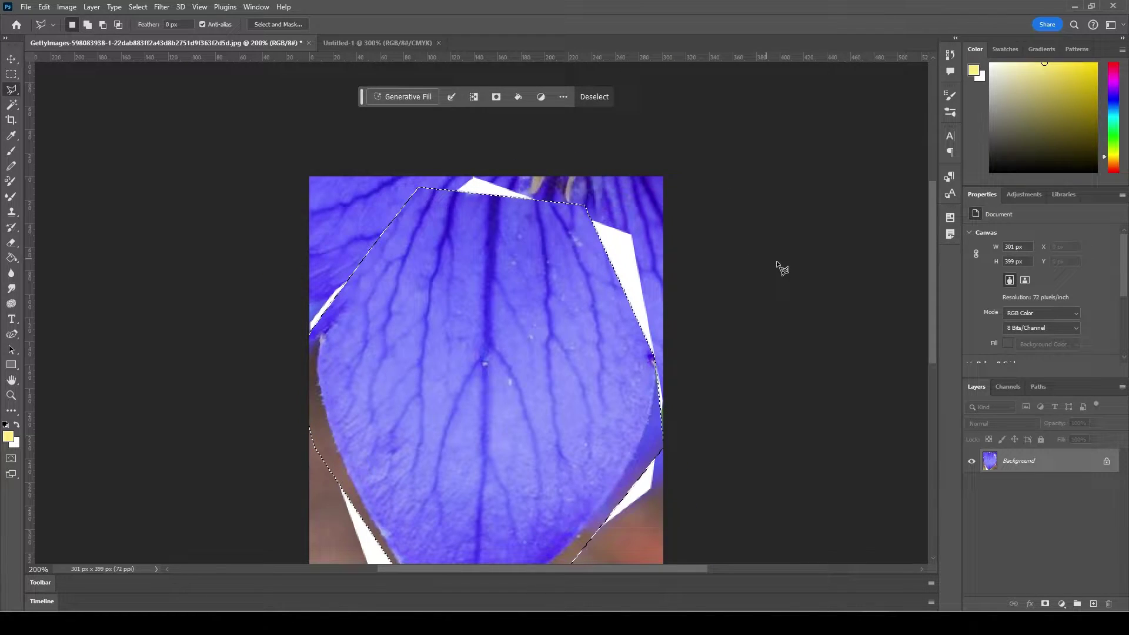
pyautogui.moveTo(742, 358); pyautogui.dragTo(755, 259)
pyautogui.hotkey('ctrl', 't')
pyautogui.moveTo(703, 72); pyautogui.dragTo(691, 71)
pyautogui.press('Return')
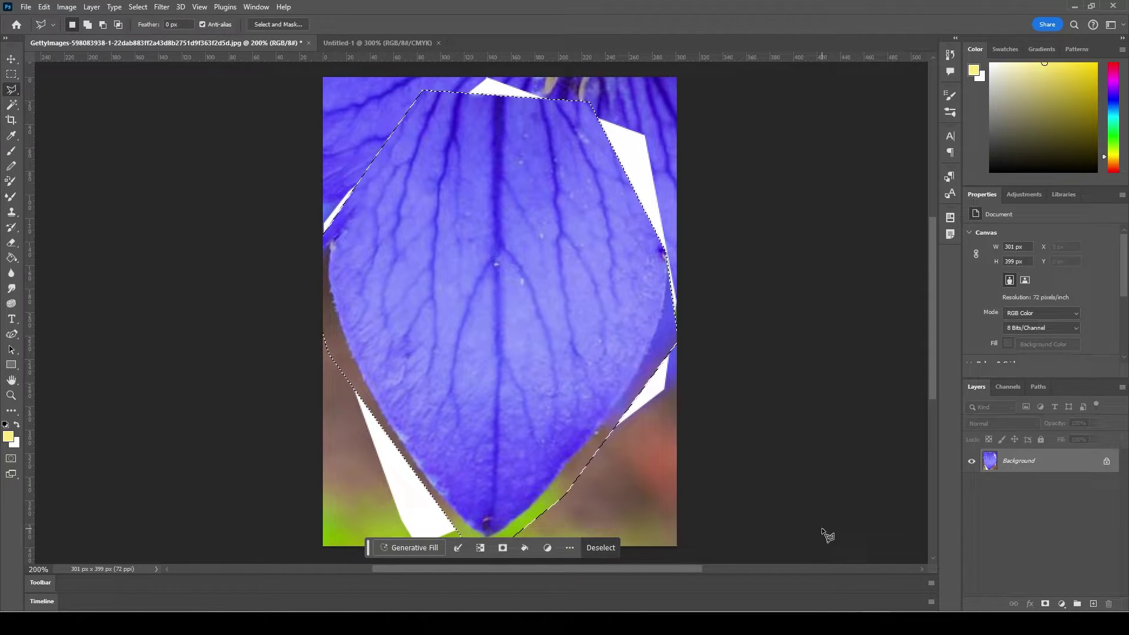
pyautogui.hotkey('ctrl', 'd')
# Unlock the Background layer and crop the image to a rectangular selection around the petal, about 289 x 383 px.
pyautogui.click(1106, 461)
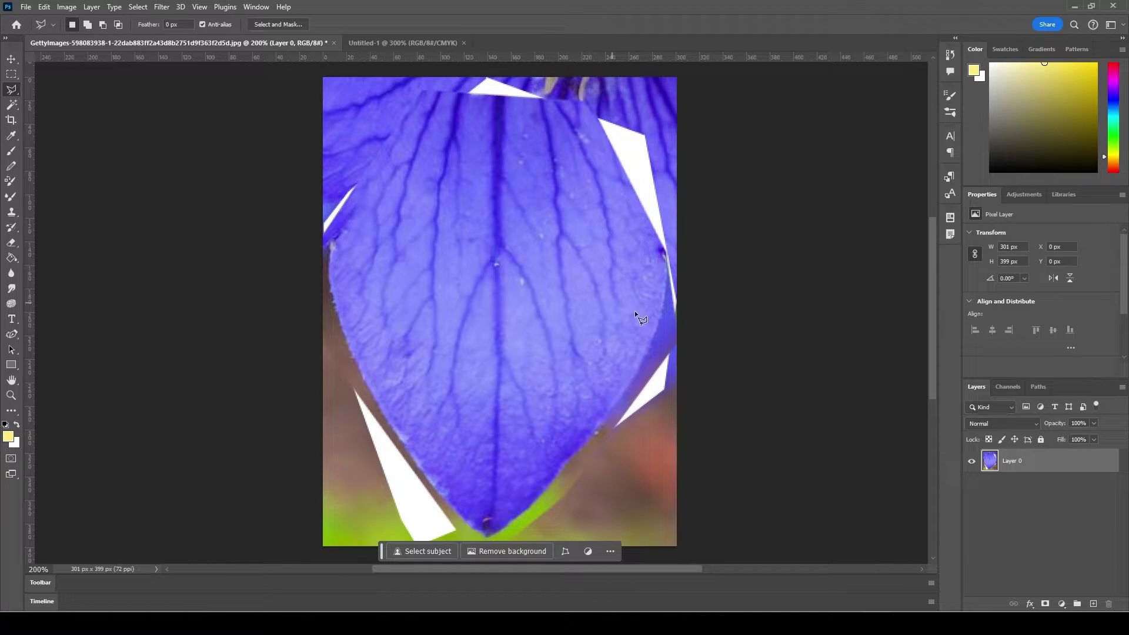
pyautogui.press('m')
pyautogui.moveTo(334, 75); pyautogui.dragTo(386, 304)
pyautogui.click(333, 73)
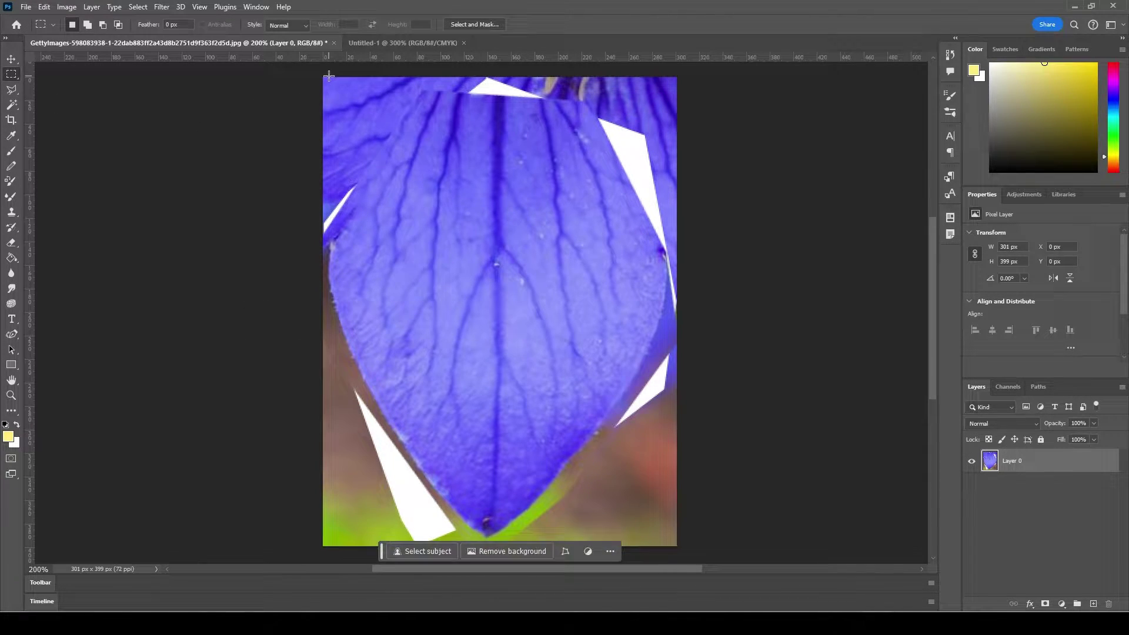
pyautogui.moveTo(329, 75); pyautogui.dragTo(669, 495)
pyautogui.moveTo(706, 237); pyautogui.dragTo(710, 418)
pyautogui.moveTo(302, 81); pyautogui.dragTo(676, 106)
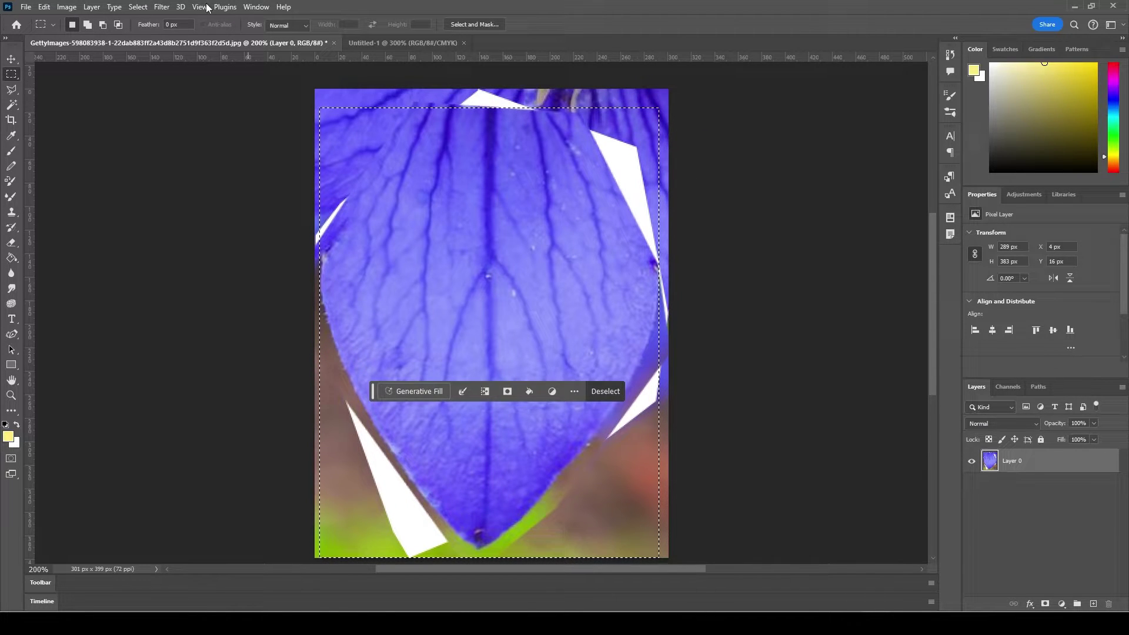
pyautogui.click(66, 7)
pyautogui.click(76, 128)
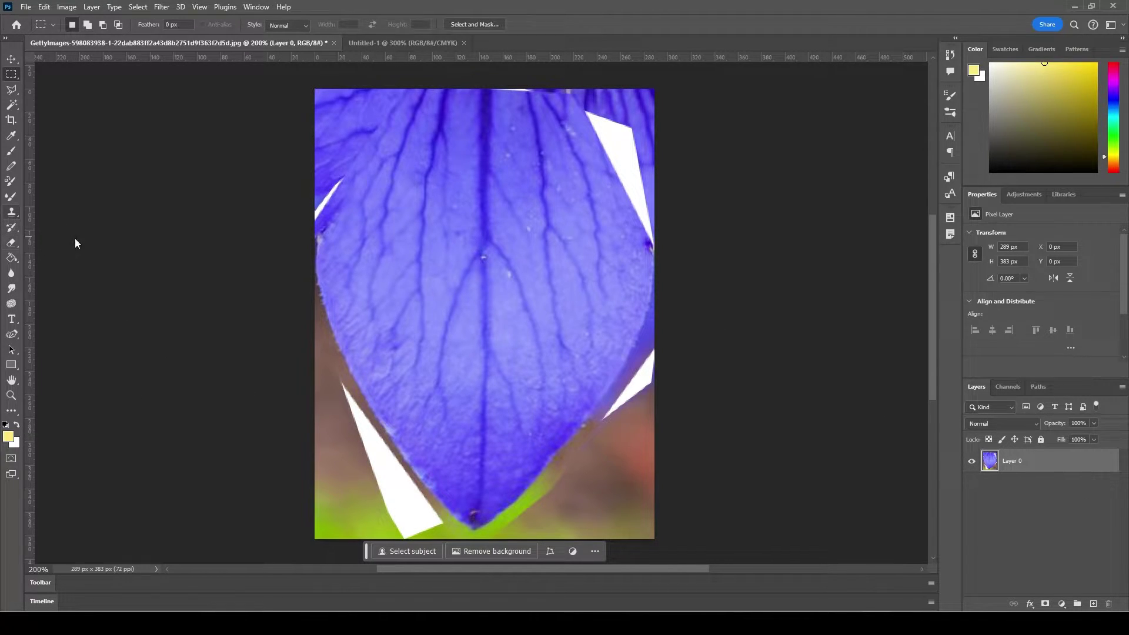
# Clone petal texture over the petal's left edge with a size 70 Clone Stamp brush, undoing the stroke carried down to the tip.
pyautogui.keyDown('alt'); pyautogui.click(382, 351); pyautogui.keyUp('alt')
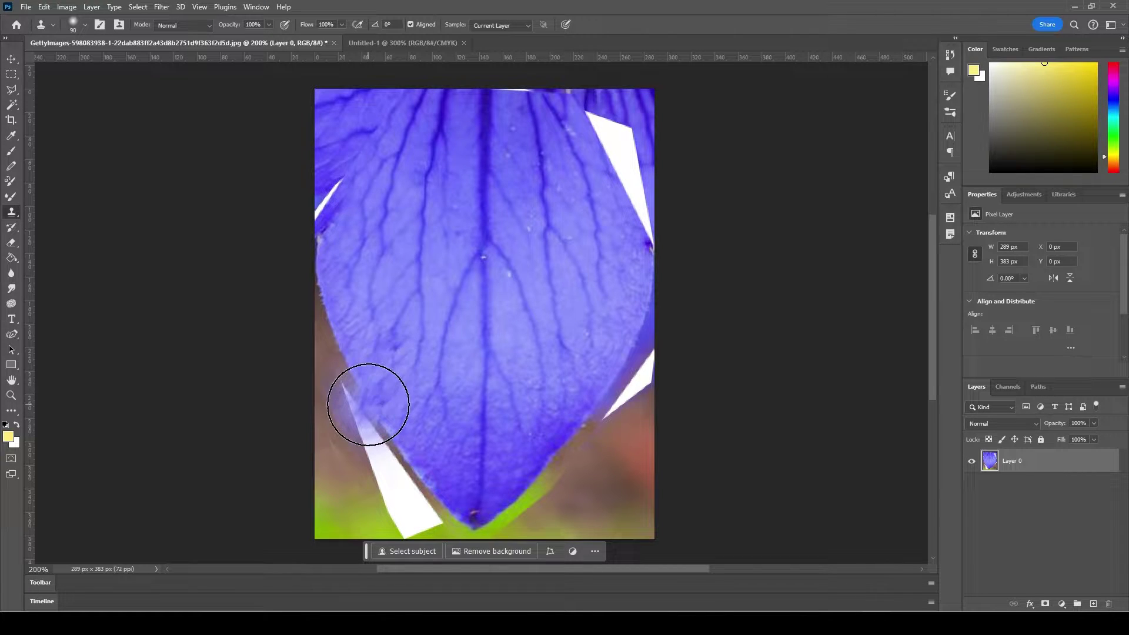
pyautogui.press('[')
pyautogui.press('[')
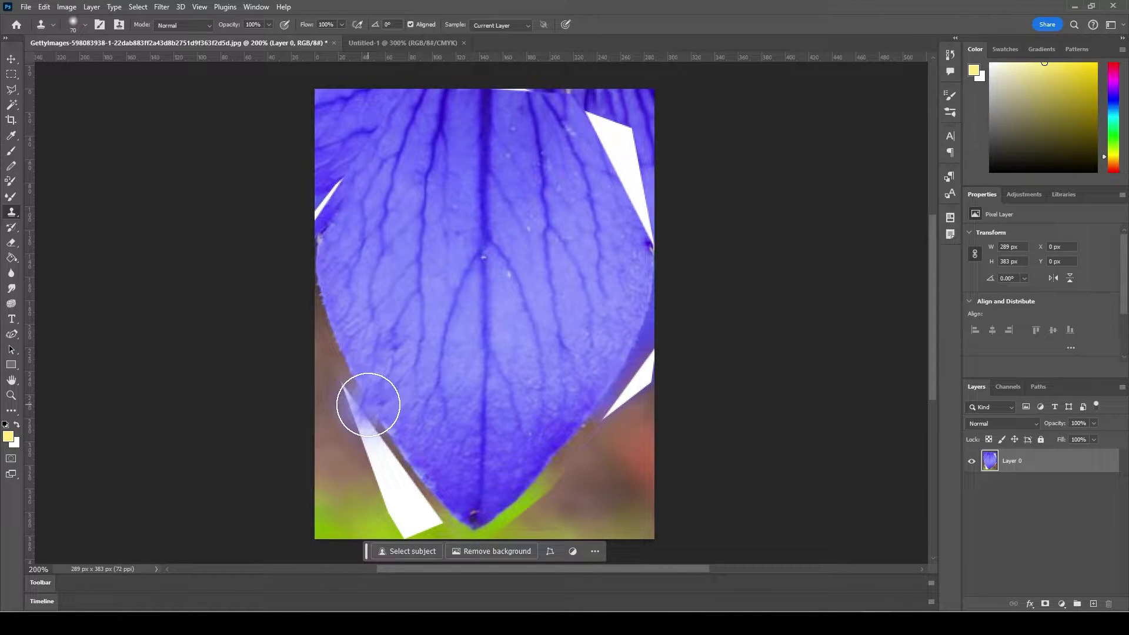
pyautogui.moveTo(368, 405); pyautogui.dragTo(307, 255)
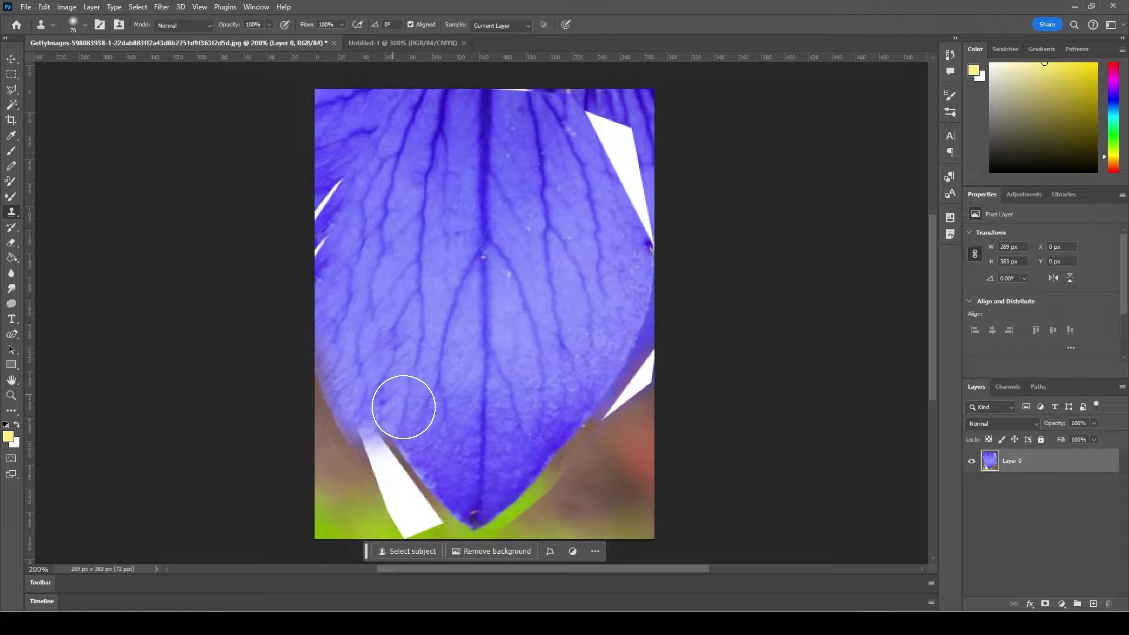
pyautogui.moveTo(403, 407)
pyautogui.mouseDown()
pyautogui.moveTo(379, 444)
pyautogui.moveTo(411, 467)
pyautogui.moveTo(452, 539)
pyautogui.mouseUp()
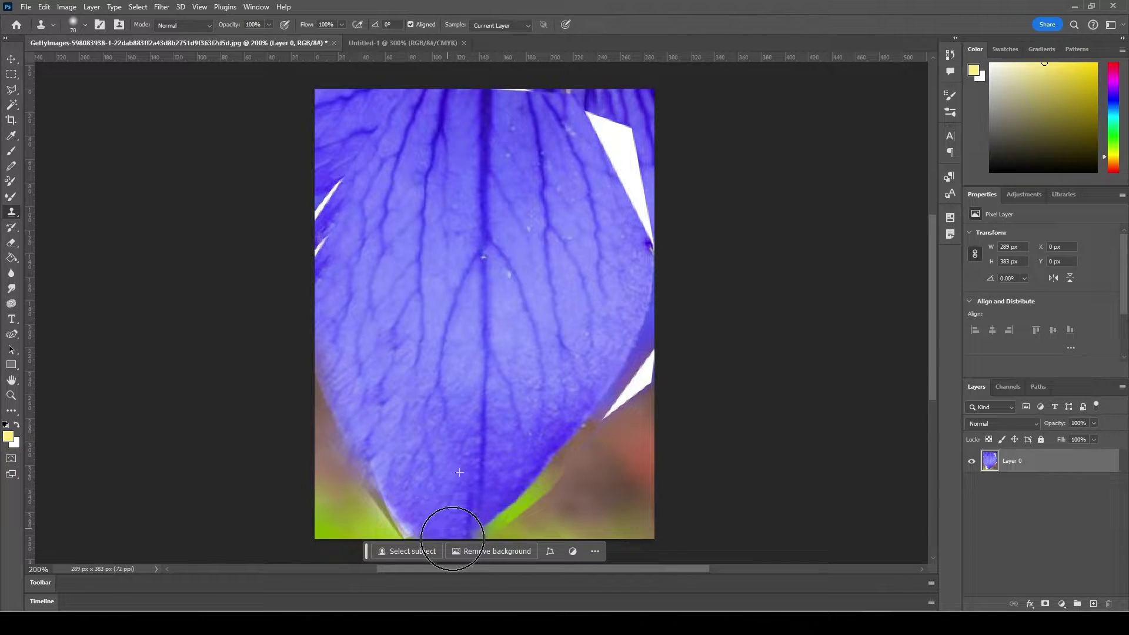
pyautogui.hotkey('ctrl', 'z')
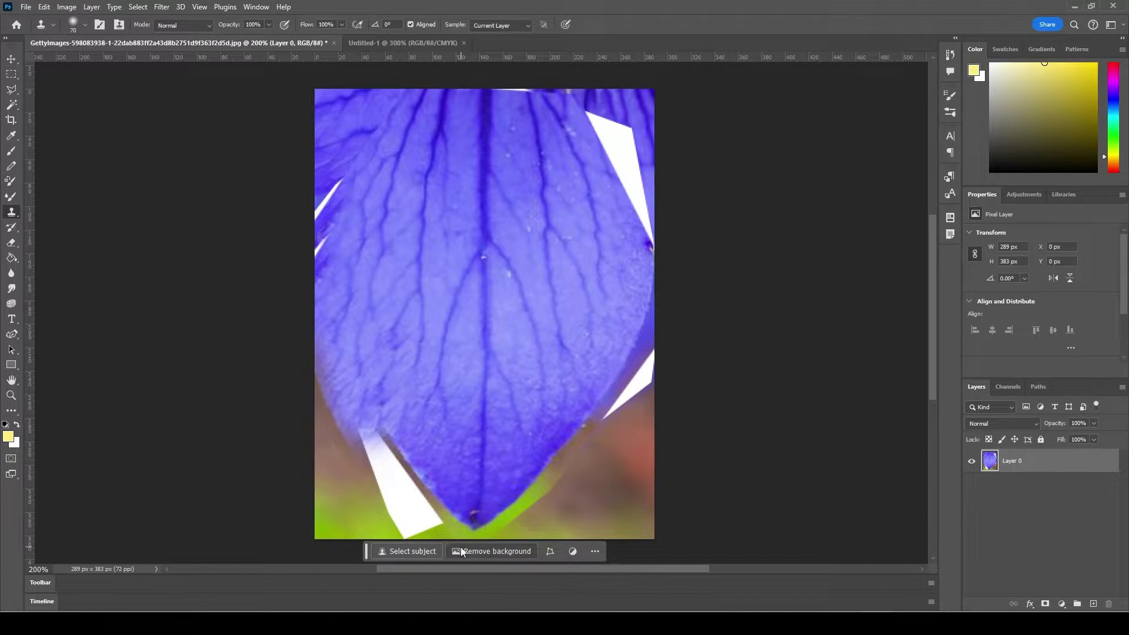
# Clone petal texture over the white gap and edge beside the petal's tip, and undo the extra stroke on the tip's other side.
pyautogui.moveTo(474, 517)
pyautogui.mouseDown()
pyautogui.moveTo(476, 502)
pyautogui.moveTo(457, 520)
pyautogui.moveTo(368, 418)
pyautogui.mouseUp()
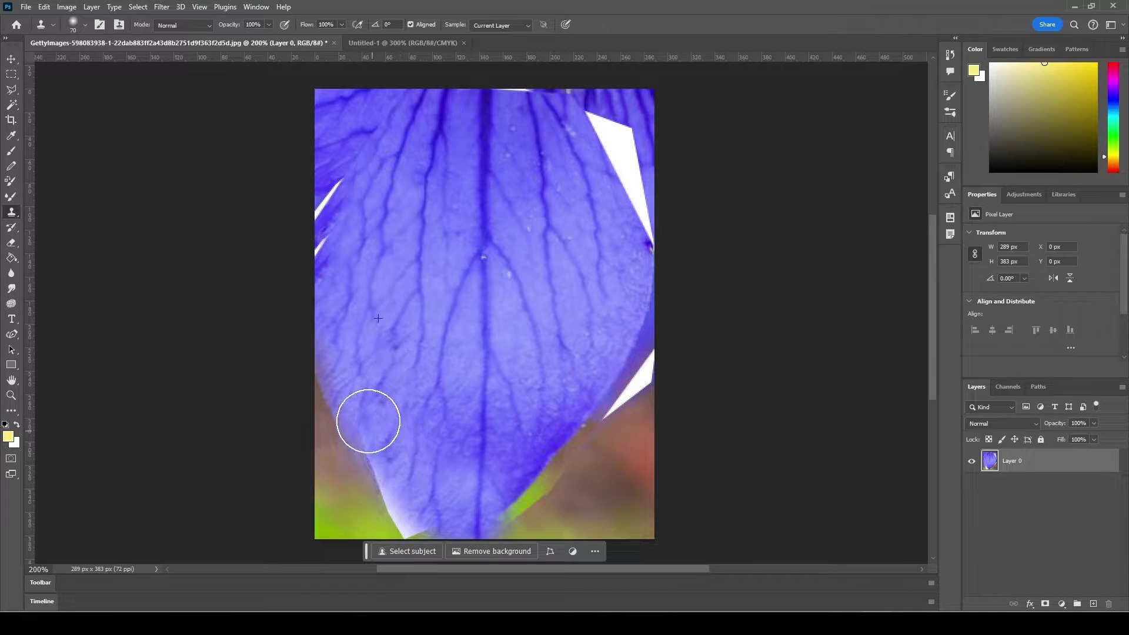
pyautogui.keyDown('alt'); pyautogui.click(487, 455); pyautogui.keyUp('alt')
pyautogui.moveTo(507, 496)
pyautogui.mouseDown()
pyautogui.moveTo(509, 506)
pyautogui.moveTo(534, 478)
pyautogui.moveTo(528, 501)
pyautogui.mouseUp()
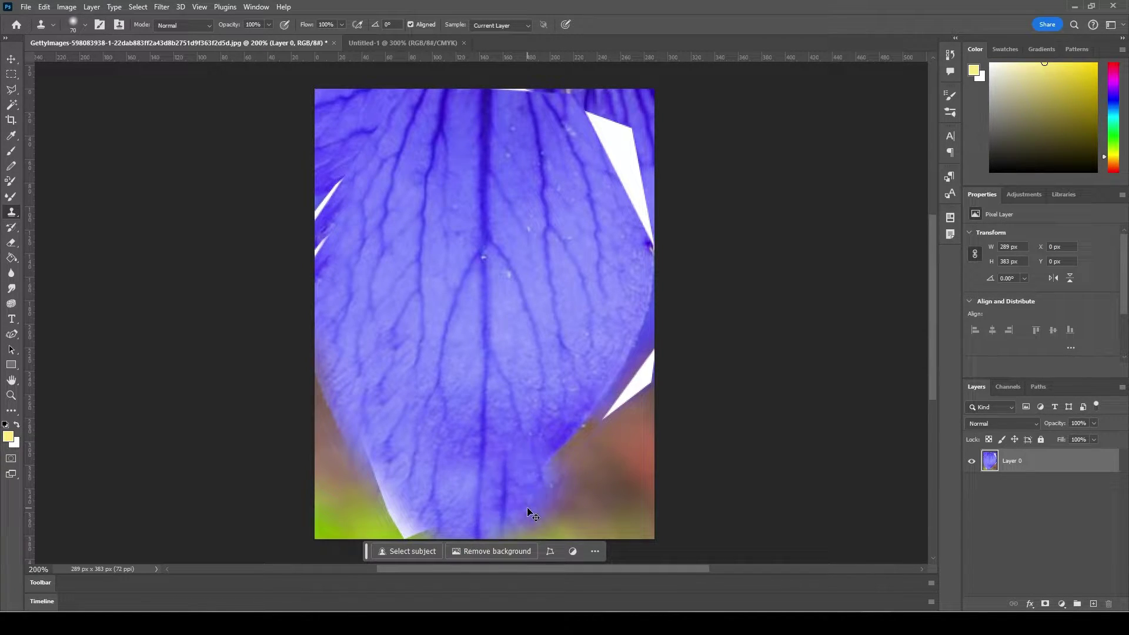
pyautogui.hotkey('ctrl', 'z')
# Clone petal texture along the petal's right side, from the background near the tip up to the white gap by the upper edge.
pyautogui.keyDown('alt'); pyautogui.click(517, 441); pyautogui.keyUp('alt')
pyautogui.keyDown('alt'); pyautogui.click(568, 351); pyautogui.keyUp('alt')
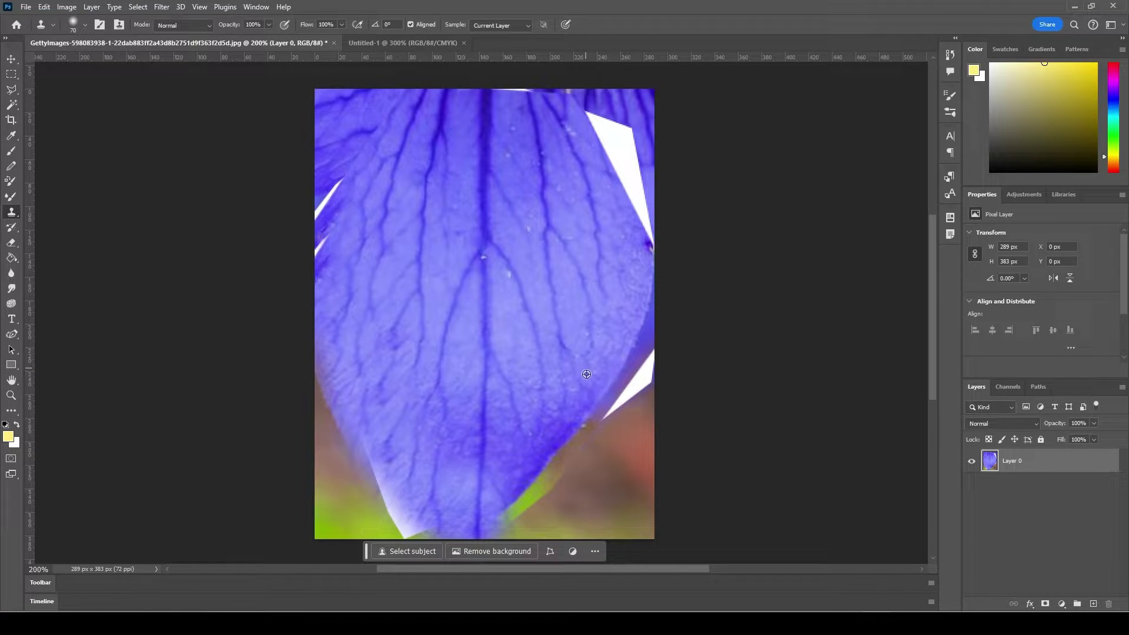
pyautogui.moveTo(592, 408)
pyautogui.mouseDown()
pyautogui.moveTo(517, 512)
pyautogui.moveTo(565, 424)
pyautogui.moveTo(636, 333)
pyautogui.moveTo(655, 264)
pyautogui.moveTo(577, 107)
pyautogui.mouseUp()
pyautogui.keyDown('alt'); pyautogui.click(631, 275); pyautogui.keyUp('alt')
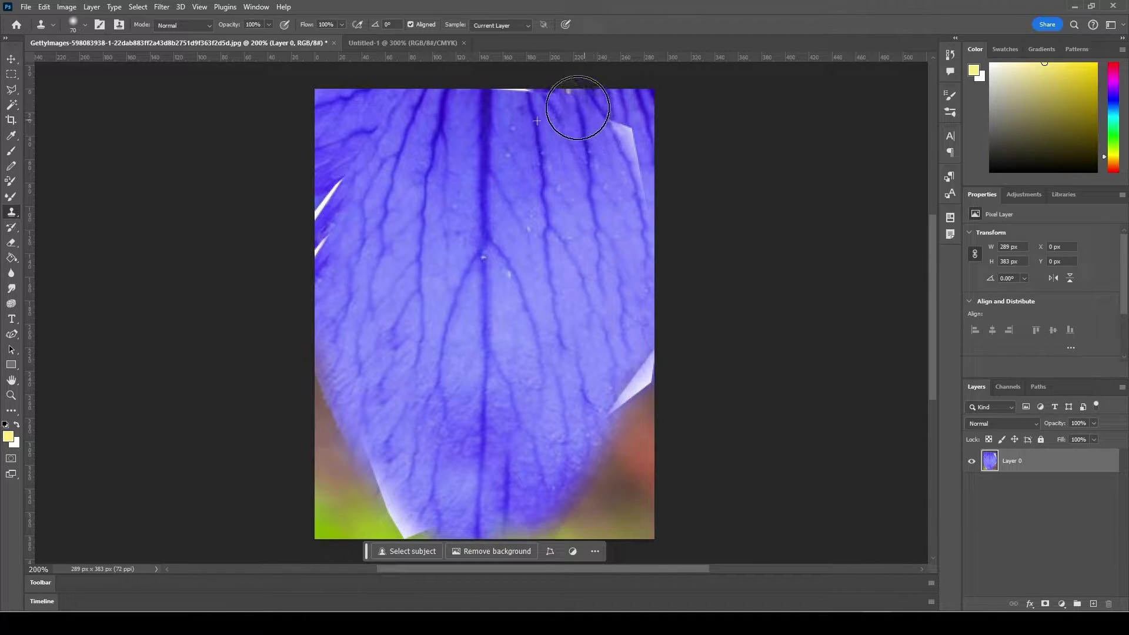
# Clone veined petal texture over the white slivers along the upper left edge and the pale patch on the lower left.
pyautogui.keyDown('alt'); pyautogui.click(409, 121); pyautogui.keyUp('alt')
pyautogui.moveTo(404, 102)
pyautogui.mouseDown()
pyautogui.moveTo(390, 106)
pyautogui.moveTo(323, 230)
pyautogui.moveTo(307, 290)
pyautogui.mouseUp()
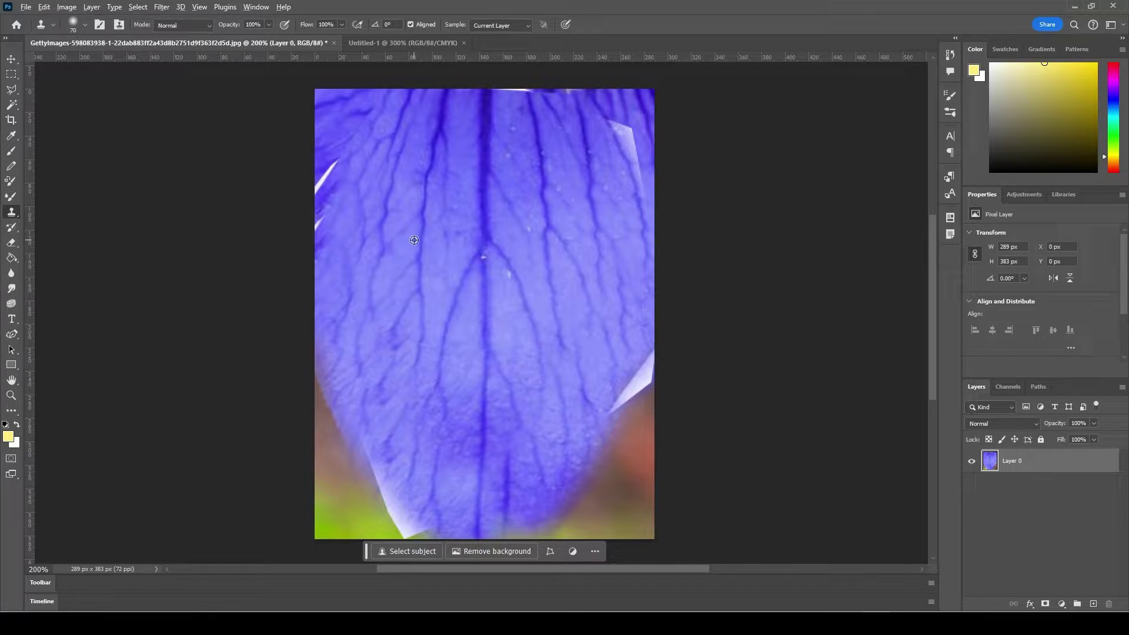
pyautogui.keyDown('alt'); pyautogui.click(393, 182); pyautogui.keyUp('alt')
pyautogui.moveTo(361, 151); pyautogui.dragTo(295, 257)
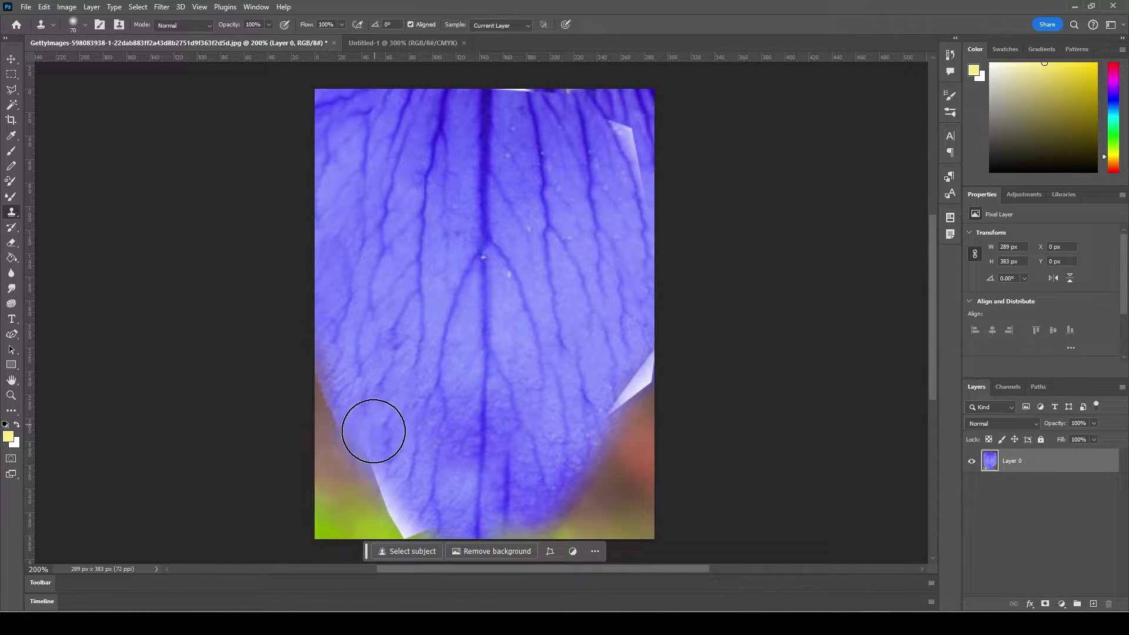
pyautogui.moveTo(374, 431)
pyautogui.mouseDown()
pyautogui.moveTo(411, 514)
pyautogui.moveTo(401, 517)
pyautogui.mouseUp()
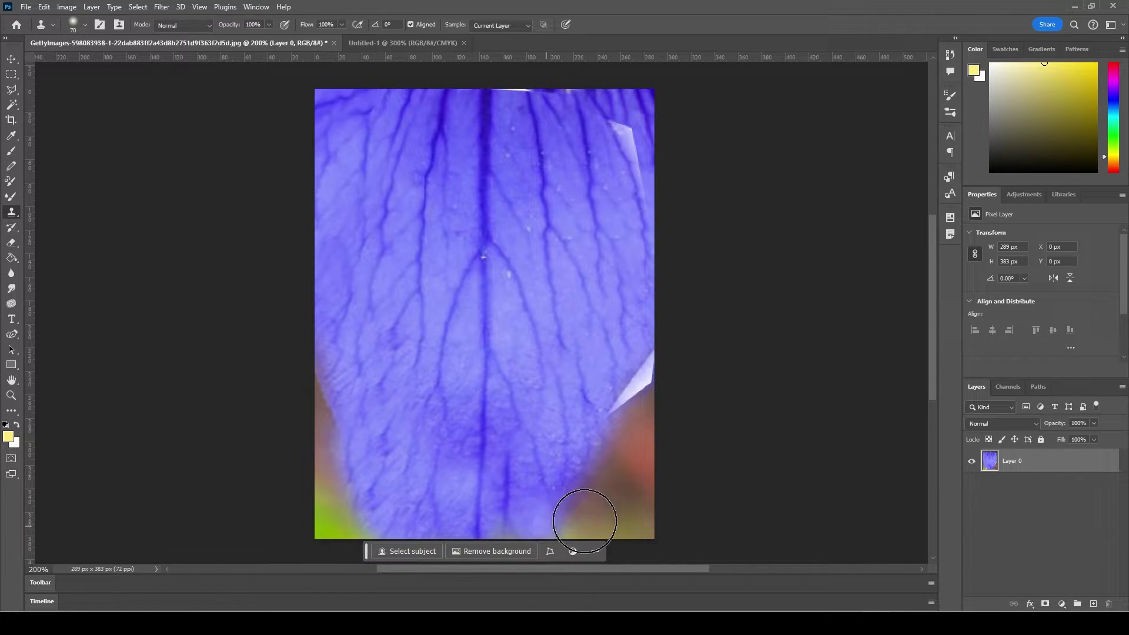
# Clone petal texture over the remaining white patches on the right edge, in the upper right corner and along the top edge.
pyautogui.keyDown('alt'); pyautogui.click(580, 331); pyautogui.keyUp('alt')
pyautogui.moveTo(638, 353); pyautogui.dragTo(612, 417)
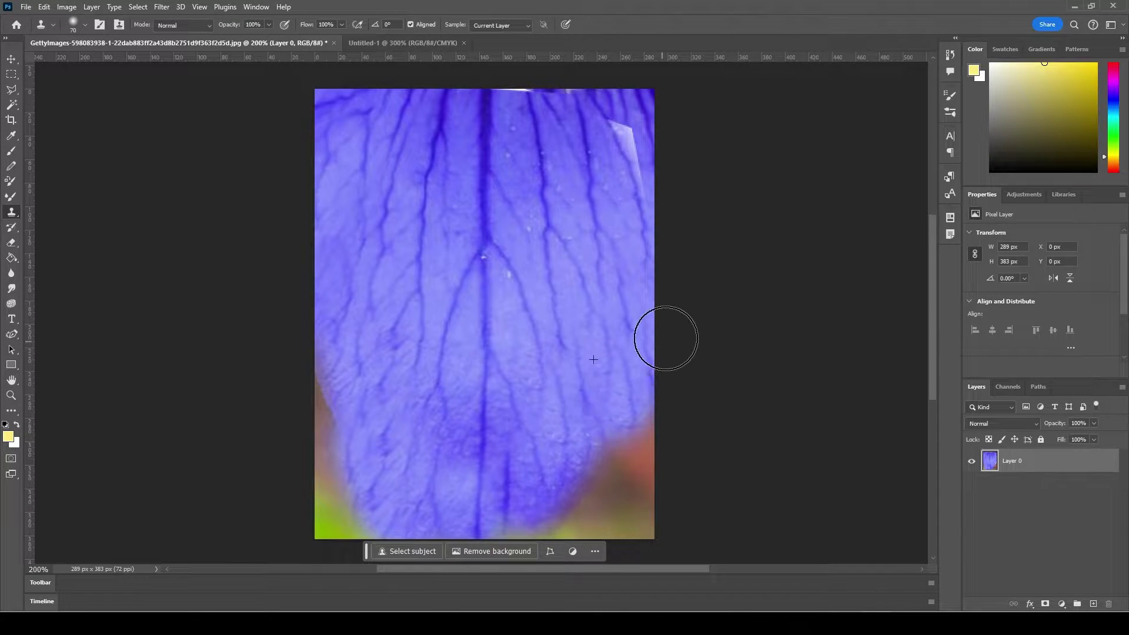
pyautogui.keyDown('alt'); pyautogui.click(577, 243); pyautogui.keyUp('alt')
pyautogui.moveTo(614, 170); pyautogui.dragTo(636, 192)
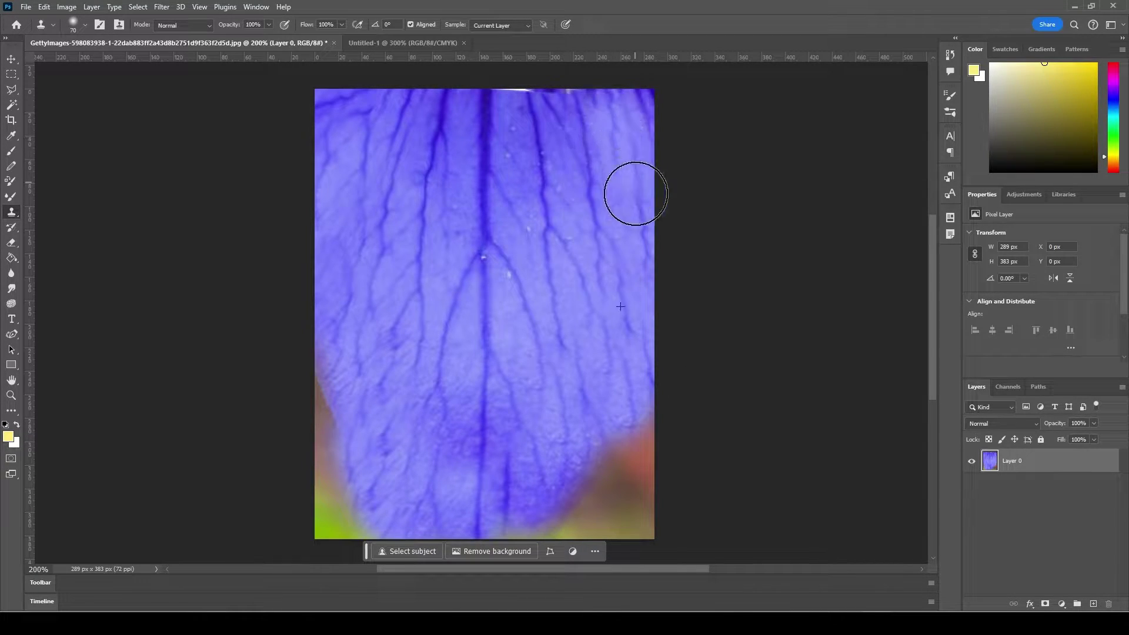
pyautogui.keyDown('alt'); pyautogui.click(571, 184); pyautogui.keyUp('alt')
pyautogui.moveTo(518, 78); pyautogui.dragTo(542, 76)
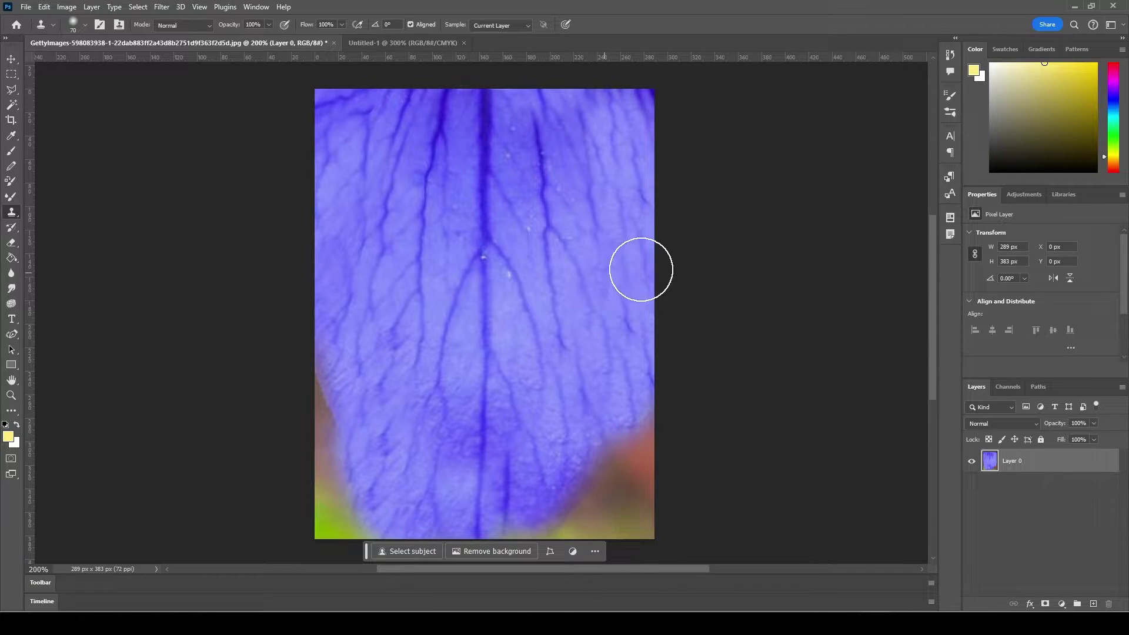
# Save the image as the PNG petalText in classDemos/stillLife_video/sourceimages, using the large file size option.
pyautogui.click(25, 7)
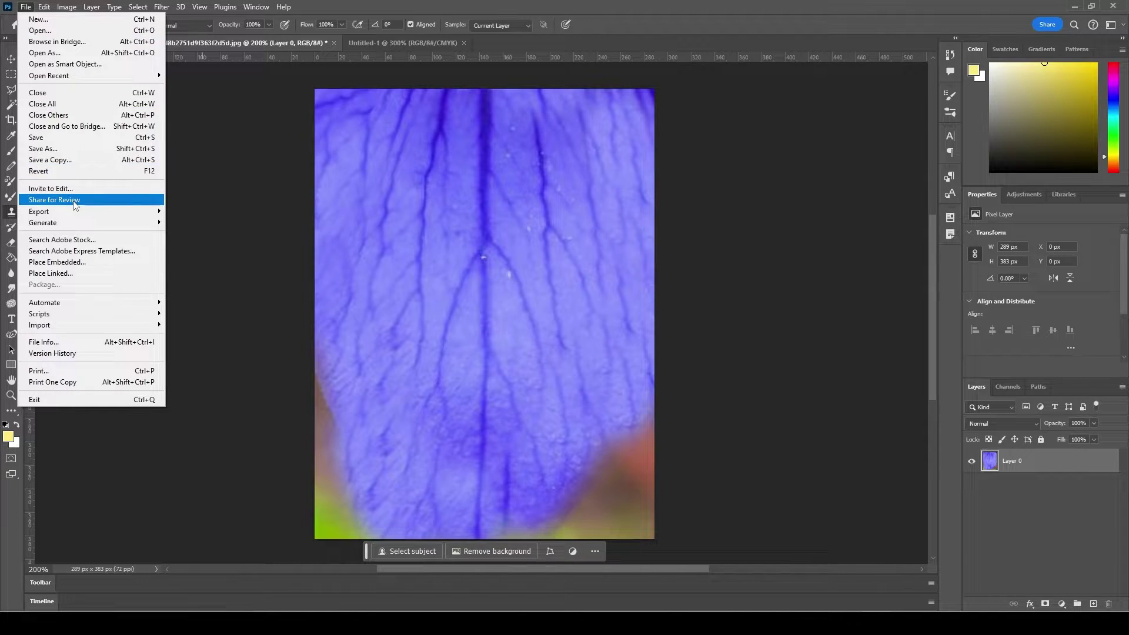
pyautogui.click(73, 150)
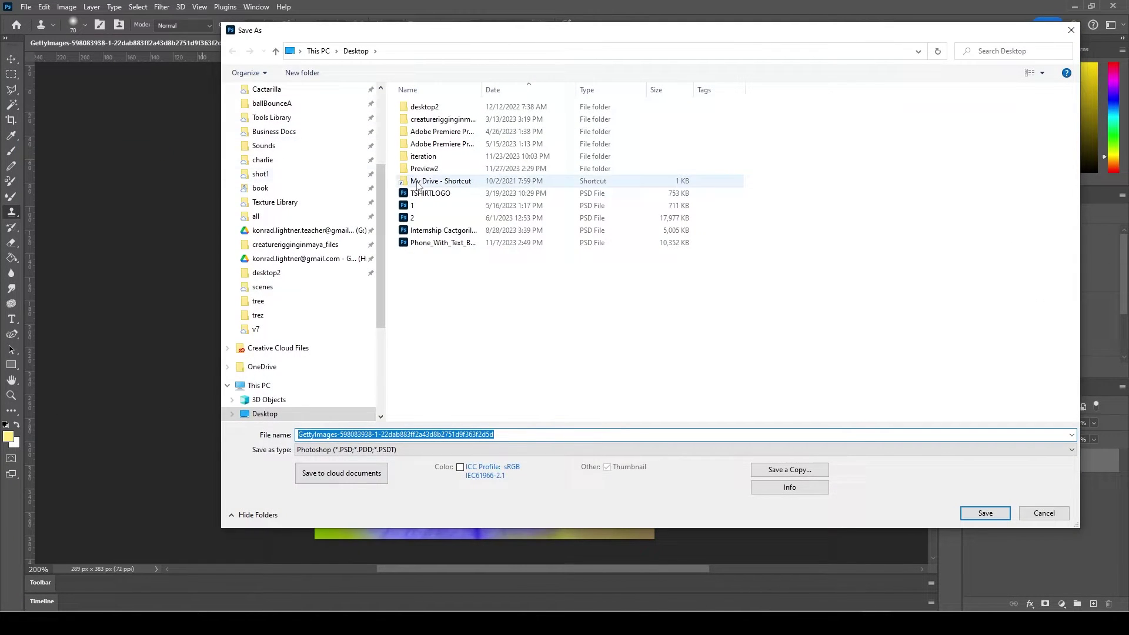
pyautogui.click(294, 230)
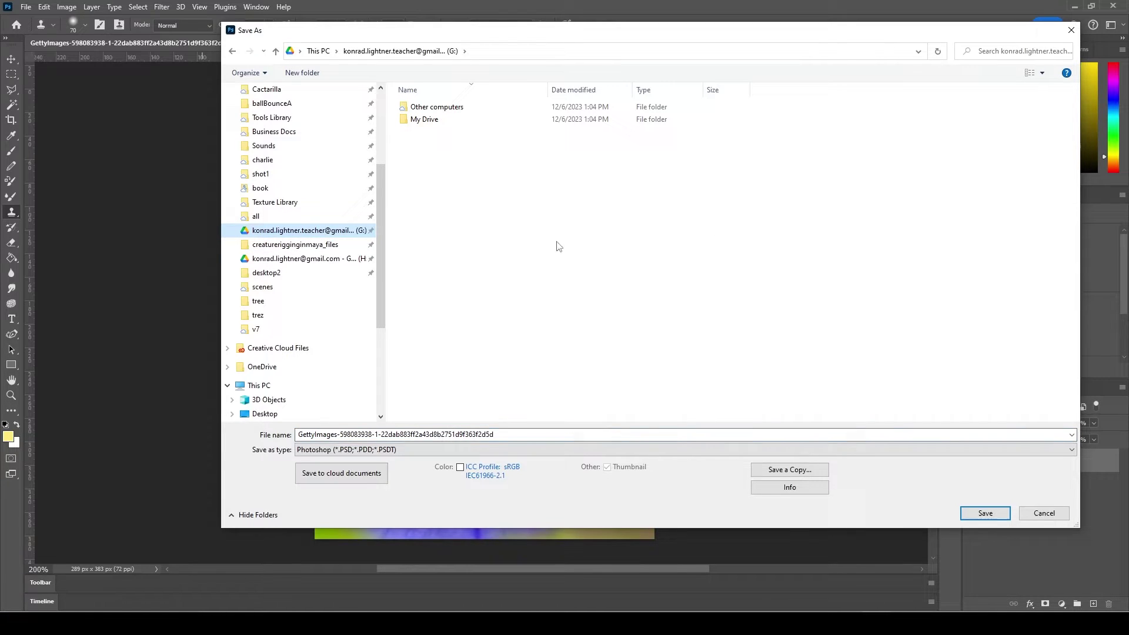
pyautogui.doubleClick(449, 120)
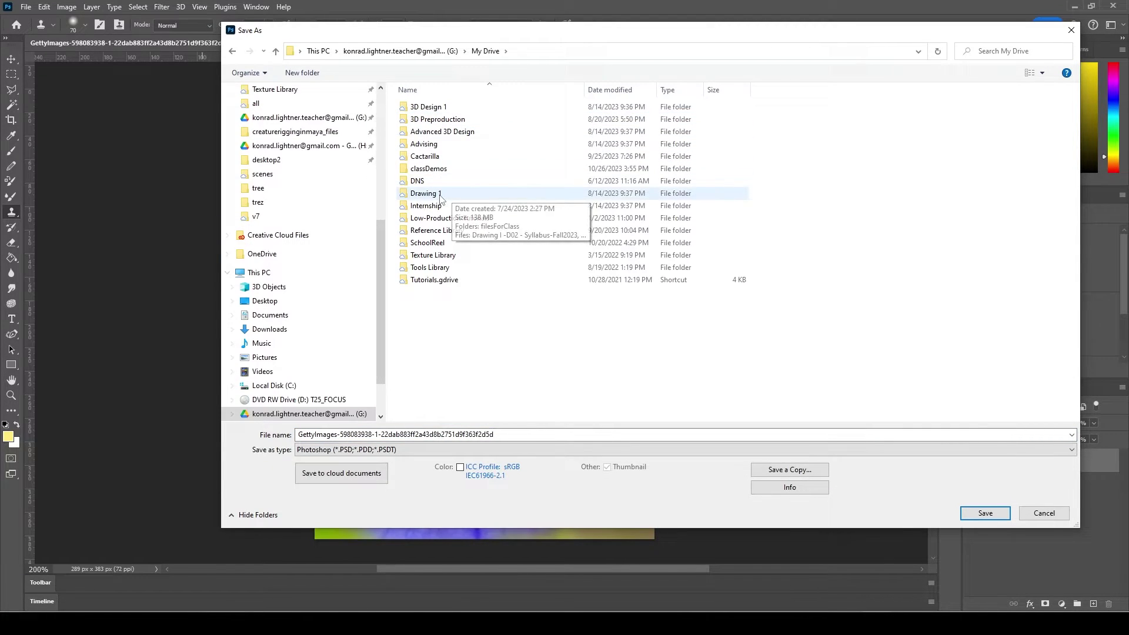
pyautogui.doubleClick(435, 169)
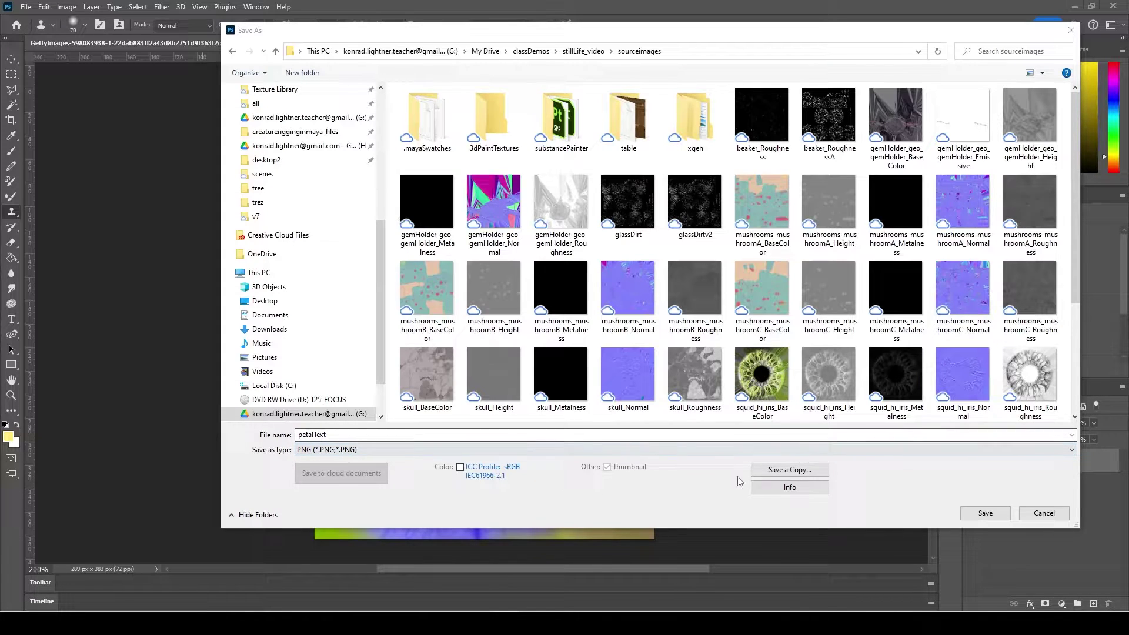
pyautogui.click(968, 512)
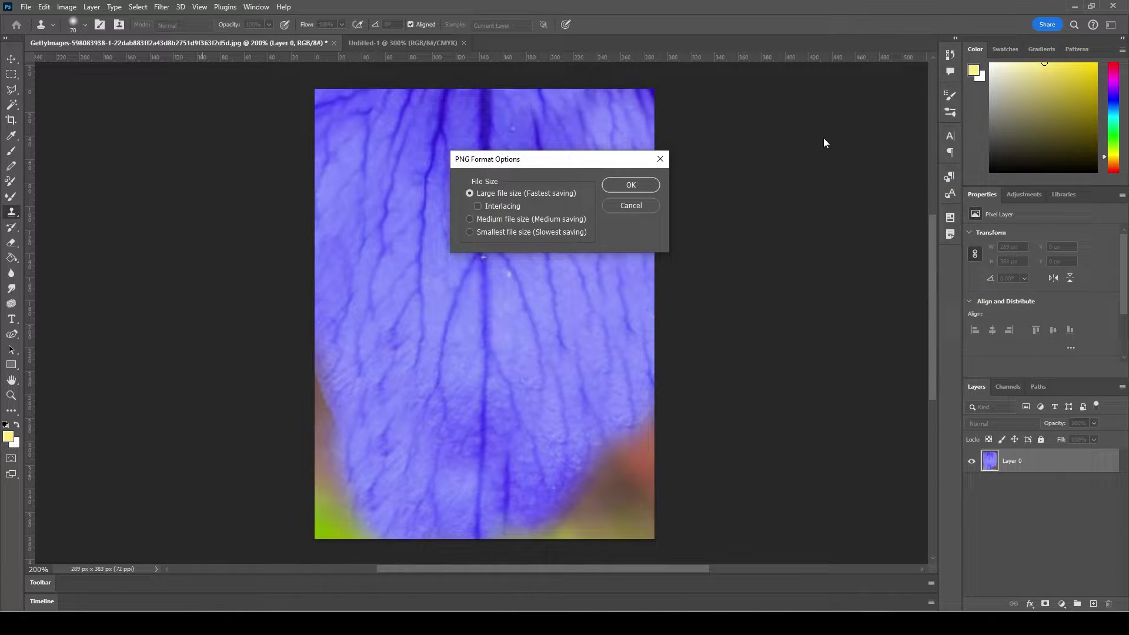
pyautogui.click(655, 190)
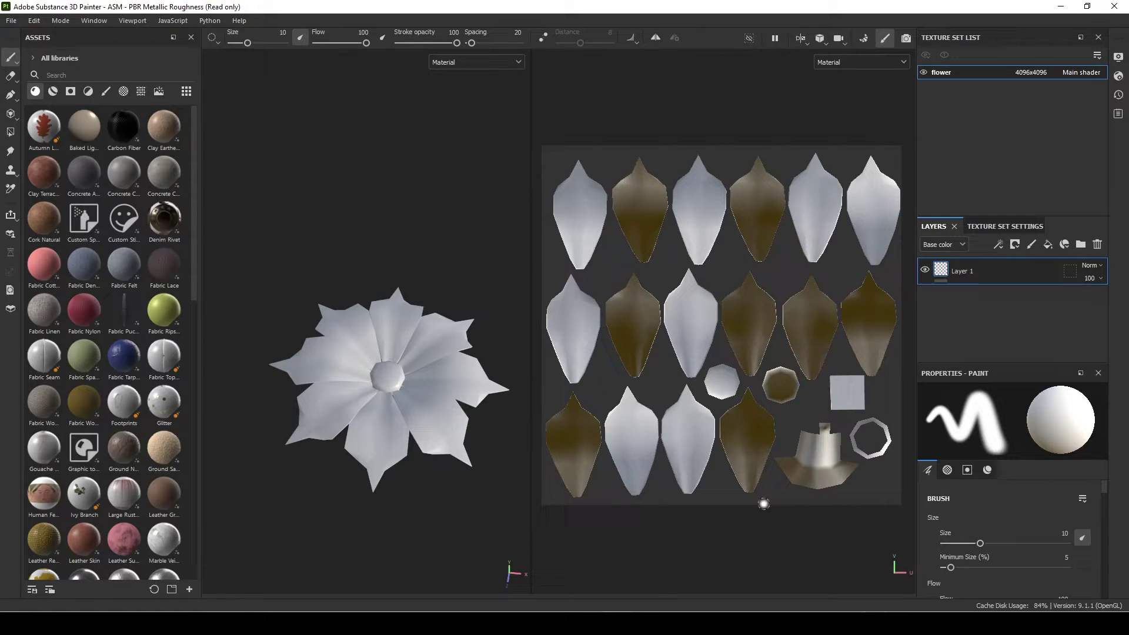
# In Substance 3D Painter, add petalText.png from the stillLife_video sourceimages folder to the resources for import.
pyautogui.click(189, 590)
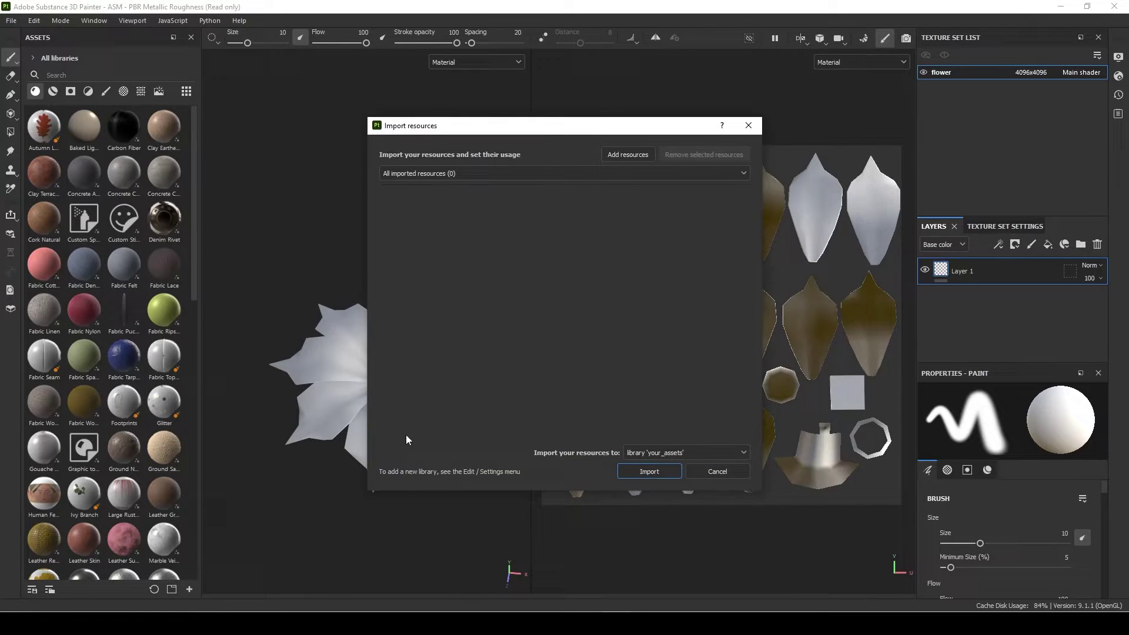
pyautogui.click(640, 158)
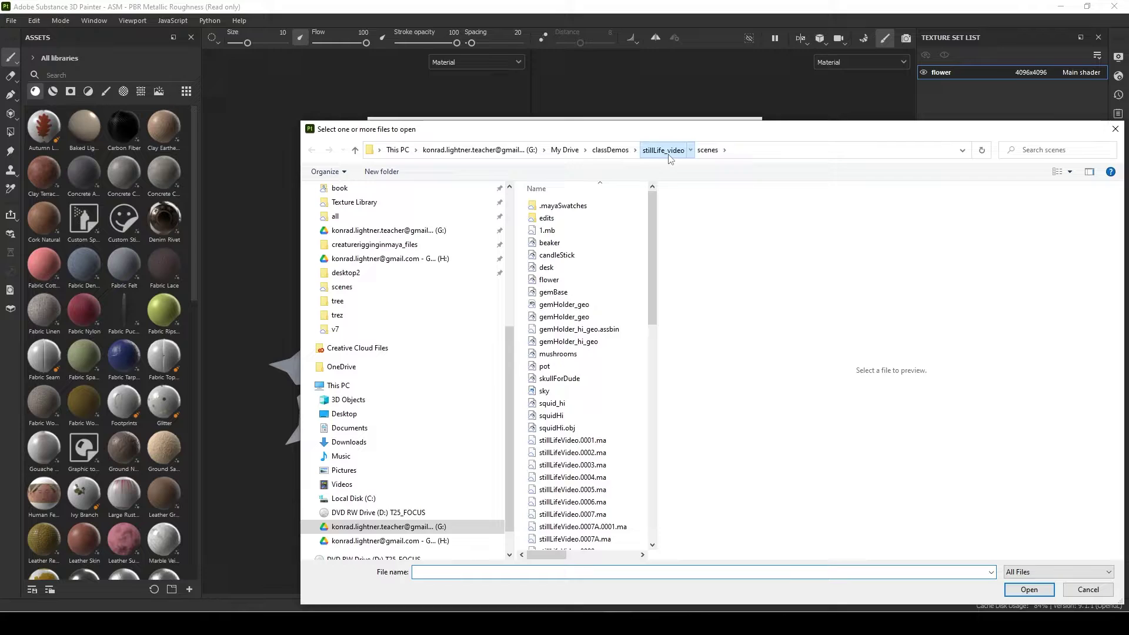
pyautogui.click(663, 150)
pyautogui.doubleClick(606, 354)
pyautogui.scroll(-10, 612, 353)
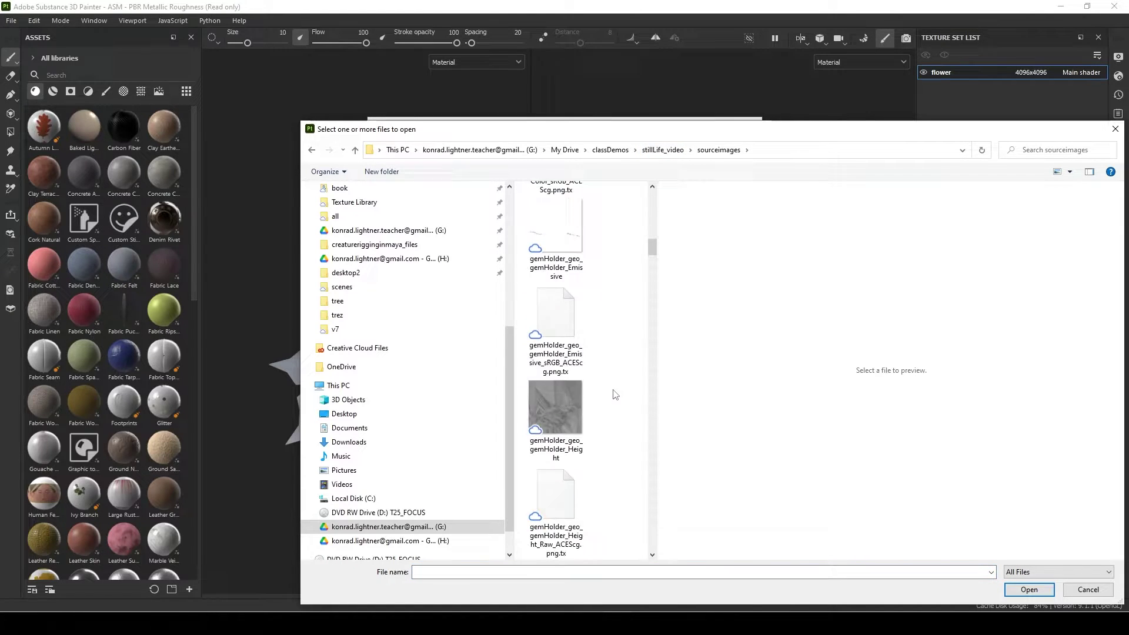
pyautogui.click(556, 417)
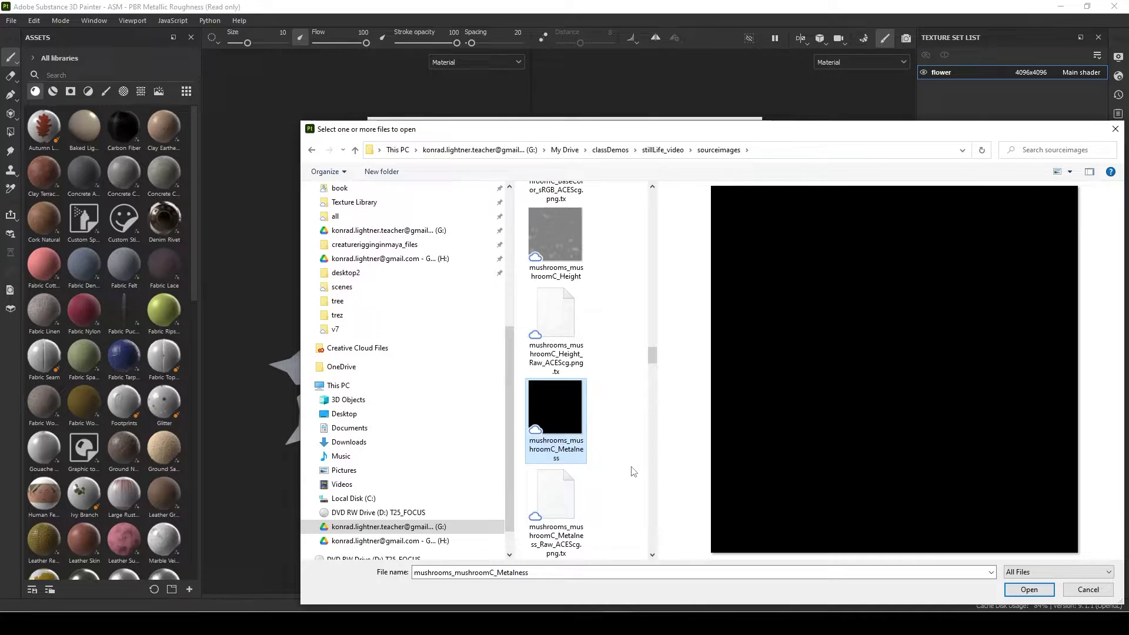
pyautogui.press('p')
pyautogui.click(1029, 588)
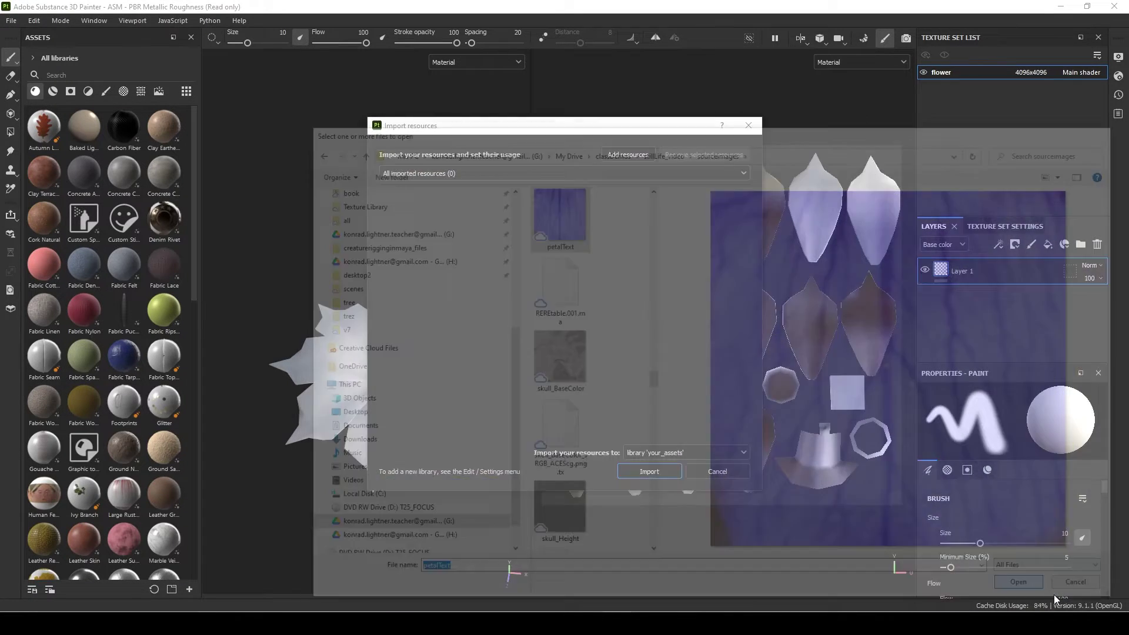
# Import petalText.png as a texture with the prefix petalFlower into the your_assets library.
pyautogui.click(716, 195)
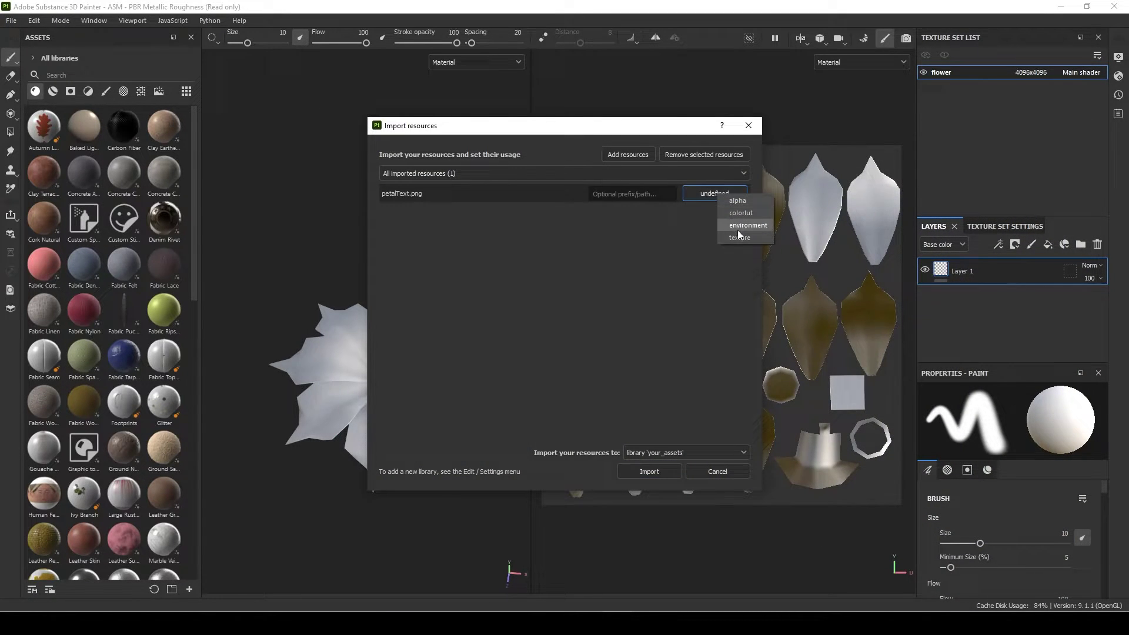
pyautogui.click(739, 237)
pyautogui.click(674, 198)
pyautogui.write('petalFlower')
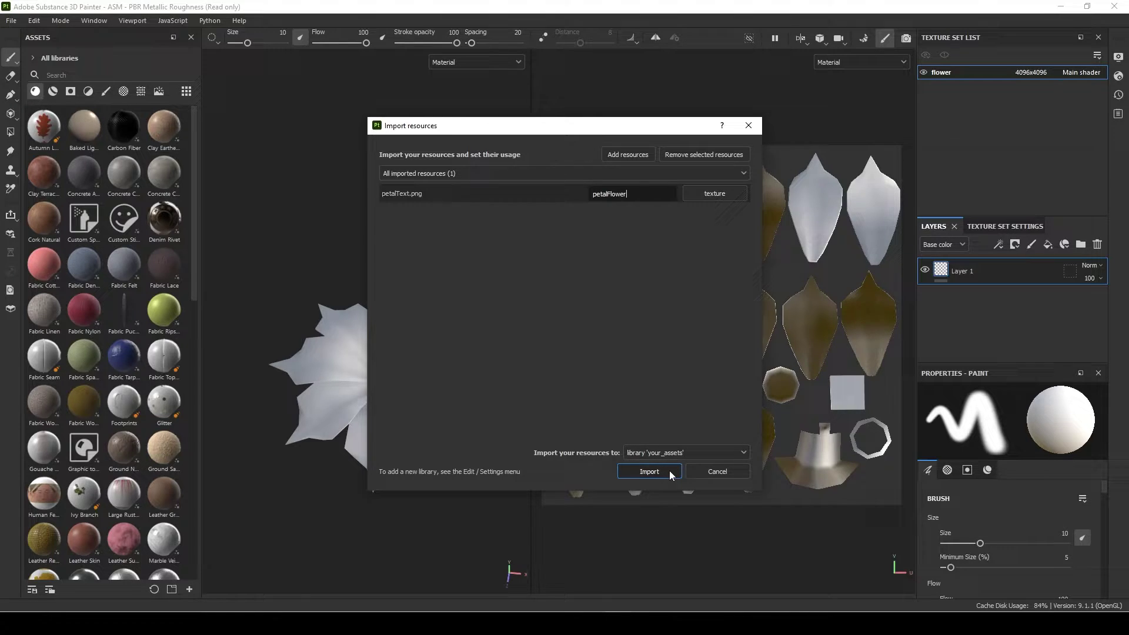
pyautogui.click(649, 471)
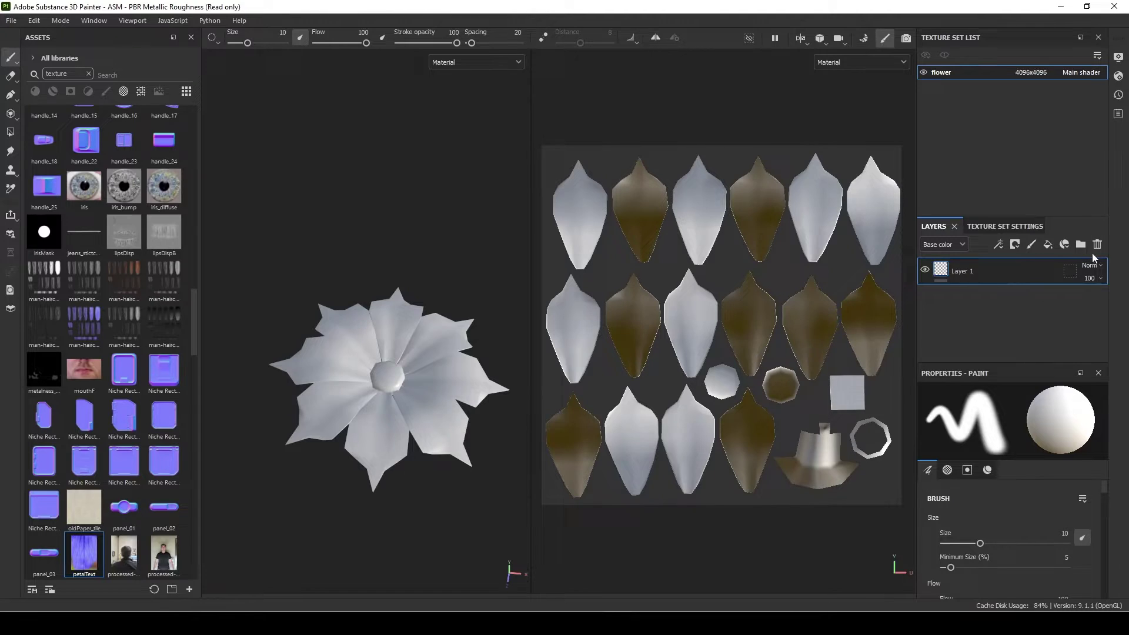
# Delete Layer 1 from the flower texture set's layer stack.
pyautogui.click(1097, 244)
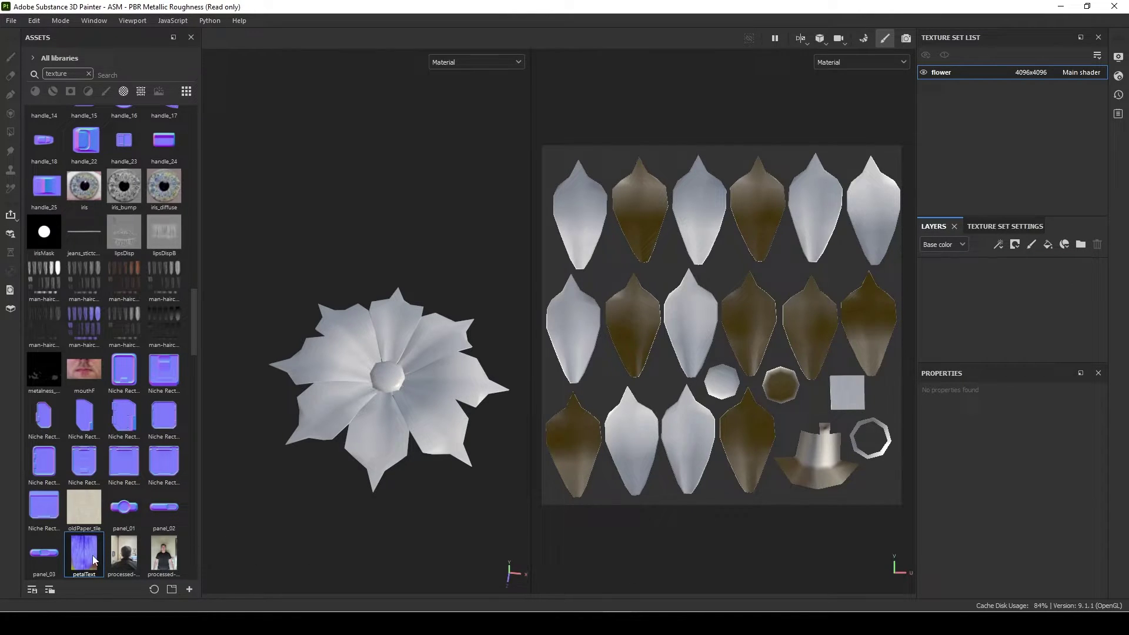
pyautogui.keyDown('alt'); pyautogui.moveTo(400, 459); pyautogui.dragTo(379, 524); pyautogui.keyUp('alt')
pyautogui.keyDown('alt'); pyautogui.moveTo(378, 525); pyautogui.dragTo(448, 517, button='right'); pyautogui.keyUp('alt')
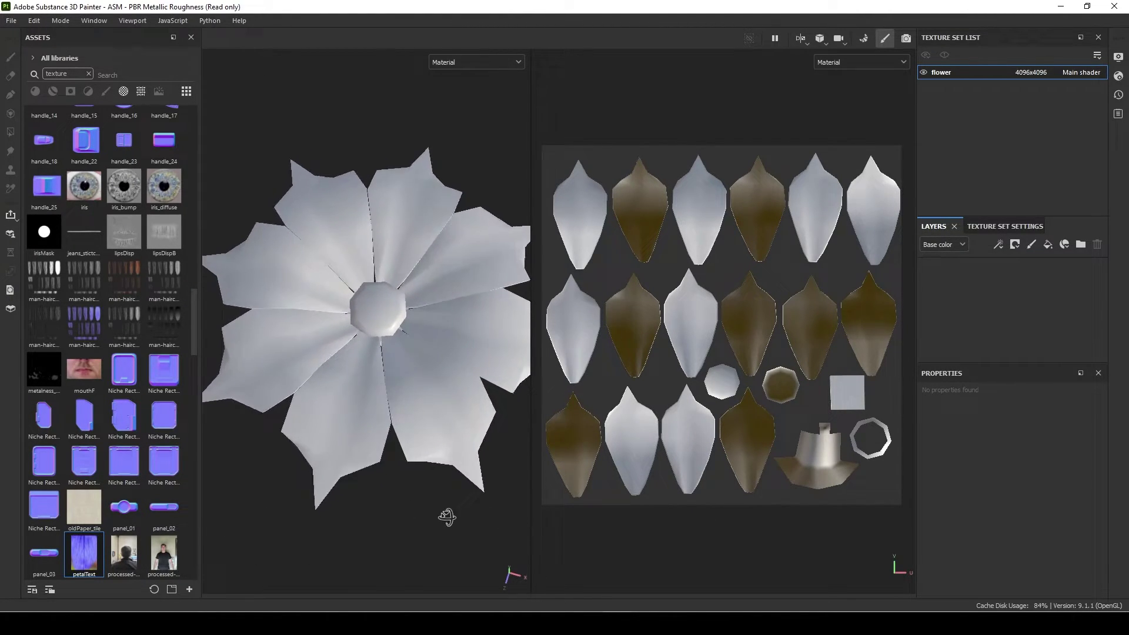
pyautogui.keyDown('alt'); pyautogui.moveTo(448, 517); pyautogui.dragTo(436, 530); pyautogui.keyUp('alt')
pyautogui.click(435, 381)
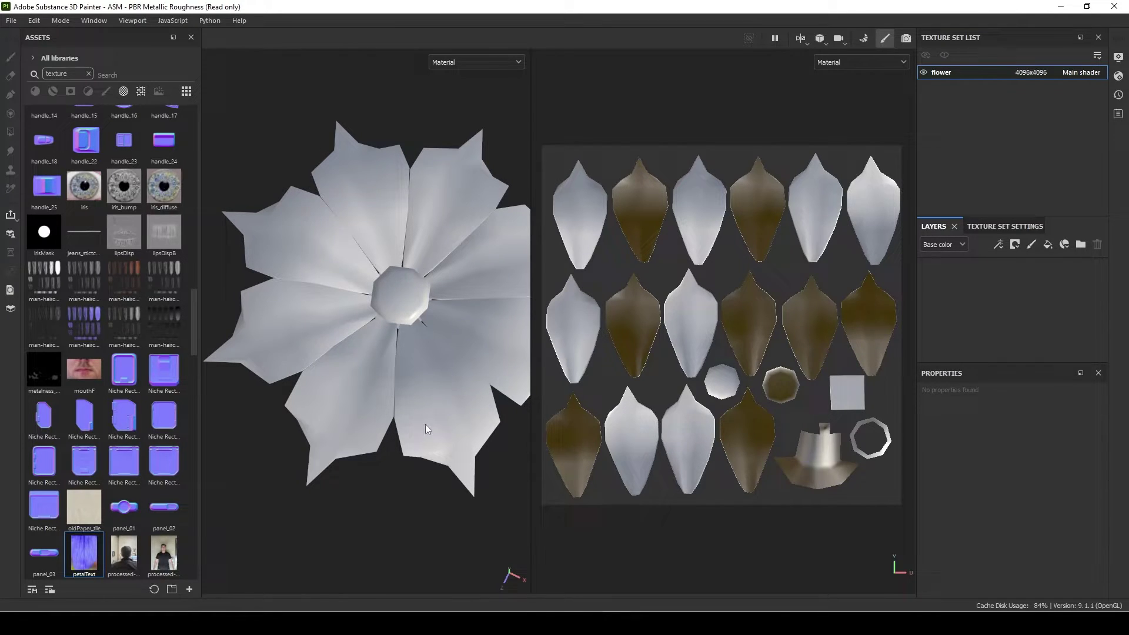
pyautogui.keyDown('alt'); pyautogui.moveTo(425, 424); pyautogui.dragTo(368, 392, button='right'); pyautogui.keyUp('alt')
pyautogui.keyDown('alt'); pyautogui.moveTo(402, 383); pyautogui.dragTo(364, 430, button='middle'); pyautogui.keyUp('alt')
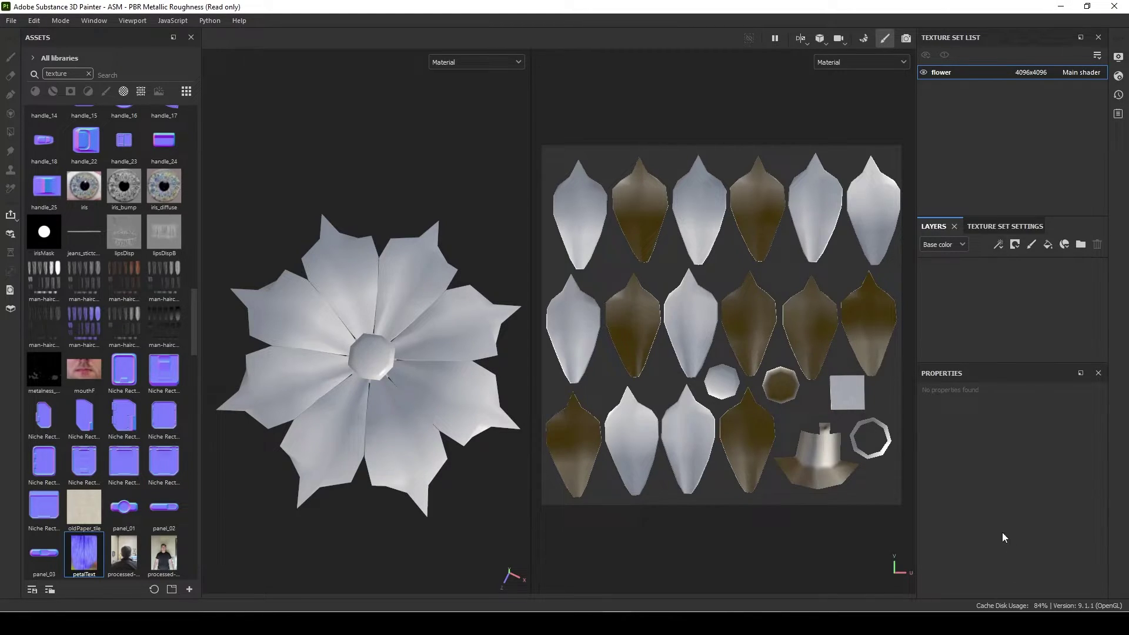
# Switch to the stillLifeVideo.0037 scene in Maya and compare the selected flower mesh with smooth preview on and off.
pyautogui.click(760, 624)
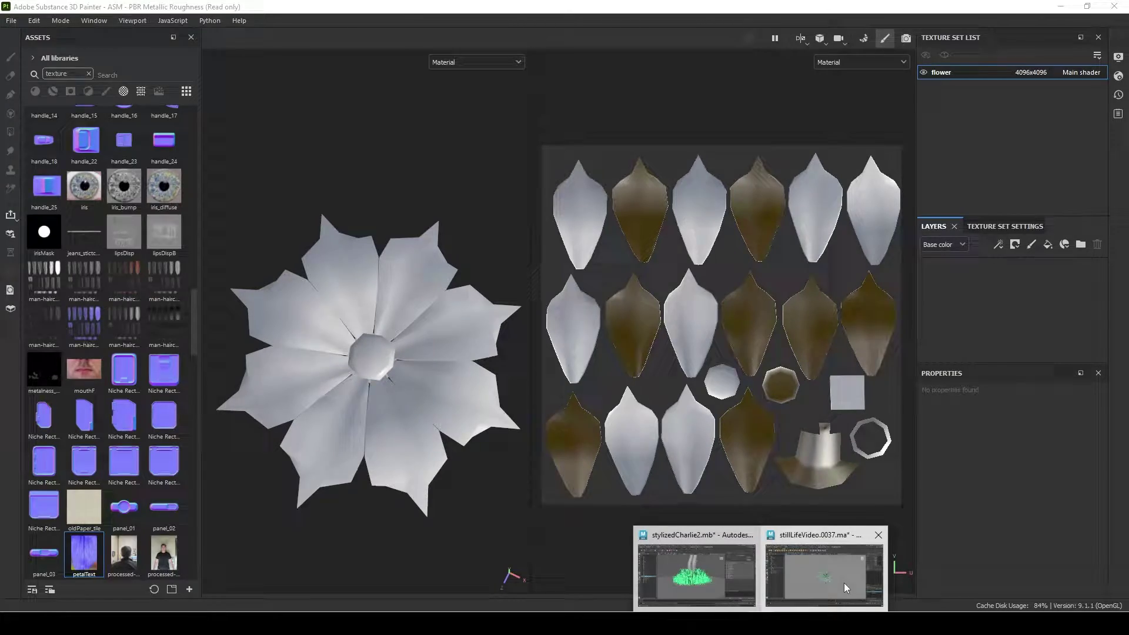
pyautogui.click(823, 574)
pyautogui.keyDown('alt'); pyautogui.moveTo(600, 439); pyautogui.dragTo(771, 425, button='right'); pyautogui.keyUp('alt')
pyautogui.keyDown('alt'); pyautogui.moveTo(770, 425); pyautogui.dragTo(764, 424); pyautogui.keyUp('alt')
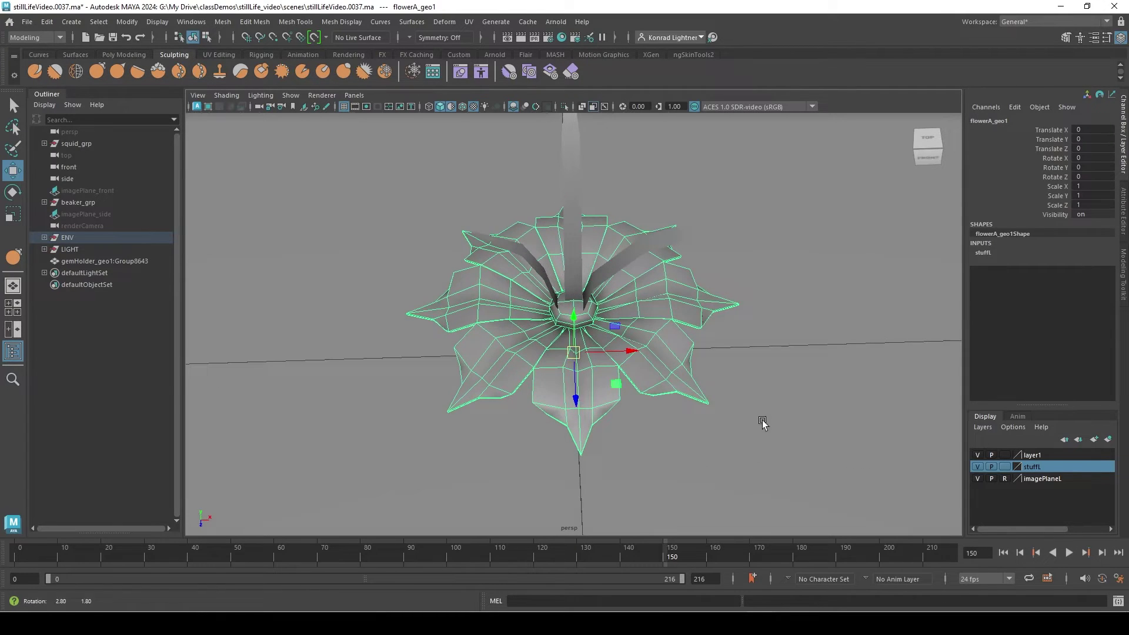
pyautogui.press('3')
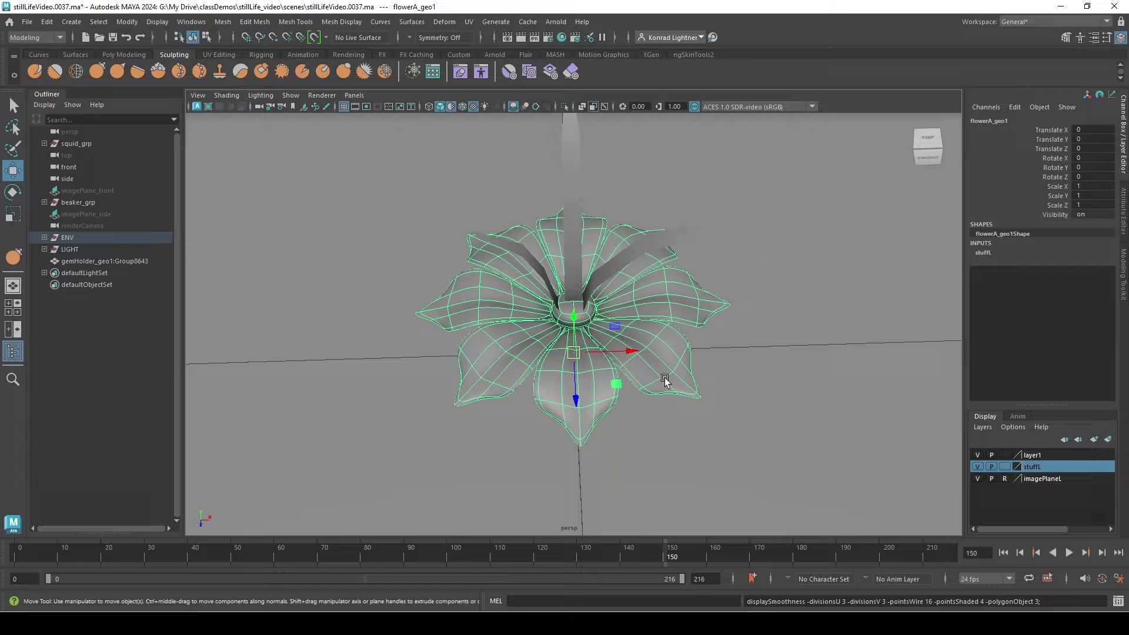
pyautogui.press('1')
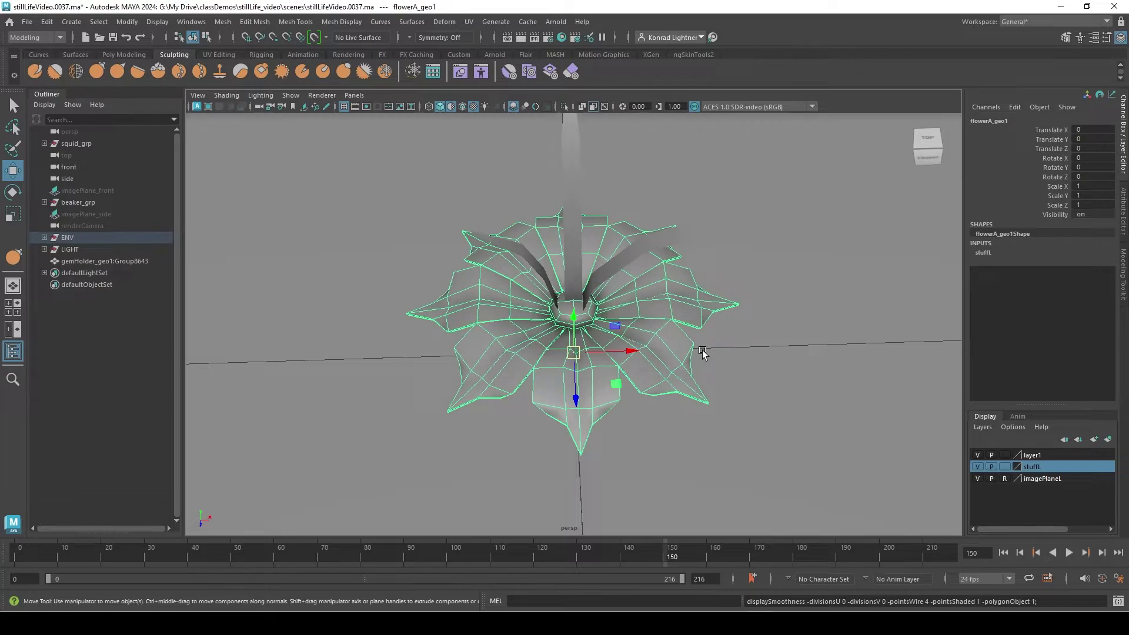
# Smooth the flower mesh with 2 division levels and reselect it as an object.
pyautogui.click(222, 22)
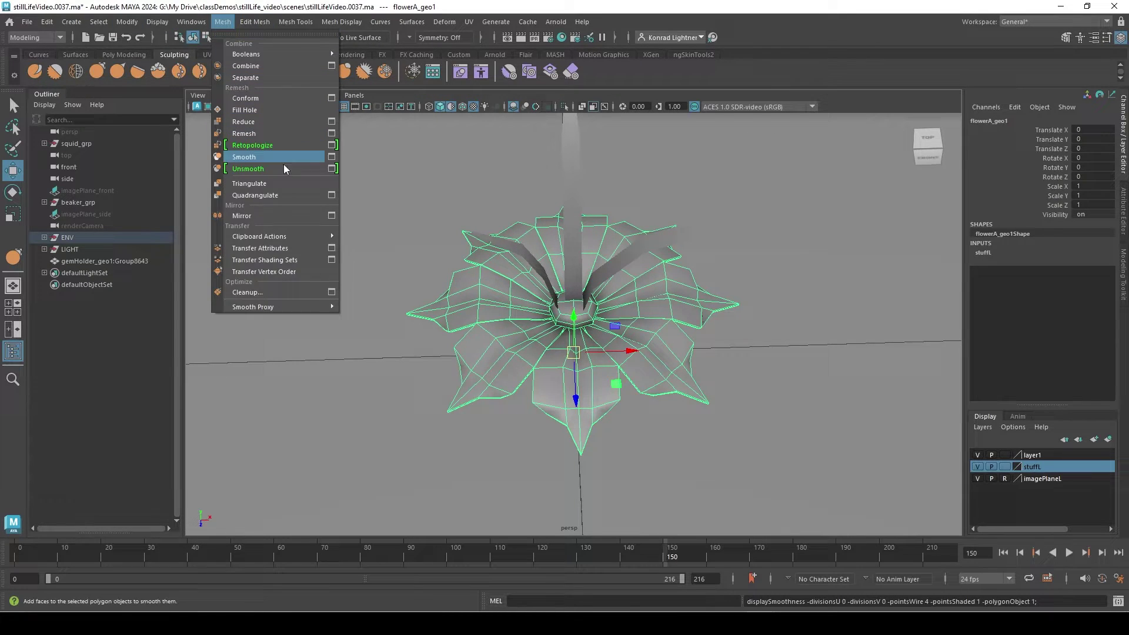
pyautogui.moveTo(272, 234)
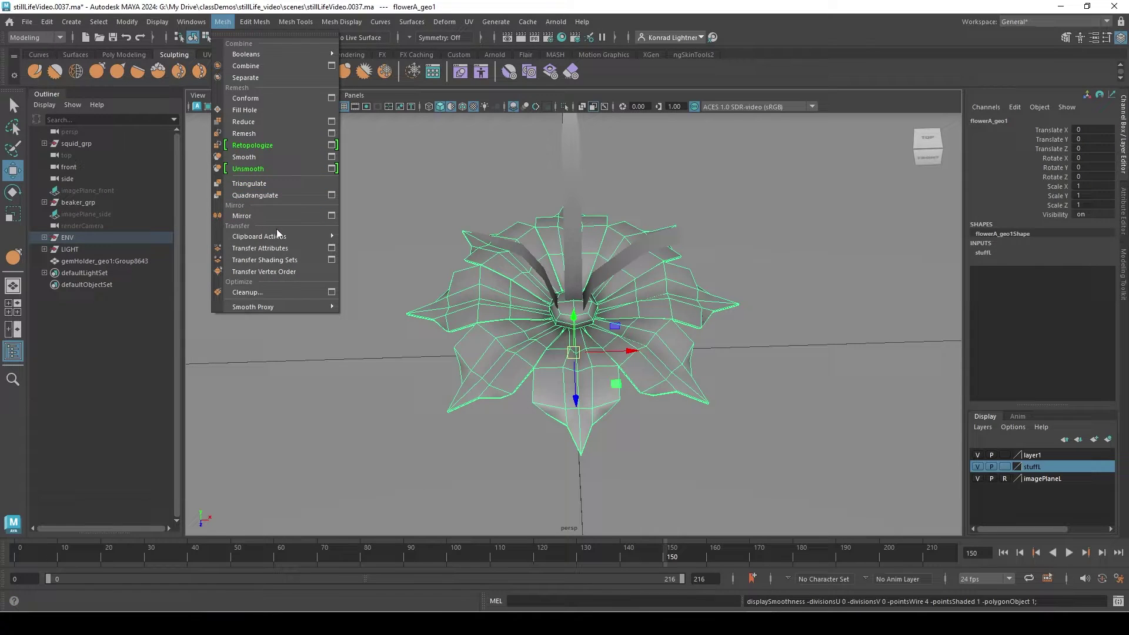
pyautogui.click(333, 157)
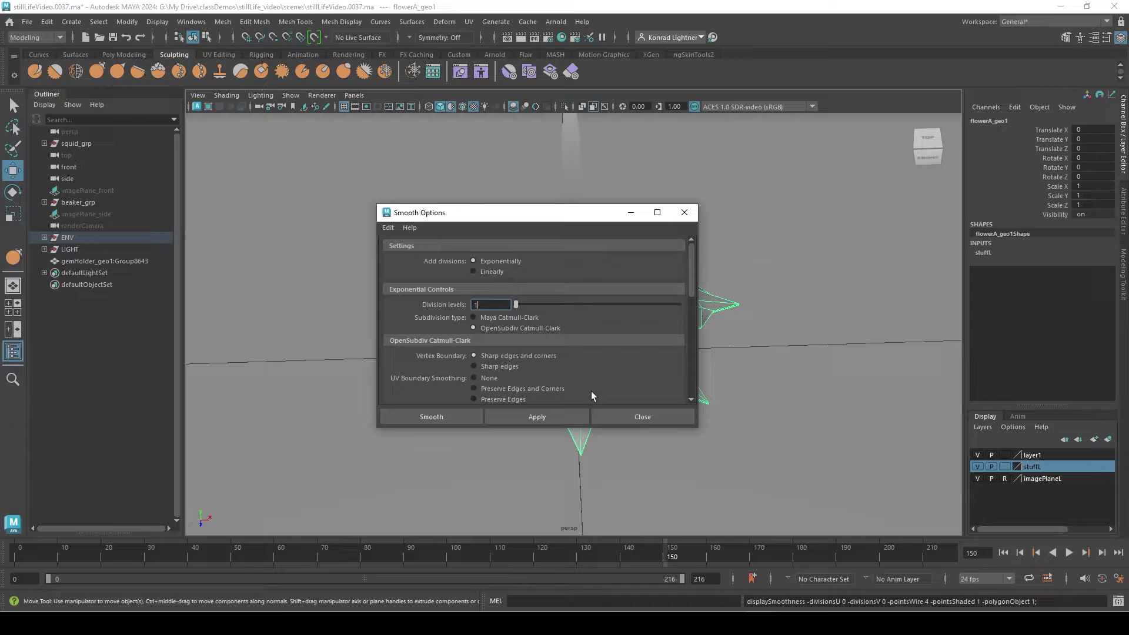
pyautogui.scroll(-1, 529, 388)
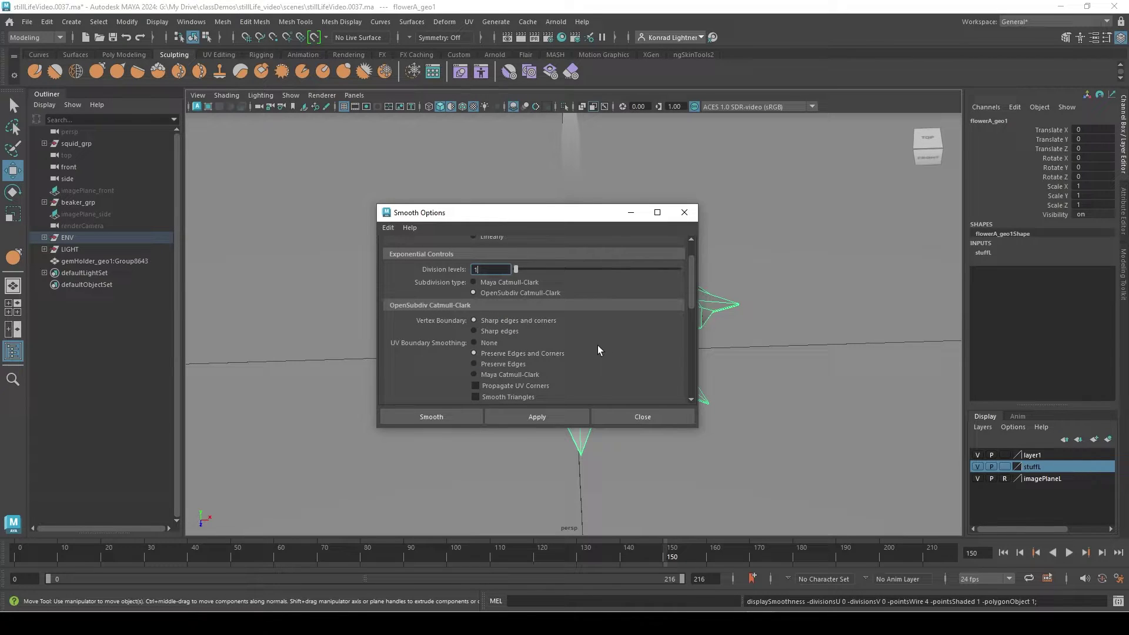
pyautogui.moveTo(540, 271); pyautogui.dragTo(556, 273)
pyautogui.click(565, 414)
pyautogui.click(684, 212)
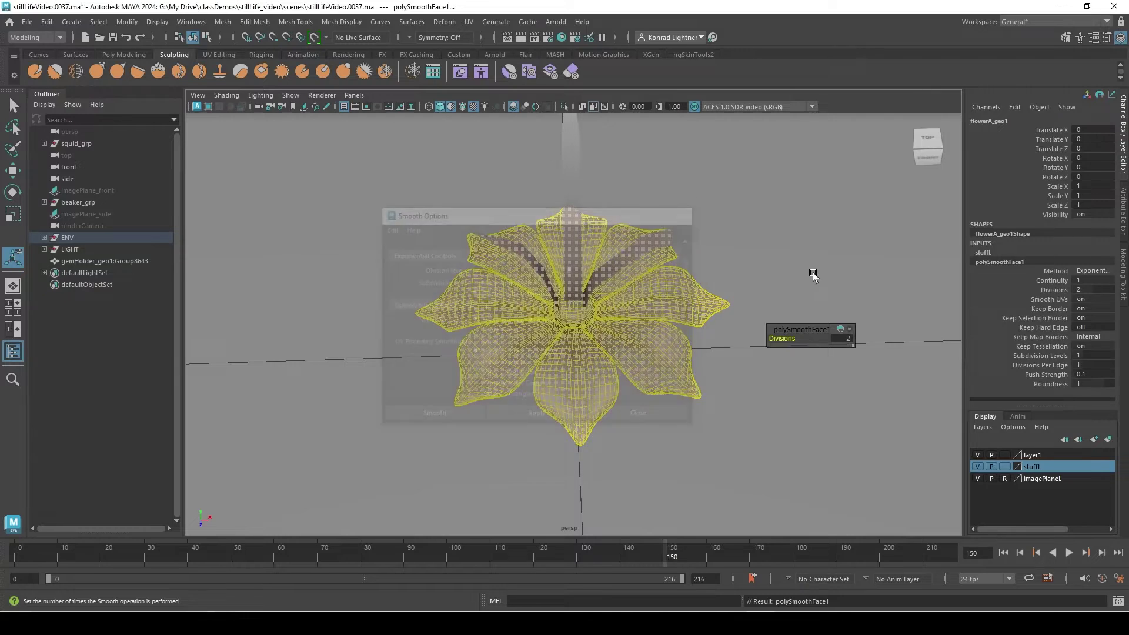
pyautogui.click(812, 272)
pyautogui.click(645, 314)
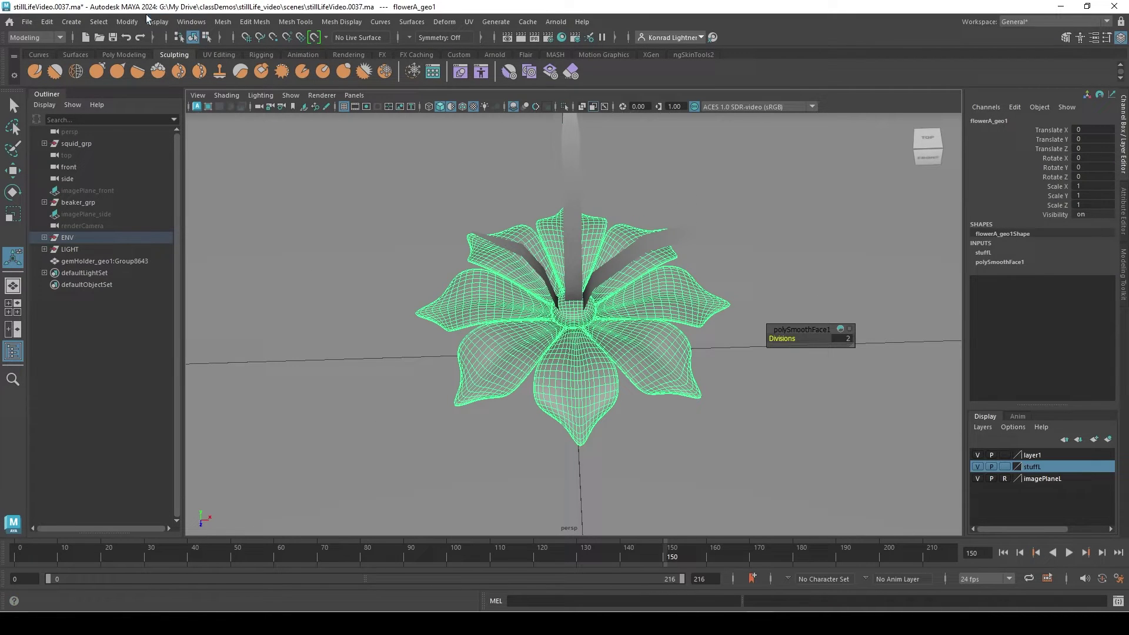
# Export the selected flower mesh as FBX over flower.fbx in the stillLife_video scenes folder.
pyautogui.click(27, 22)
pyautogui.click(125, 177)
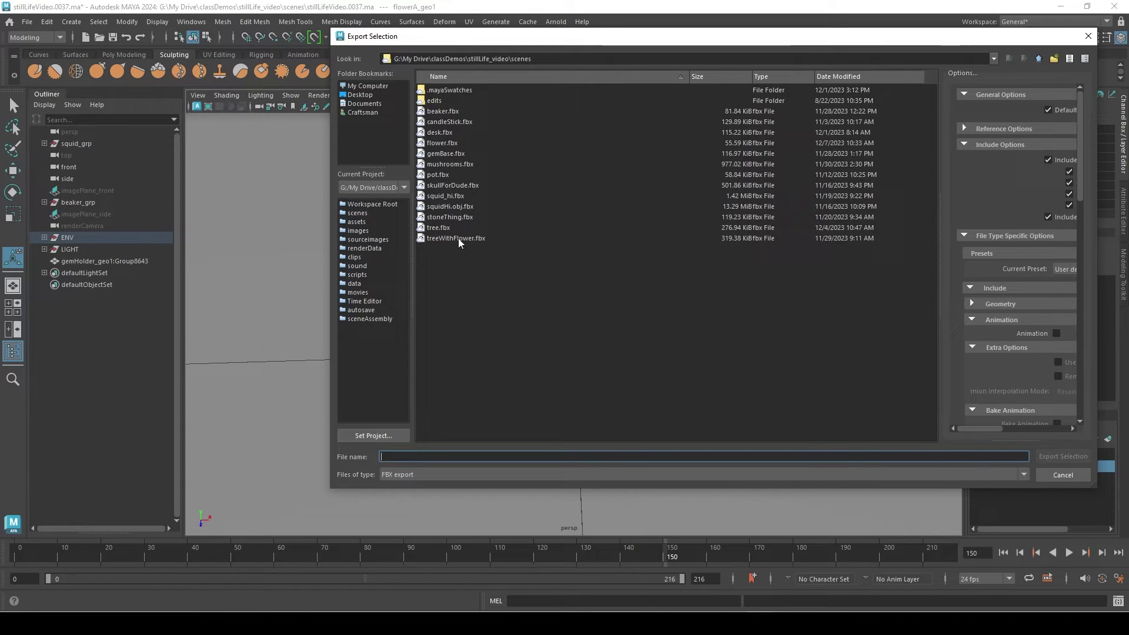
pyautogui.click(450, 143)
pyautogui.click(1064, 458)
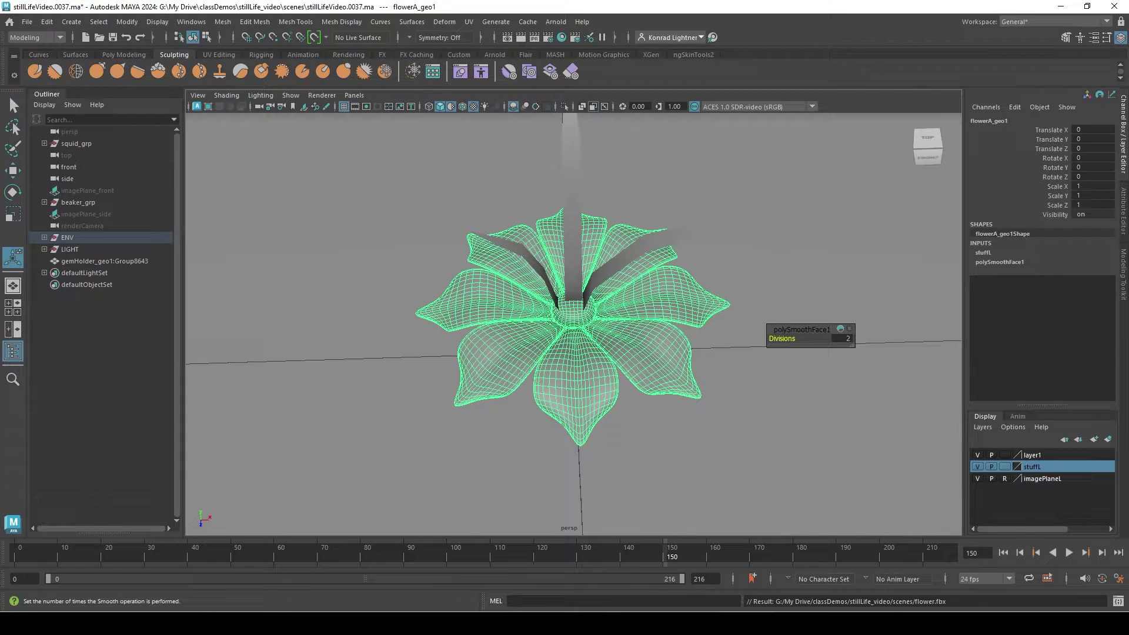
# Switch to Substance 3D Painter and reload flower.fbx as the project mesh, with preserving stroke positions turned off.
pyautogui.hotkey('alt', 'Tab')
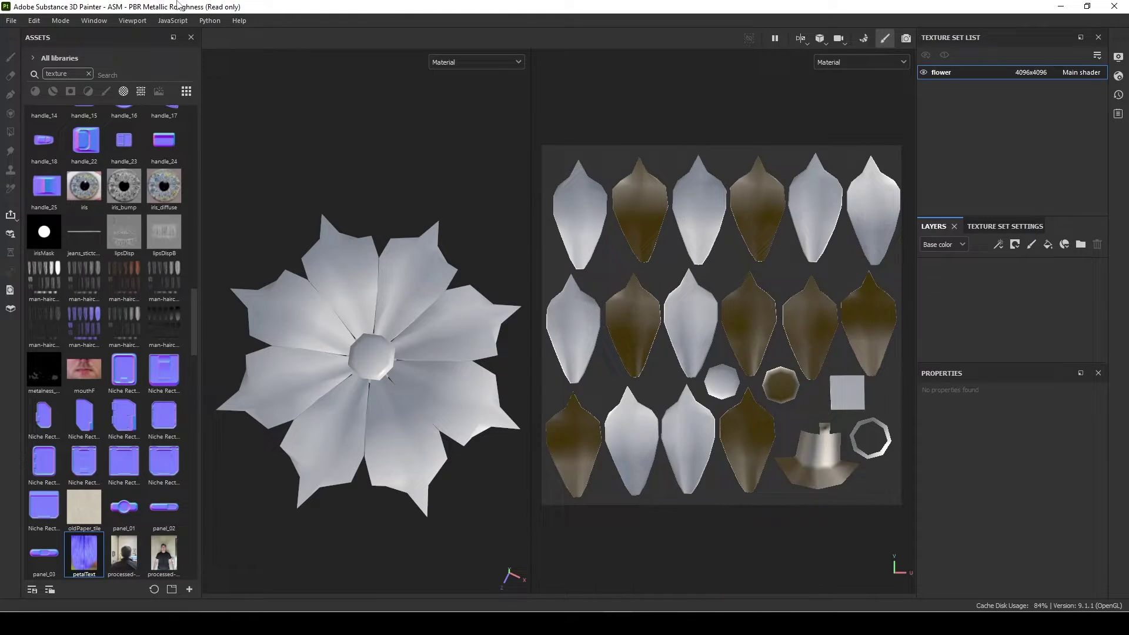
pyautogui.click(101, 22)
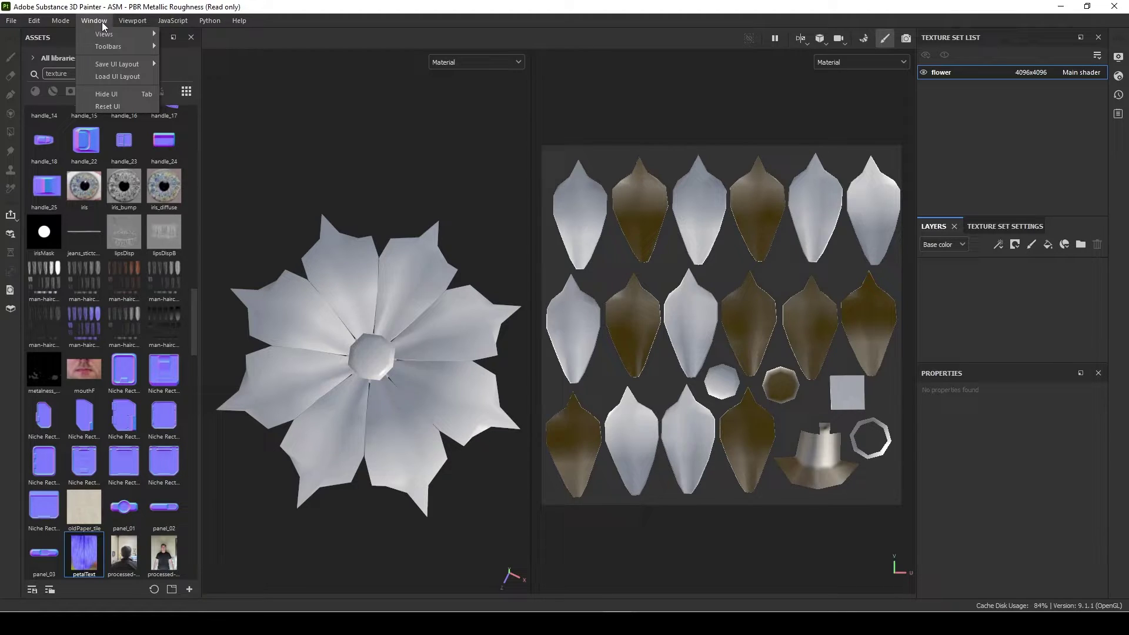
pyautogui.moveTo(36, 21)
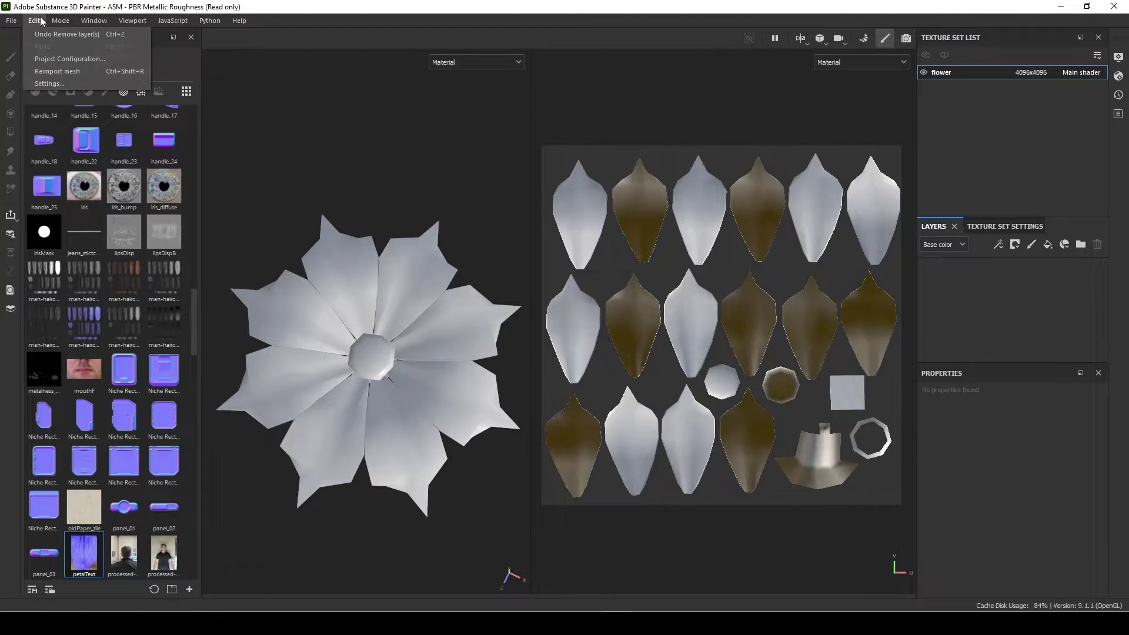
pyautogui.click(65, 58)
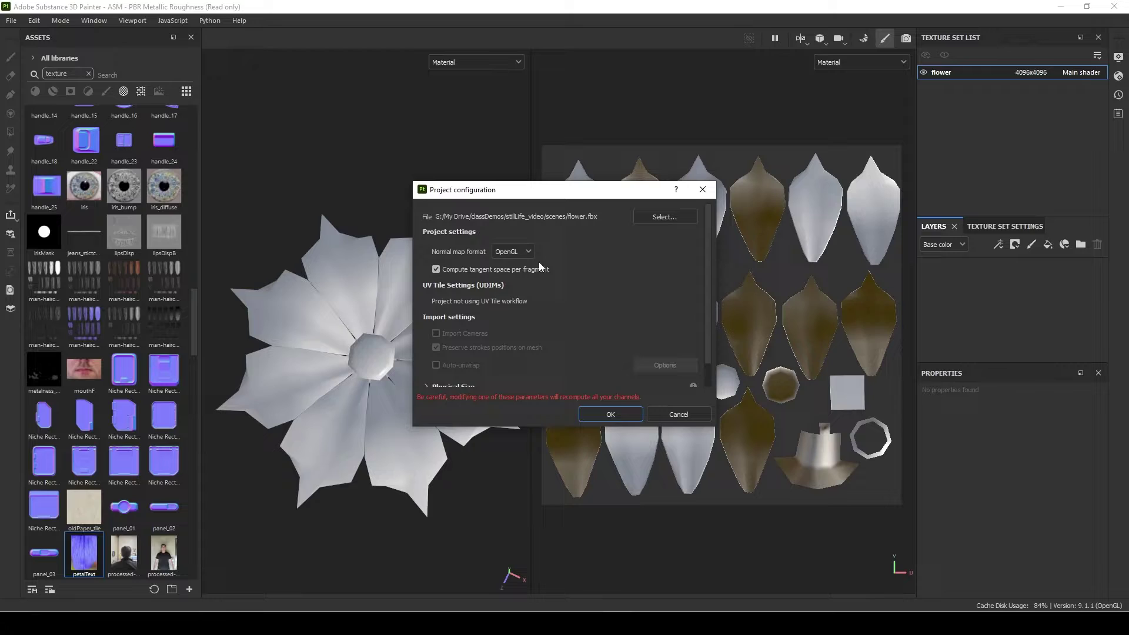
pyautogui.click(665, 217)
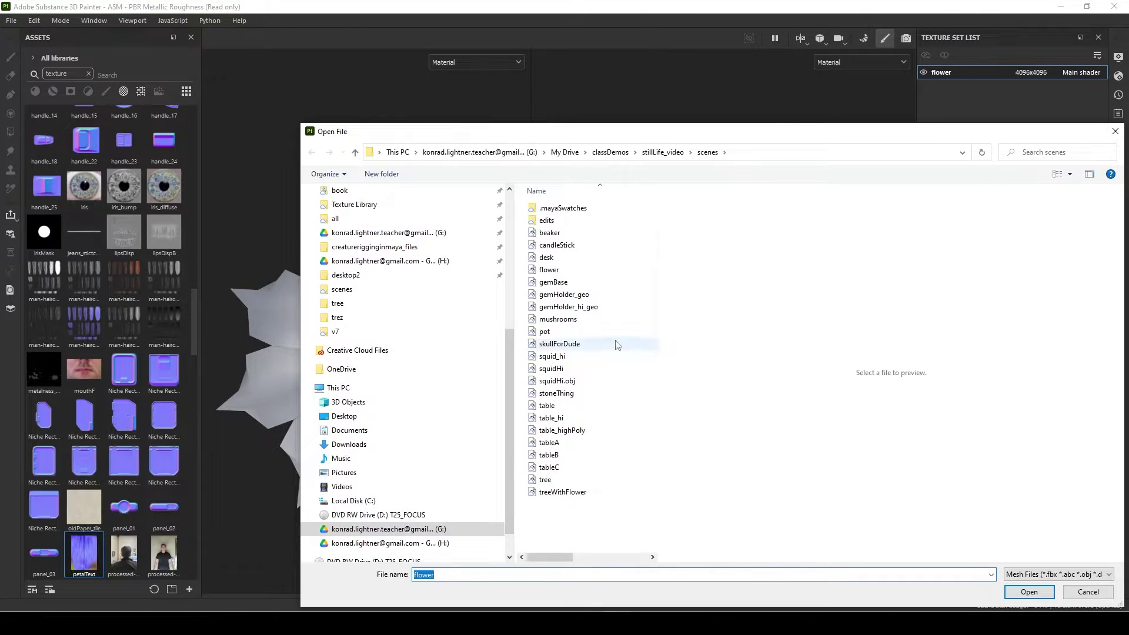
pyautogui.click(570, 270)
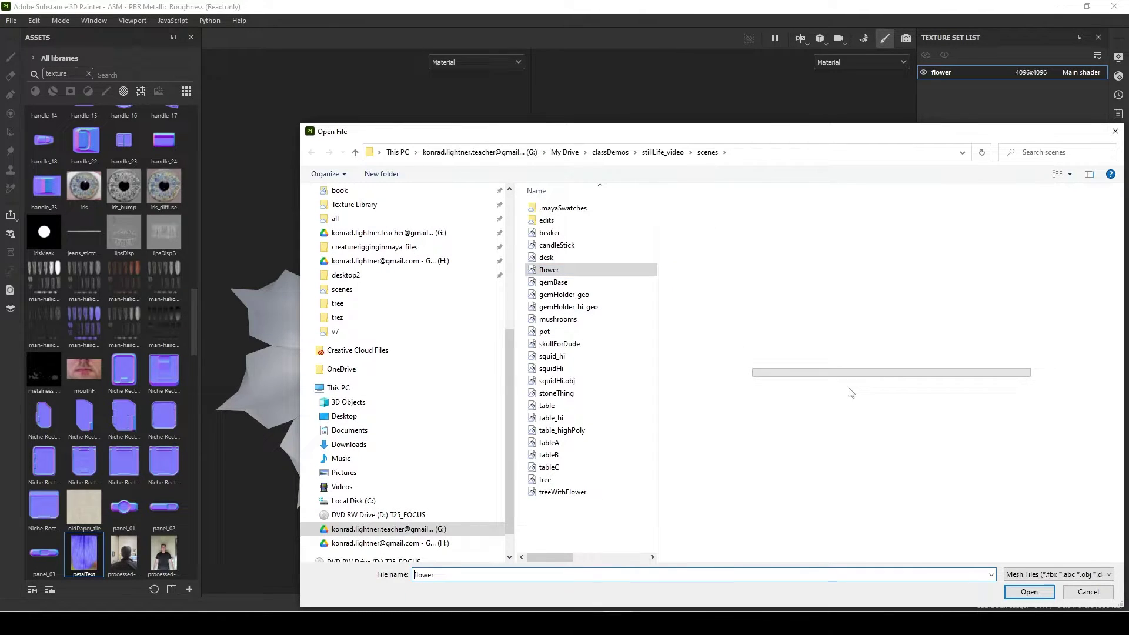
pyautogui.click(1030, 592)
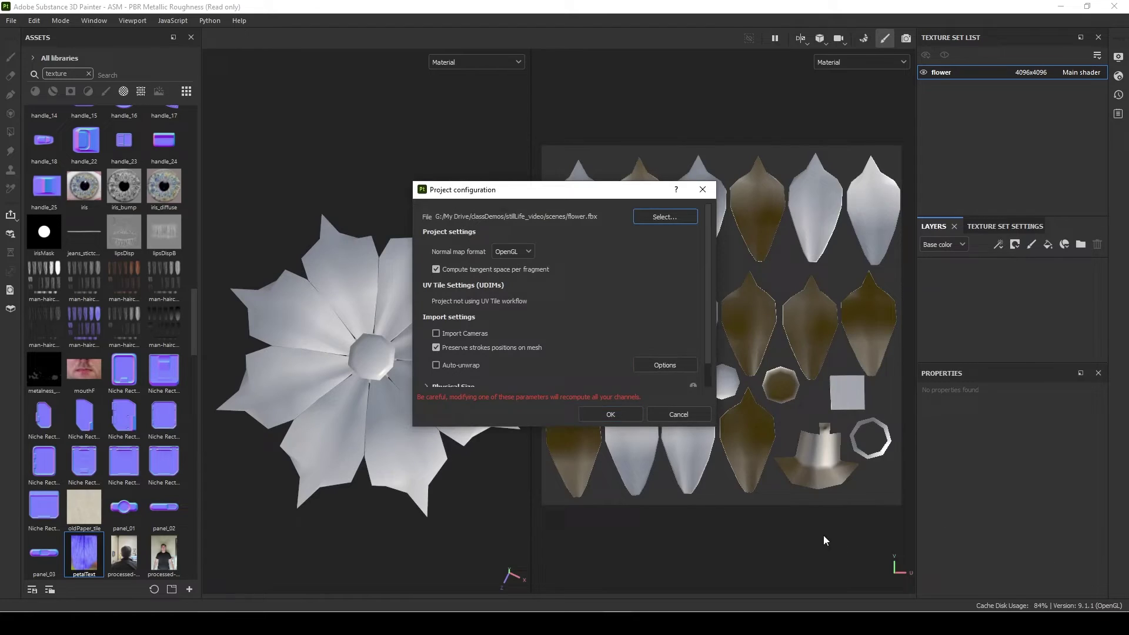
pyautogui.click(489, 348)
pyautogui.click(610, 414)
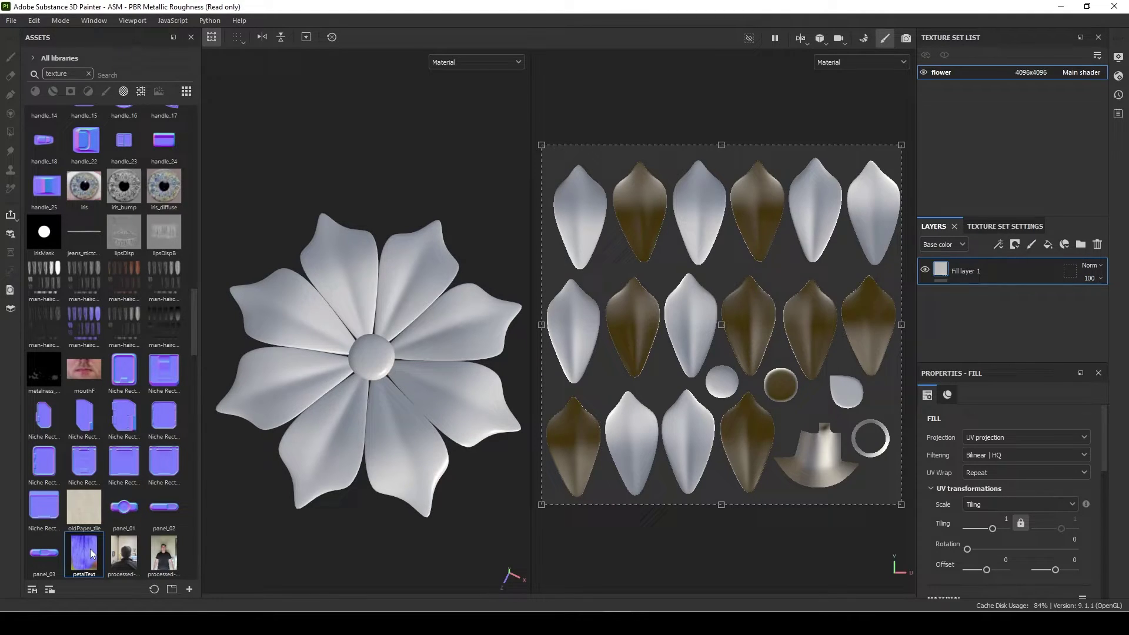
# Apply the petalText texture as a base color warp projection on one petal and slide it towards the petal's middle.
pyautogui.moveTo(88, 552); pyautogui.dragTo(404, 445)
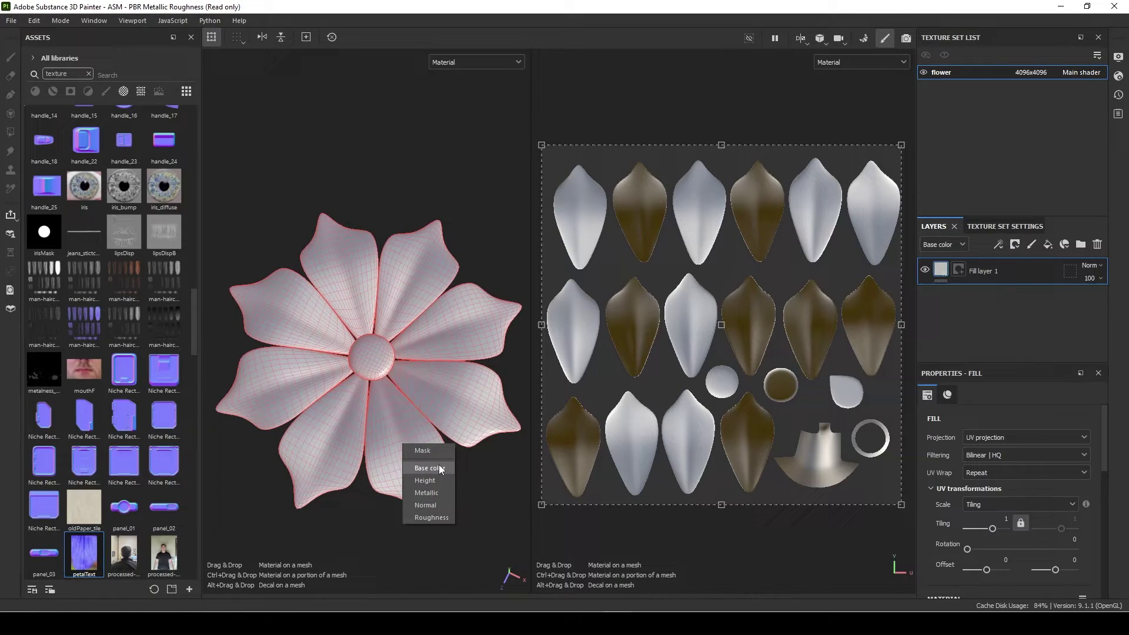
pyautogui.click(438, 466)
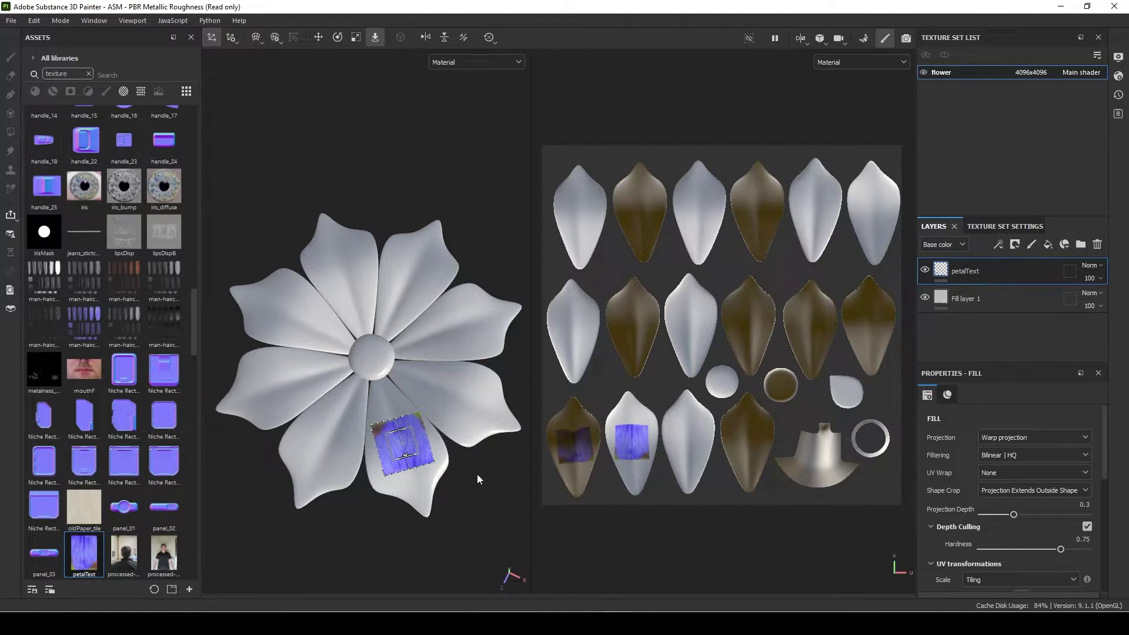
pyautogui.keyDown('alt'); pyautogui.moveTo(413, 533); pyautogui.dragTo(400, 436); pyautogui.keyUp('alt')
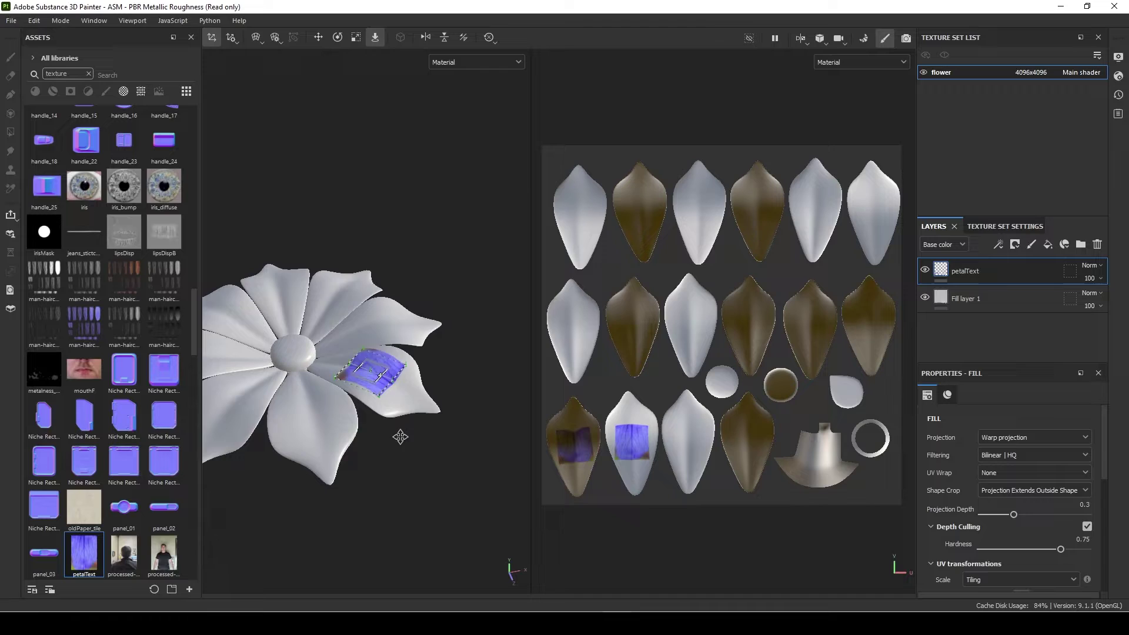
pyautogui.keyDown('alt'); pyautogui.moveTo(401, 437); pyautogui.dragTo(397, 429, button='middle'); pyautogui.keyUp('alt')
pyautogui.keyDown('alt'); pyautogui.moveTo(397, 429); pyautogui.dragTo(470, 429, button='right'); pyautogui.keyUp('alt')
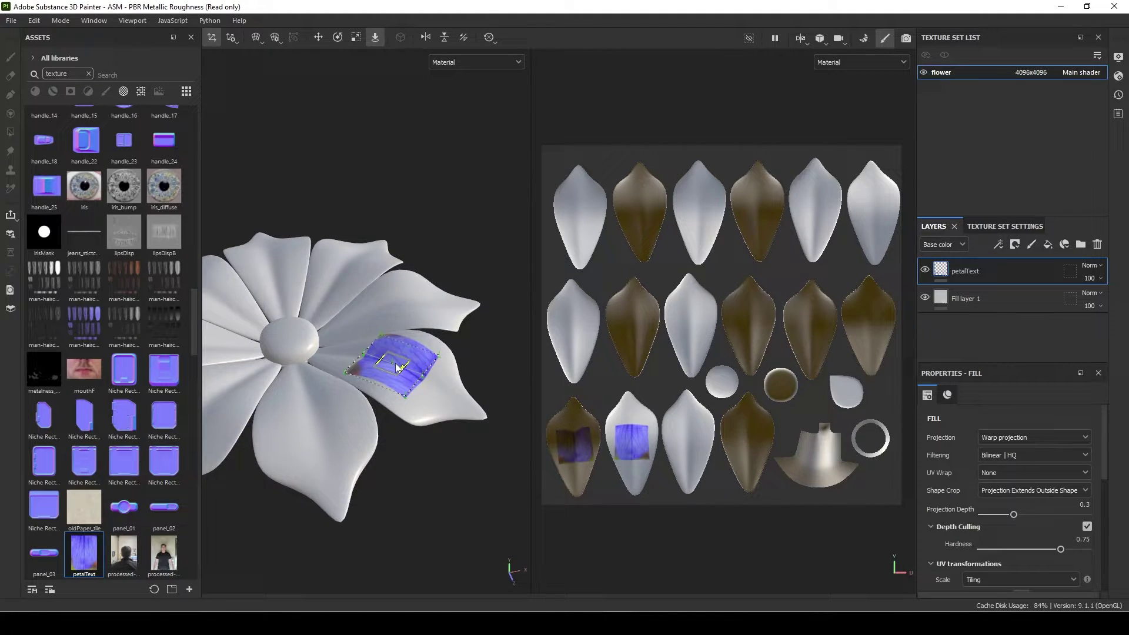
pyautogui.moveTo(398, 368); pyautogui.dragTo(414, 382)
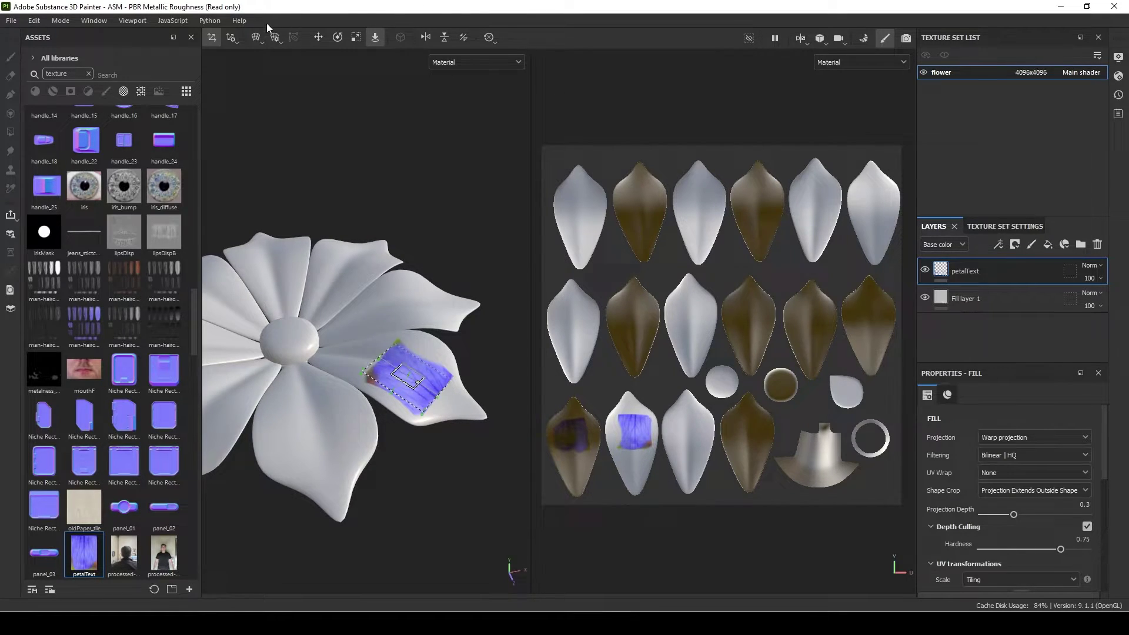
# Scale up the petalText projection uniformly until it spans the petal's full width and reaches its tip.
pyautogui.press('w')
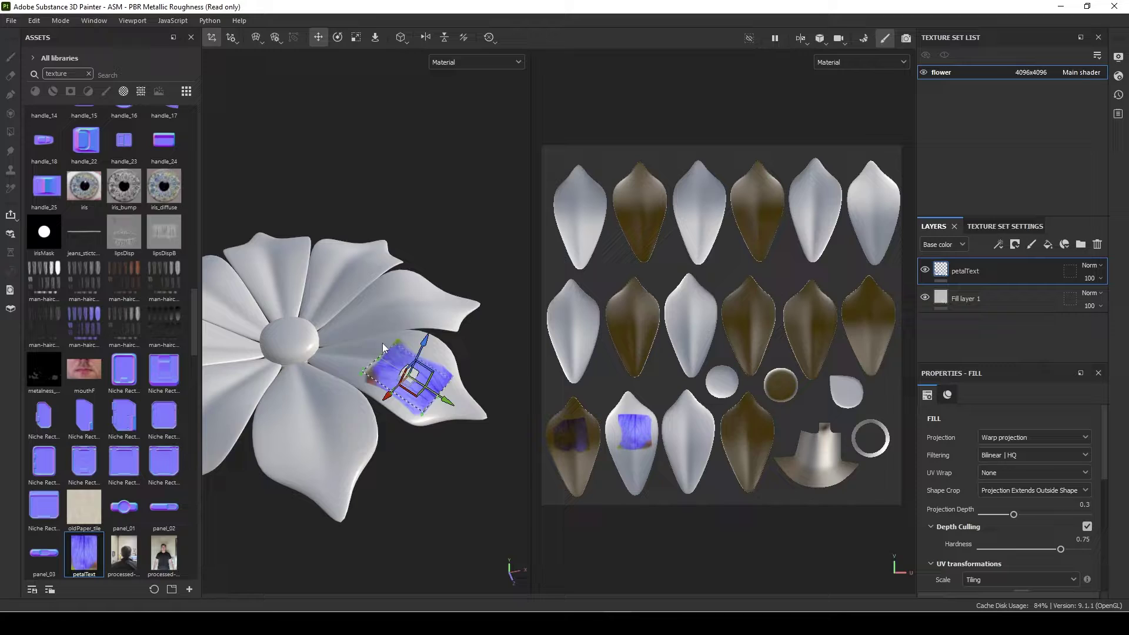
pyautogui.press('r')
pyautogui.press('w')
pyautogui.press('r')
pyautogui.press('w')
pyautogui.press('e')
pyautogui.press('r')
pyautogui.moveTo(408, 370)
pyautogui.mouseDown()
pyautogui.moveTo(570, 415)
pyautogui.moveTo(493, 437)
pyautogui.moveTo(625, 463)
pyautogui.moveTo(580, 447)
pyautogui.mouseUp()
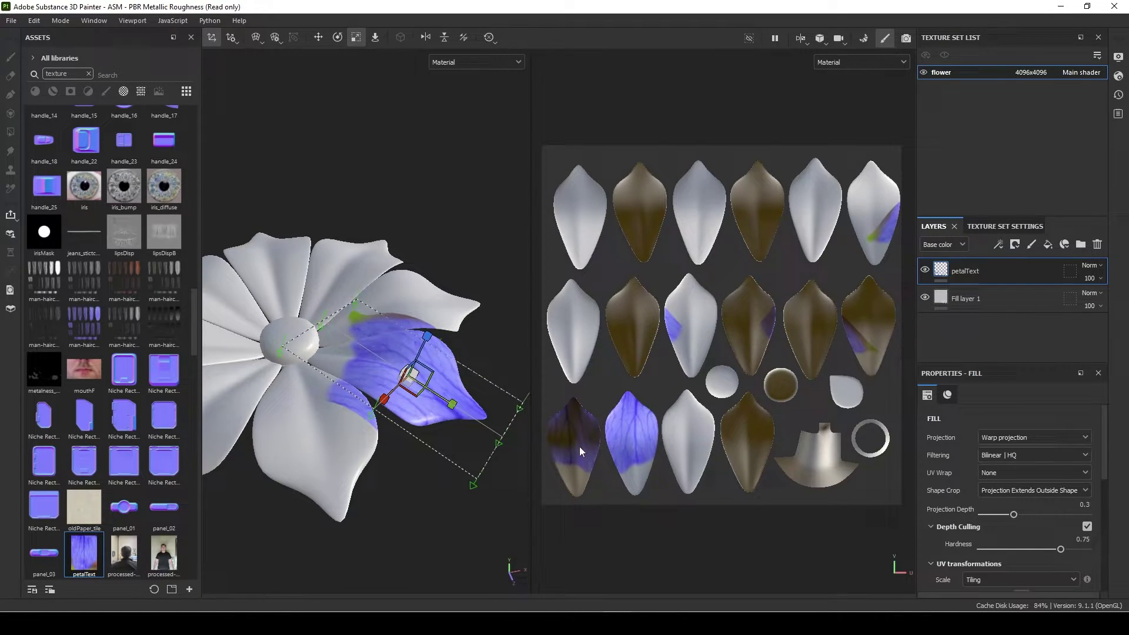
# Rotate the petalText projection so its veins run along the petal's length from the flower center to the tip.
pyautogui.press('e')
pyautogui.moveTo(457, 363); pyautogui.dragTo(385, 421)
pyautogui.press('w')
pyautogui.press('e')
pyautogui.moveTo(318, 482); pyautogui.dragTo(379, 330)
pyautogui.press('w')
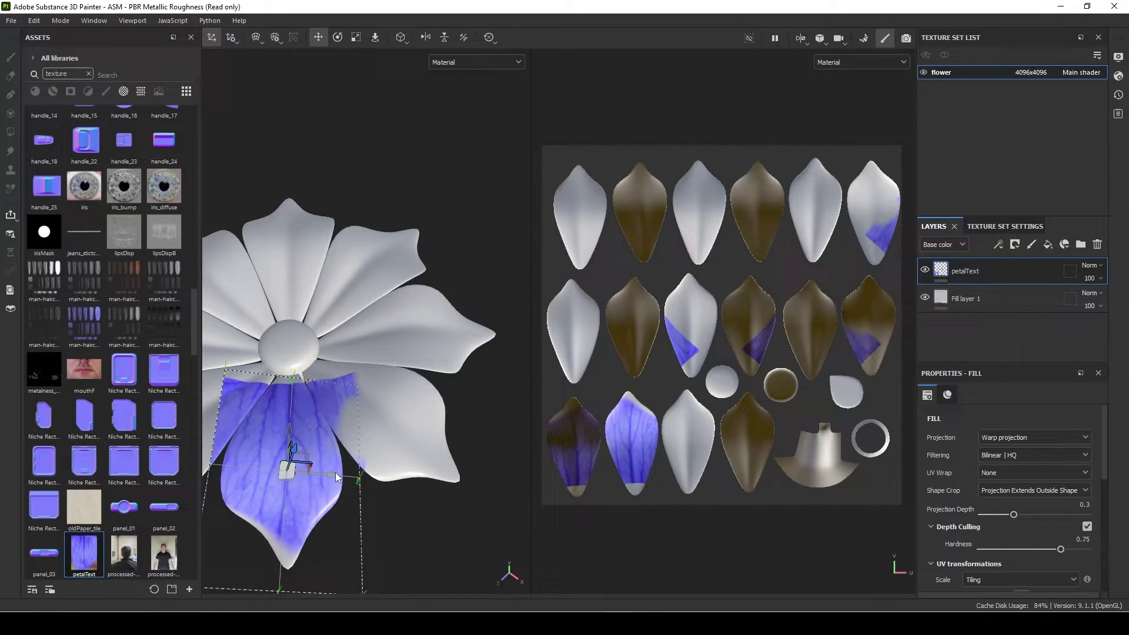
pyautogui.press('e')
pyautogui.moveTo(313, 448); pyautogui.dragTo(307, 448)
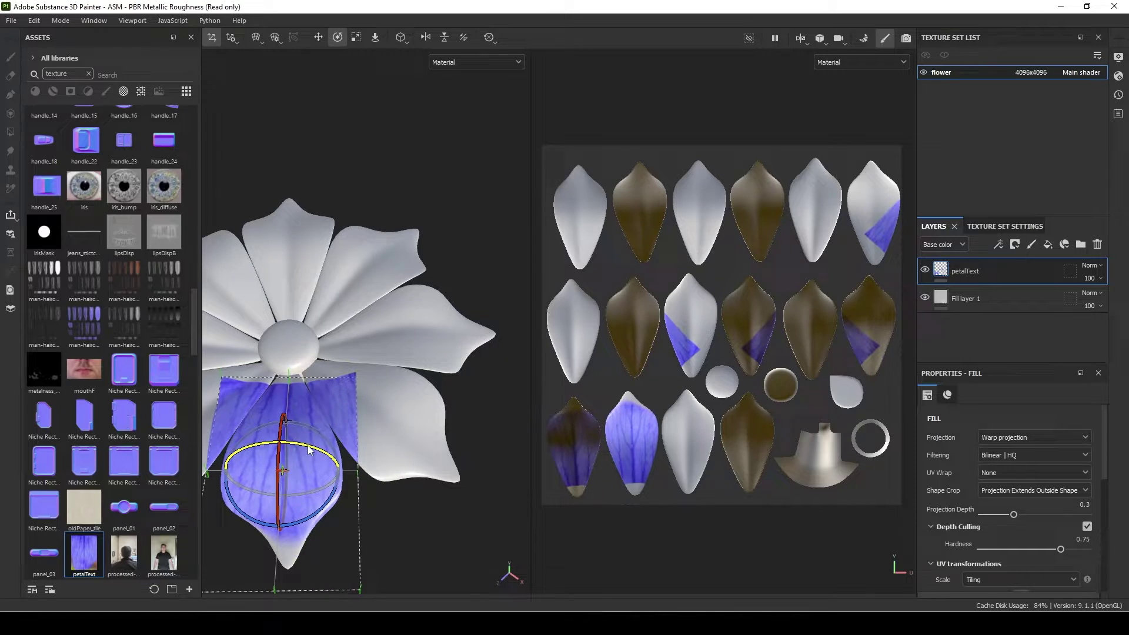
pyautogui.moveTo(299, 526); pyautogui.dragTo(317, 517)
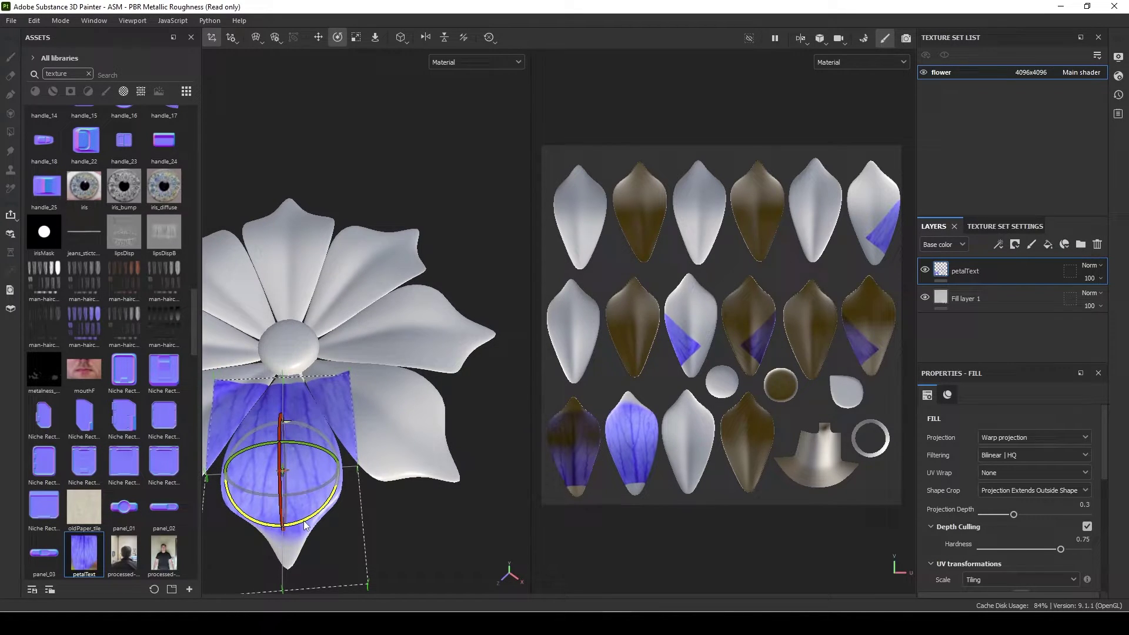
# Tilt the projection to cover the petal's tip, shift it slightly sideways, and stretch it lengthwise towards the flower center.
pyautogui.keyDown('alt'); pyautogui.moveTo(370, 400); pyautogui.dragTo(447, 365); pyautogui.keyUp('alt')
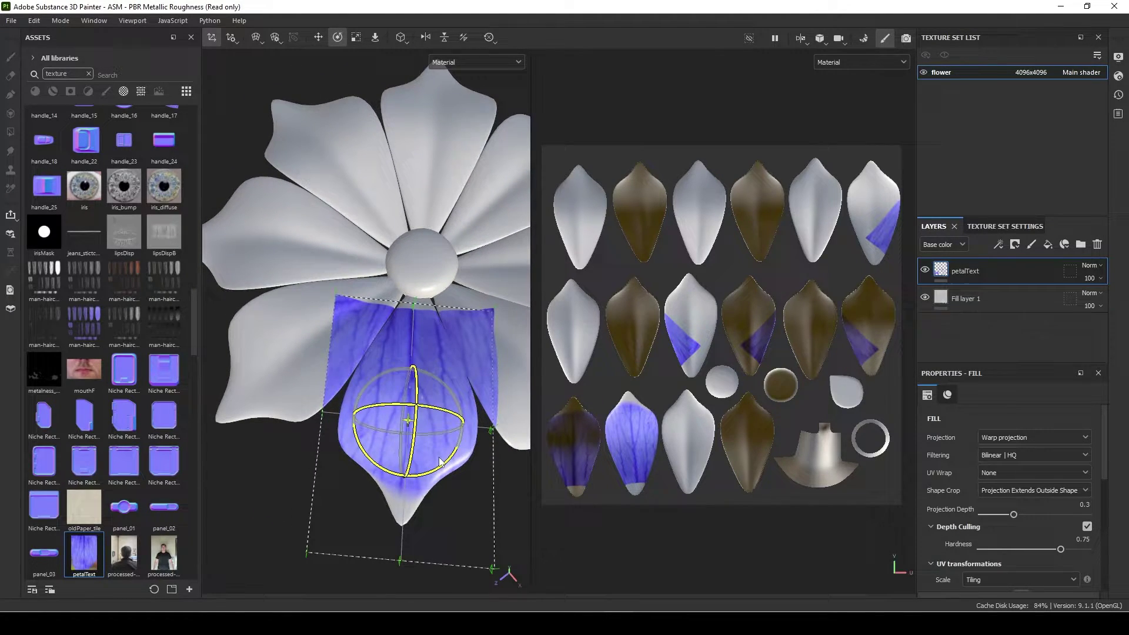
pyautogui.moveTo(463, 457)
pyautogui.mouseDown()
pyautogui.moveTo(434, 474)
pyautogui.moveTo(442, 466)
pyautogui.mouseUp()
pyautogui.press('w')
pyautogui.moveTo(452, 426); pyautogui.dragTo(460, 423)
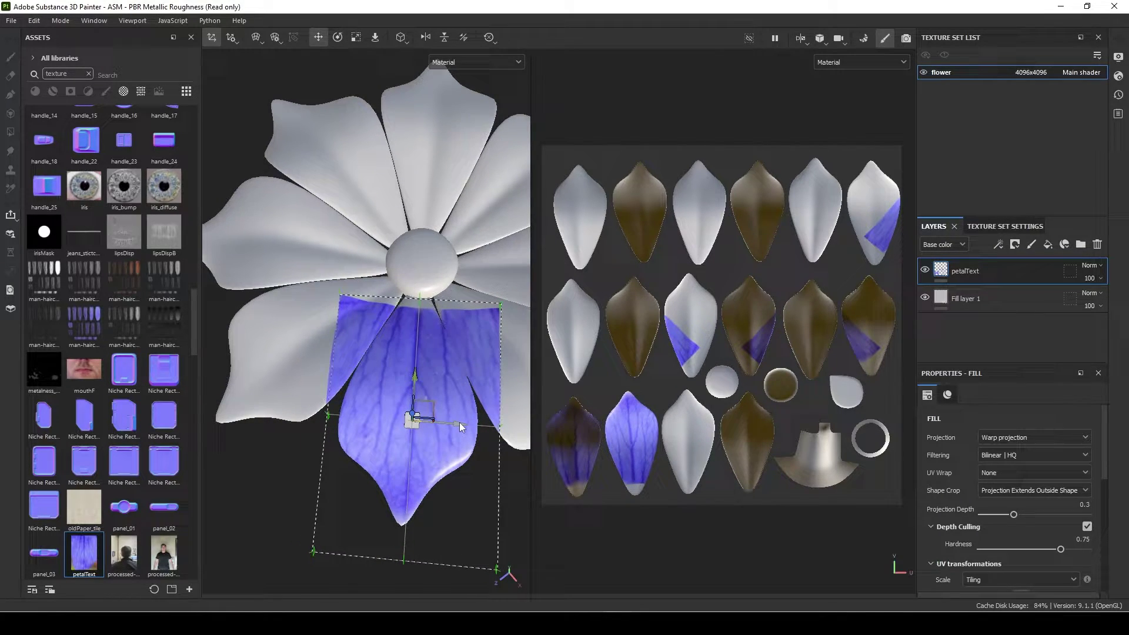
pyautogui.press('r')
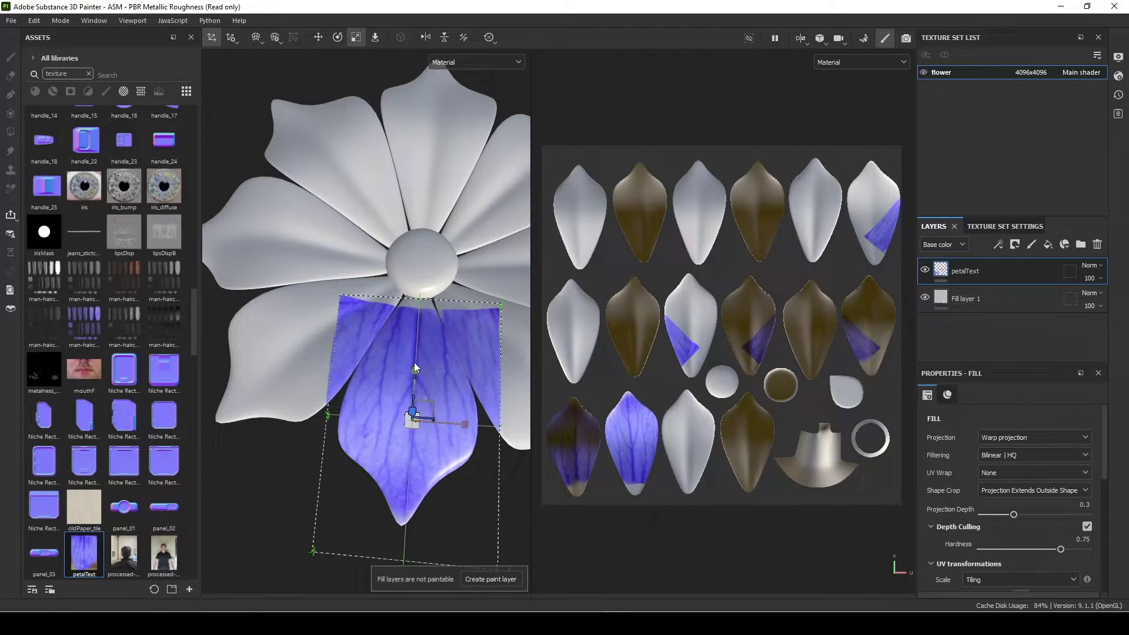
pyautogui.moveTo(415, 371); pyautogui.dragTo(415, 327)
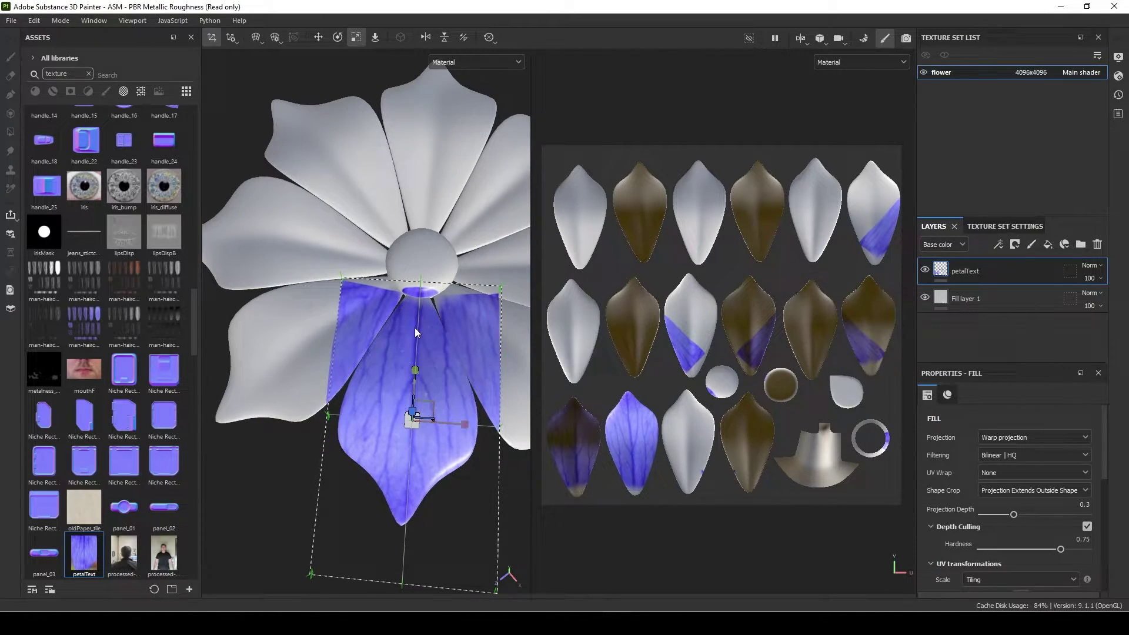
# Switch the petalText warp projection to vertex editing and select the warp points beyond the petal's tip.
pyautogui.keyDown('alt'); pyautogui.moveTo(290, 457); pyautogui.dragTo(296, 39); pyautogui.keyUp('alt')
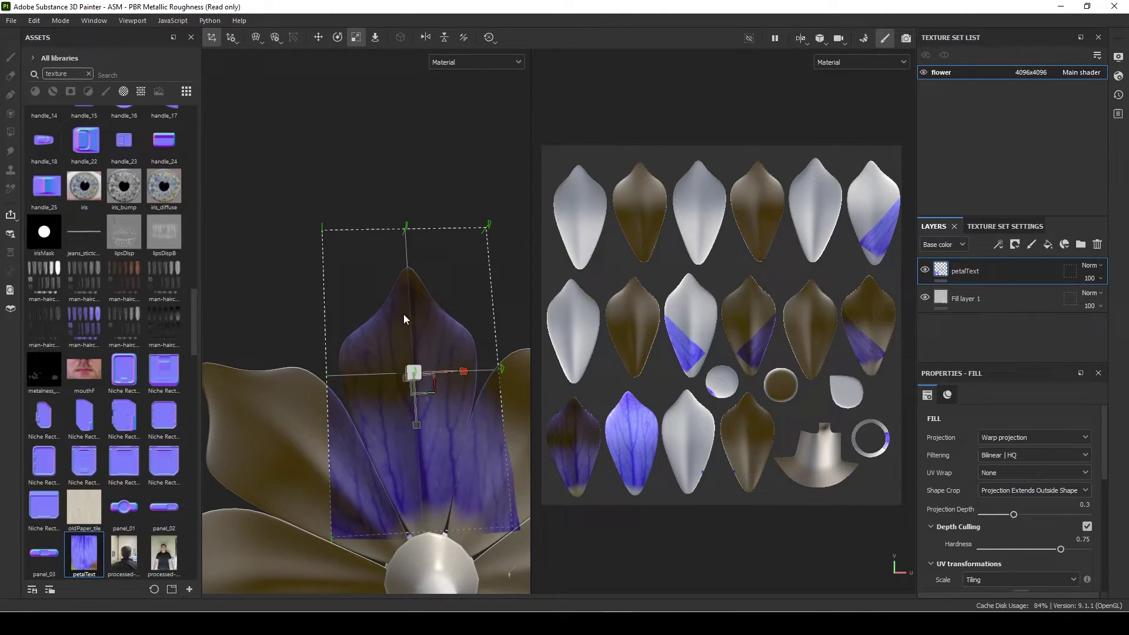
pyautogui.press('w')
pyautogui.moveTo(416, 417); pyautogui.dragTo(300, 358)
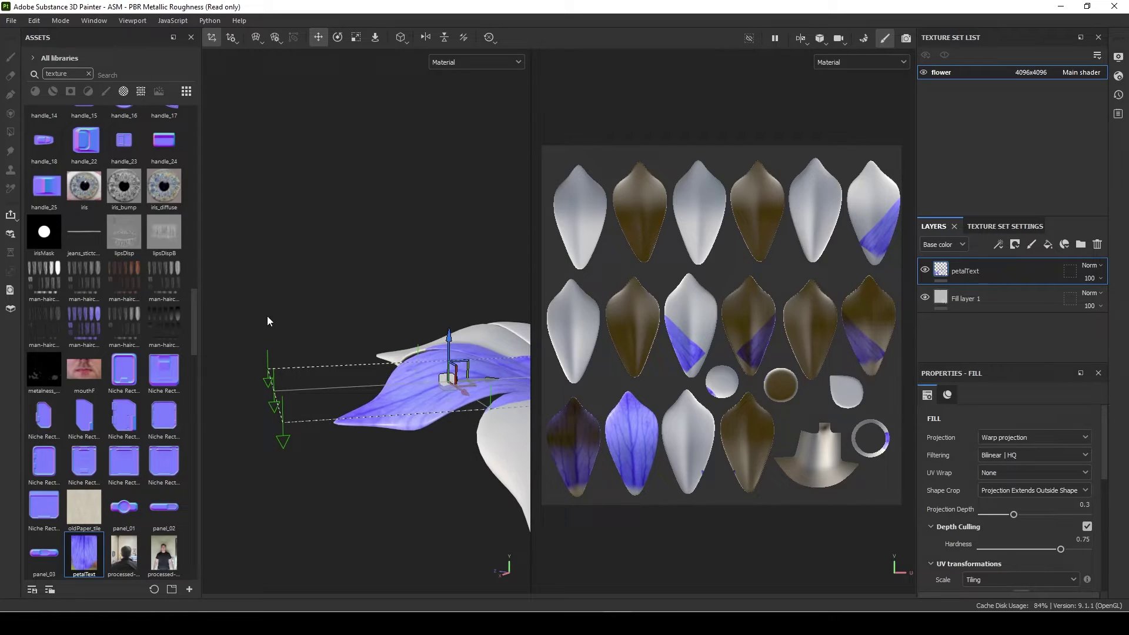
pyautogui.click(256, 38)
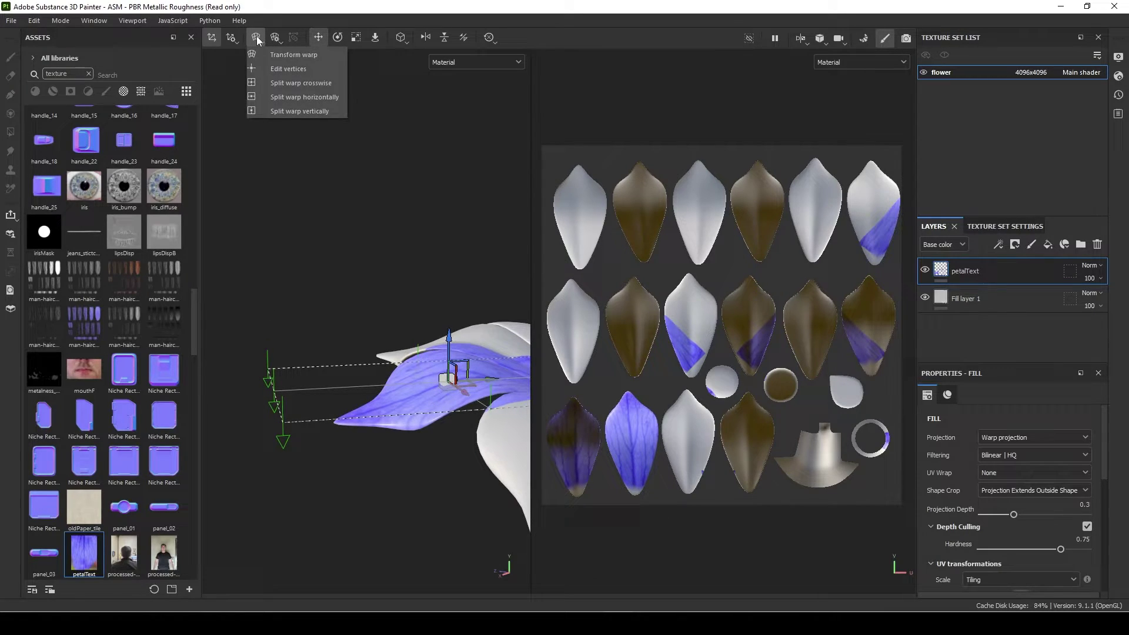
pyautogui.click(294, 69)
pyautogui.moveTo(240, 256); pyautogui.dragTo(327, 510)
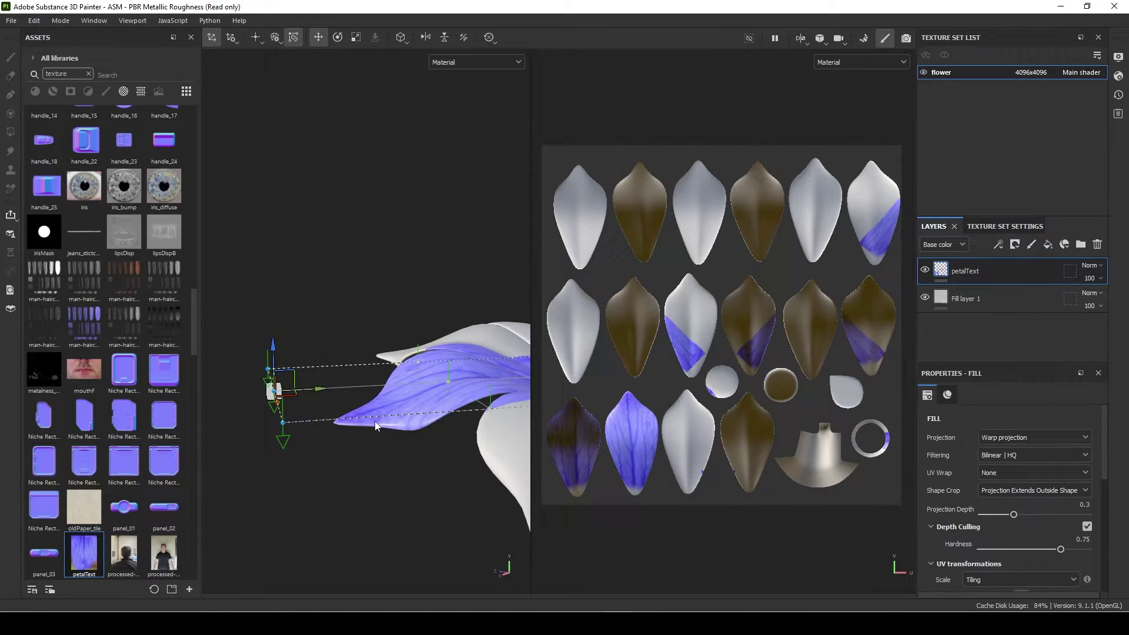
# Pull the warp points beyond the petal's tip inward so the projection ends close to the tip.
pyautogui.moveTo(282, 351); pyautogui.dragTo(373, 445)
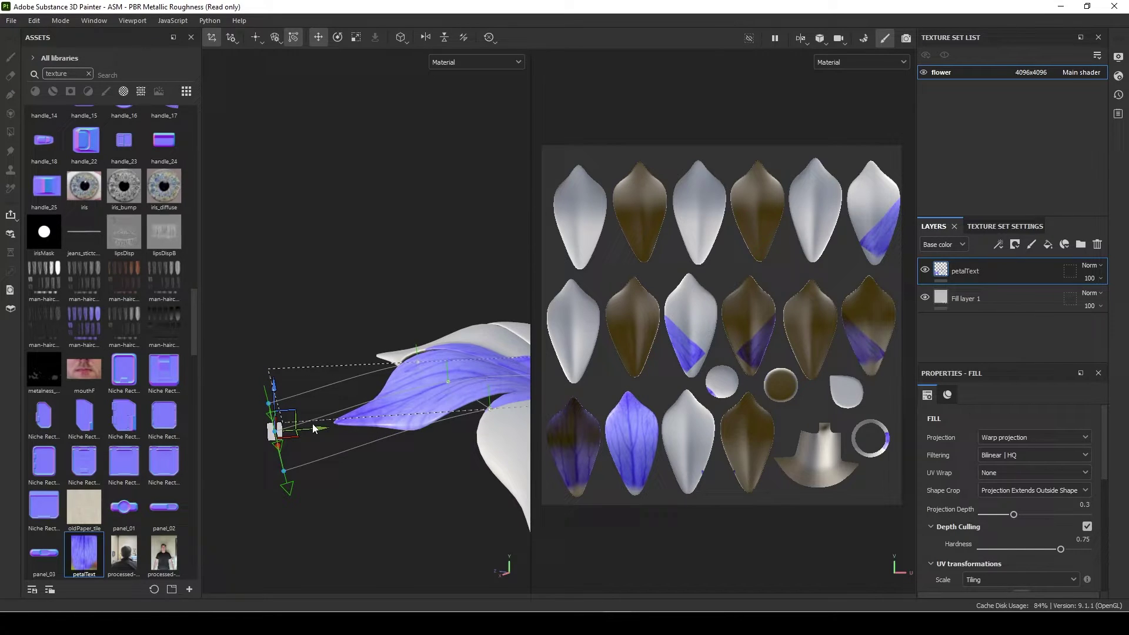
pyautogui.hotkey('ctrl', 'z')
pyautogui.moveTo(235, 299); pyautogui.dragTo(297, 432)
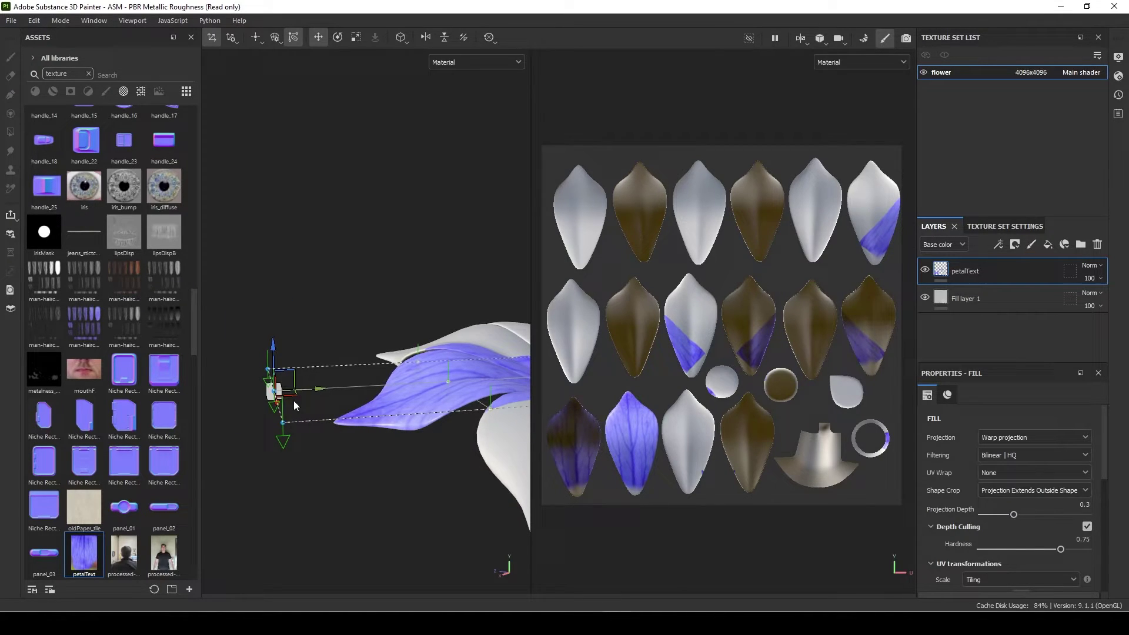
pyautogui.click(352, 381)
pyautogui.moveTo(233, 295); pyautogui.dragTo(296, 436)
pyautogui.moveTo(316, 389); pyautogui.dragTo(366, 388)
pyautogui.moveTo(323, 341); pyautogui.dragTo(419, 494)
# Select the warp points at the petal's base and shift them vertically along the flower's stem axis.
pyautogui.moveTo(401, 408)
pyautogui.keyDown('alt'); pyautogui.mouseDown()
pyautogui.moveTo(353, 396)
pyautogui.moveTo(347, 162)
pyautogui.moveTo(371, 399)
pyautogui.moveTo(411, 417)
pyautogui.mouseUp(); pyautogui.keyUp('alt')
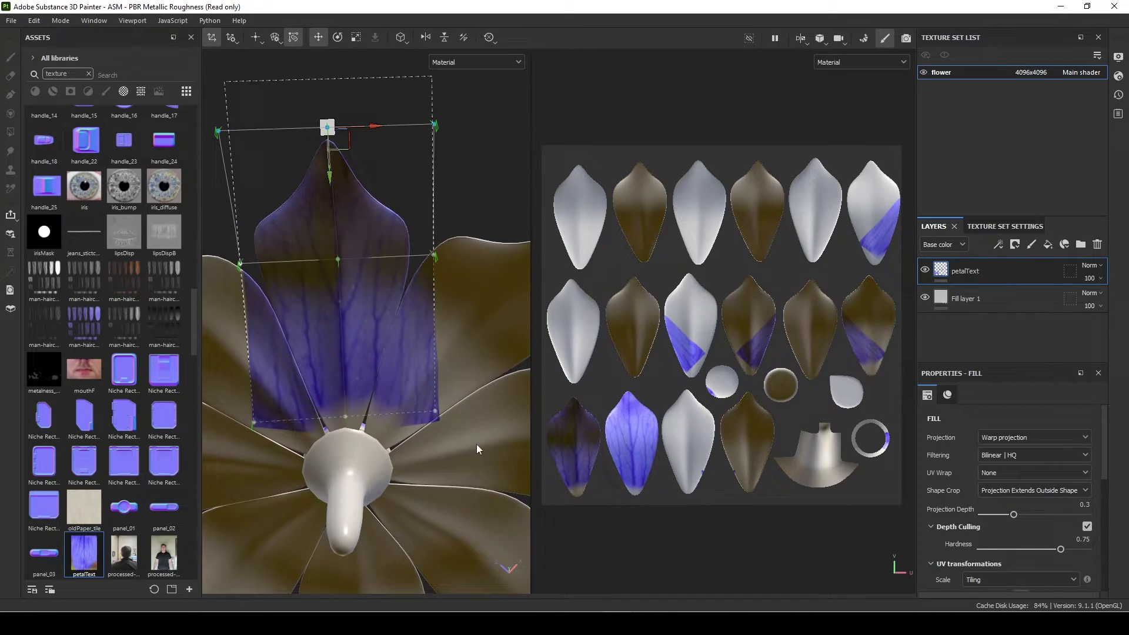
pyautogui.moveTo(480, 457); pyautogui.dragTo(209, 344)
pyautogui.keyDown('alt'); pyautogui.moveTo(348, 409); pyautogui.dragTo(301, 356); pyautogui.keyUp('alt')
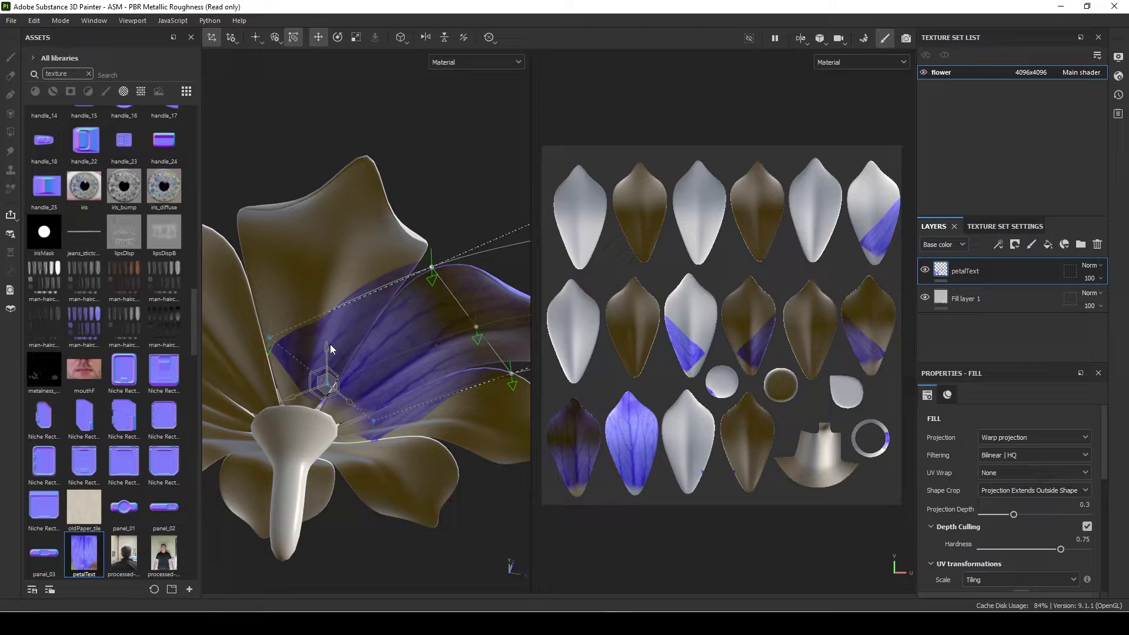
pyautogui.moveTo(326, 347); pyautogui.dragTo(326, 373)
# Nudge the warp's middle point slightly sideways to center the veins on the petal.
pyautogui.keyDown('alt'); pyautogui.moveTo(398, 316); pyautogui.dragTo(382, 462); pyautogui.keyUp('alt')
pyautogui.click(407, 469)
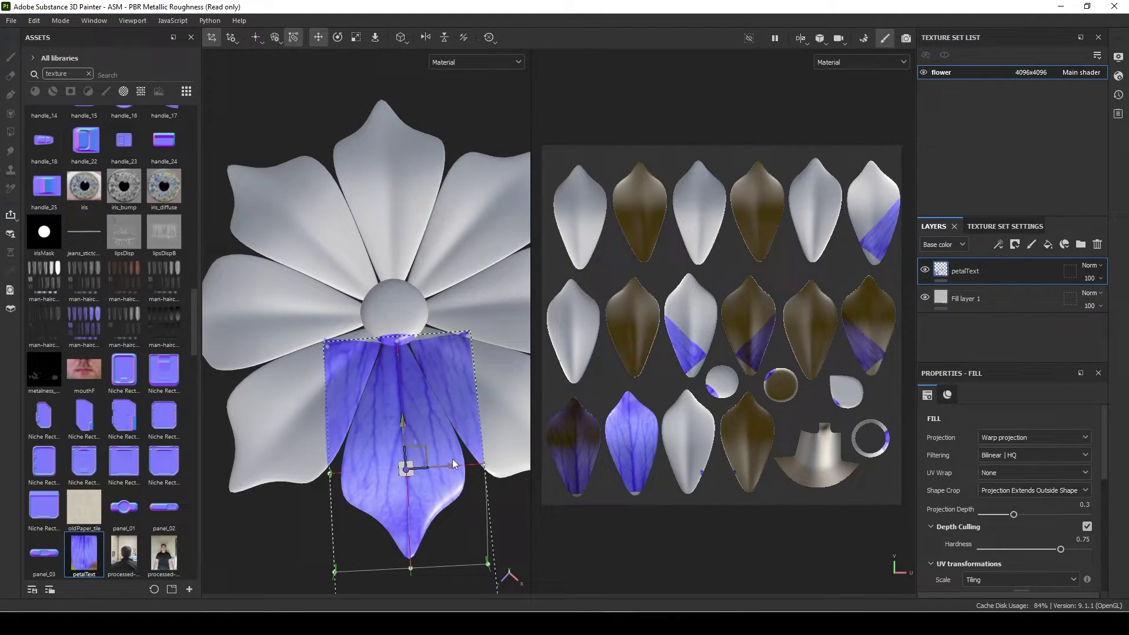
pyautogui.click(452, 462)
pyautogui.click(406, 468)
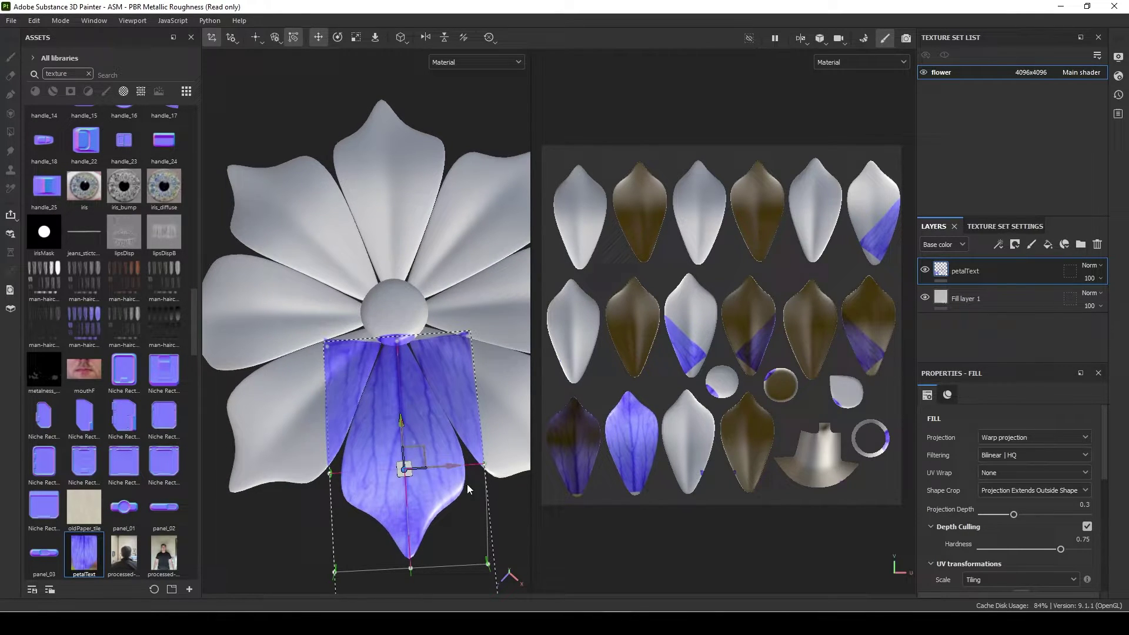
pyautogui.keyDown('alt'); pyautogui.moveTo(487, 558); pyautogui.dragTo(402, 481); pyautogui.keyUp('alt')
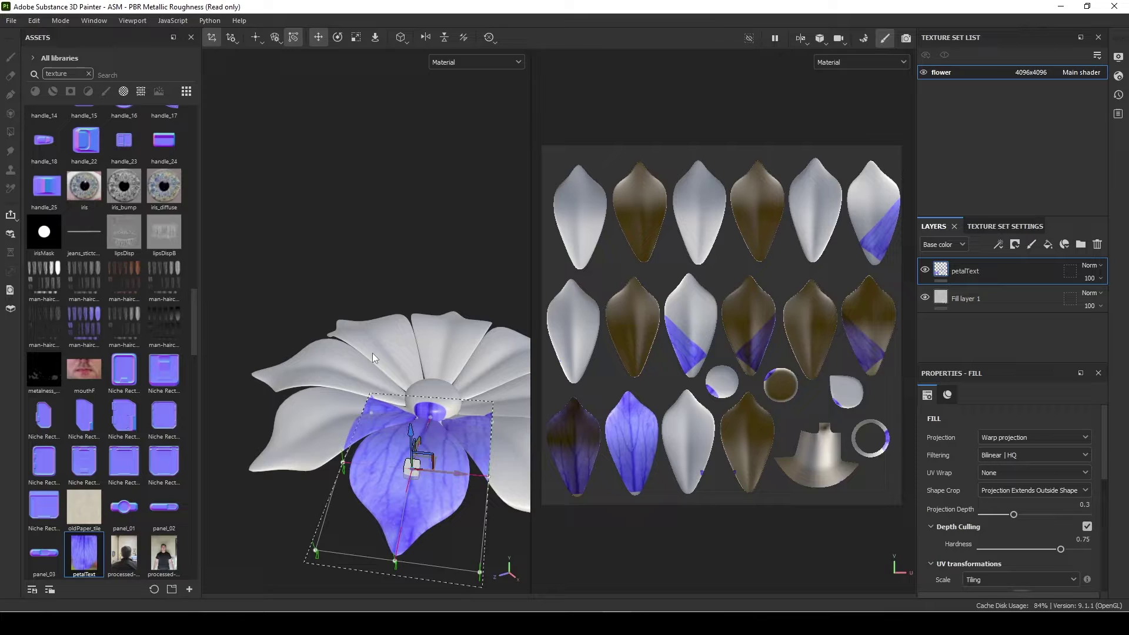
pyautogui.click(274, 43)
pyautogui.keyDown('alt'); pyautogui.moveTo(520, 442); pyautogui.dragTo(556, 471); pyautogui.keyUp('alt')
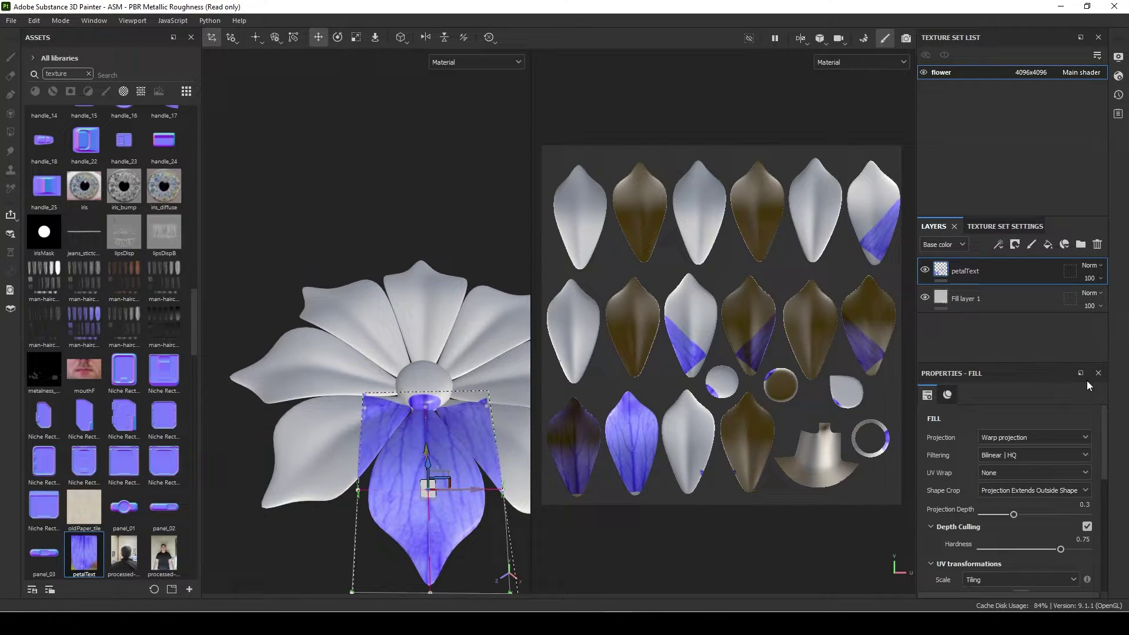
# Add a black mask to the petalText layer and a paint effect to that mask.
pyautogui.rightClick(979, 270)
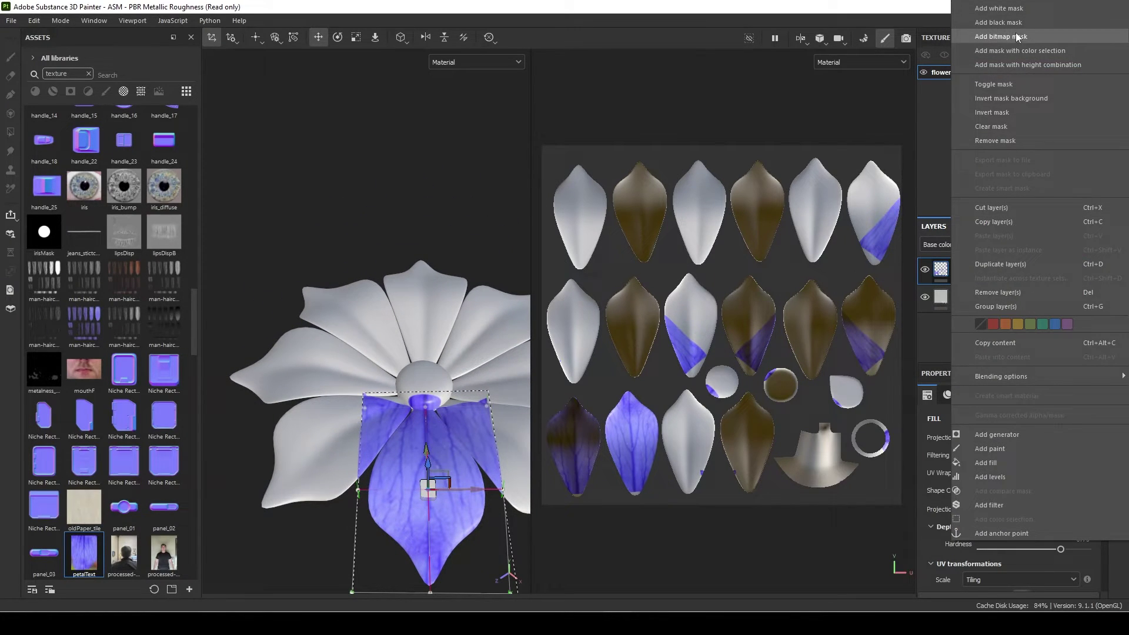
pyautogui.click(999, 22)
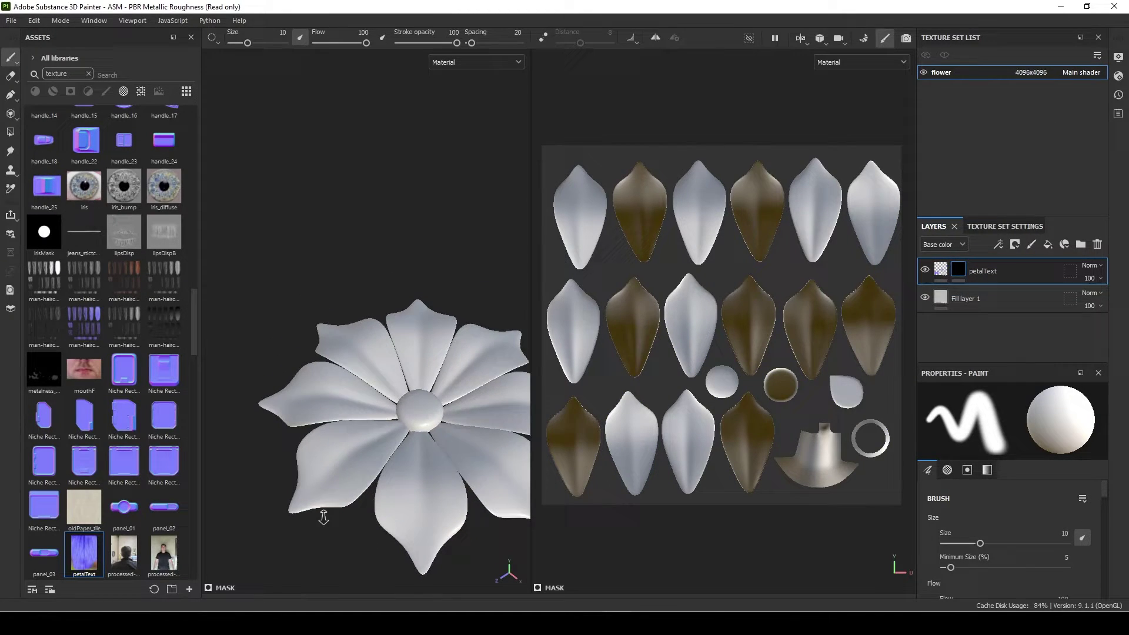
pyautogui.keyDown('alt'); pyautogui.moveTo(323, 517); pyautogui.dragTo(303, 348, button='middle'); pyautogui.keyUp('alt')
pyautogui.keyDown('alt'); pyautogui.moveTo(302, 348); pyautogui.dragTo(378, 394, button='right'); pyautogui.keyUp('alt')
pyautogui.keyDown('alt'); pyautogui.moveTo(378, 393); pyautogui.dragTo(457, 382); pyautogui.keyUp('alt')
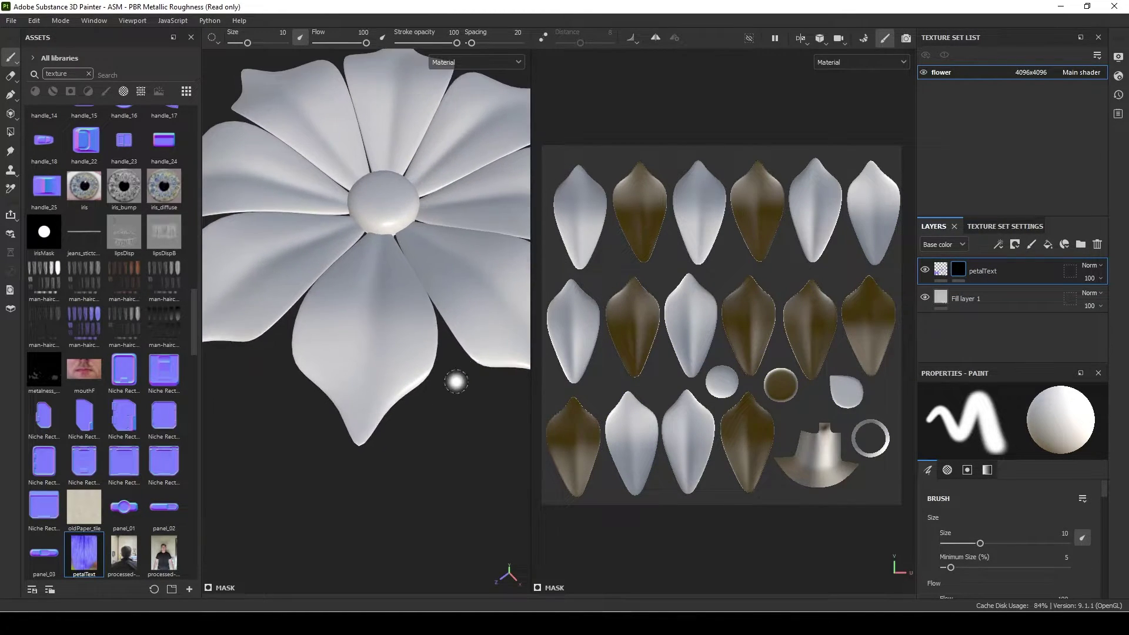
pyautogui.rightClick(958, 270)
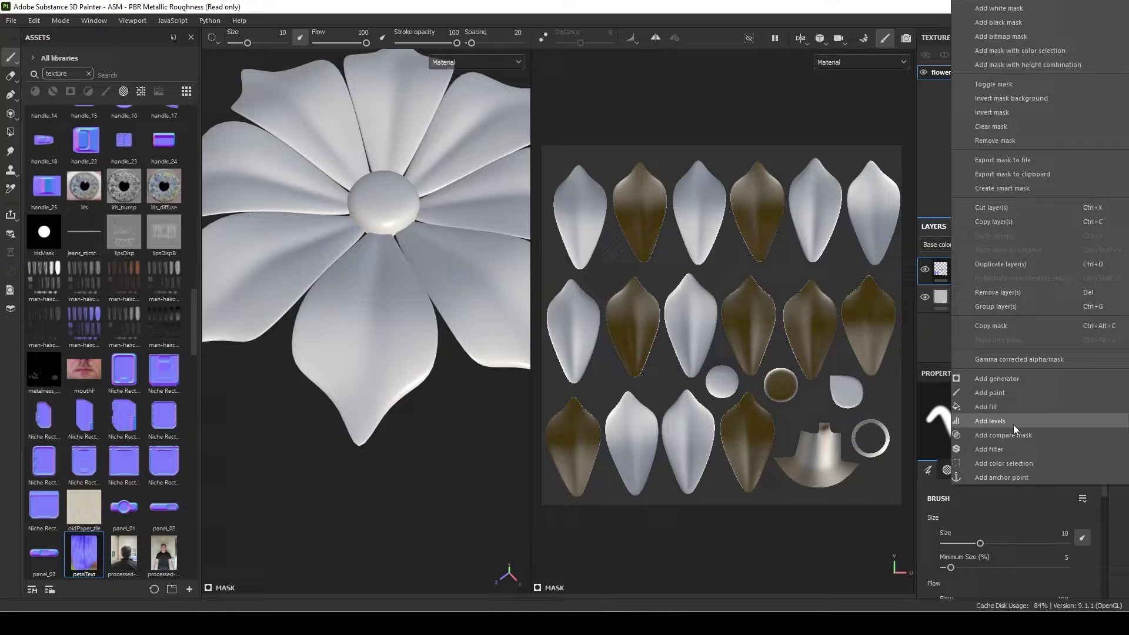
pyautogui.click(1009, 392)
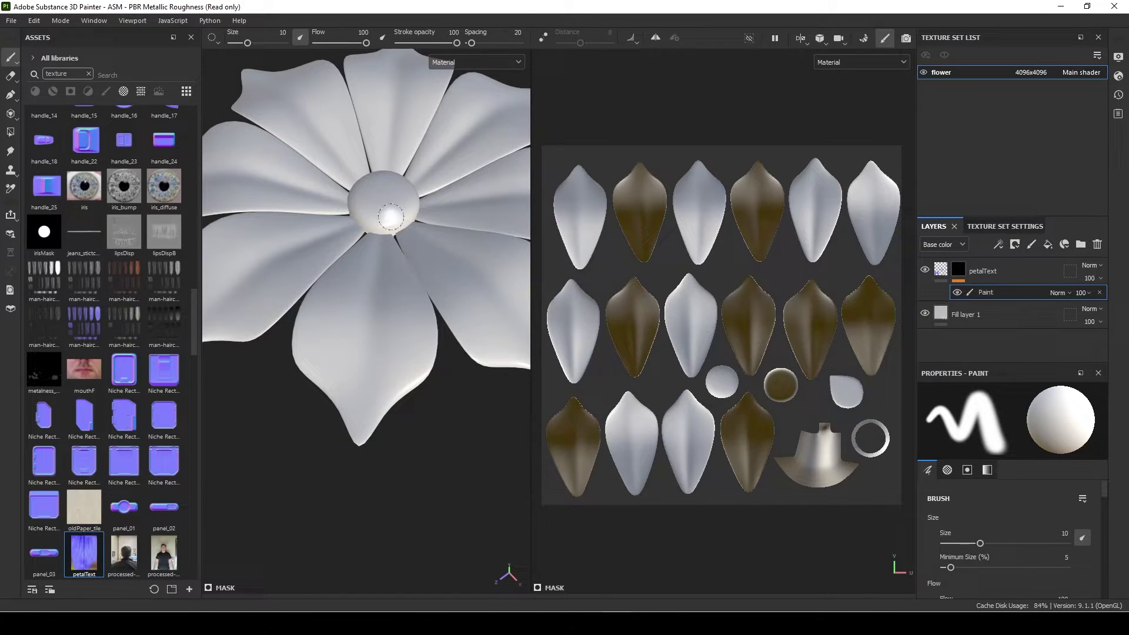
# Reveal only the projected petal in the mask using Polygon Fill in mesh fill mode with value 1.
pyautogui.click(10, 133)
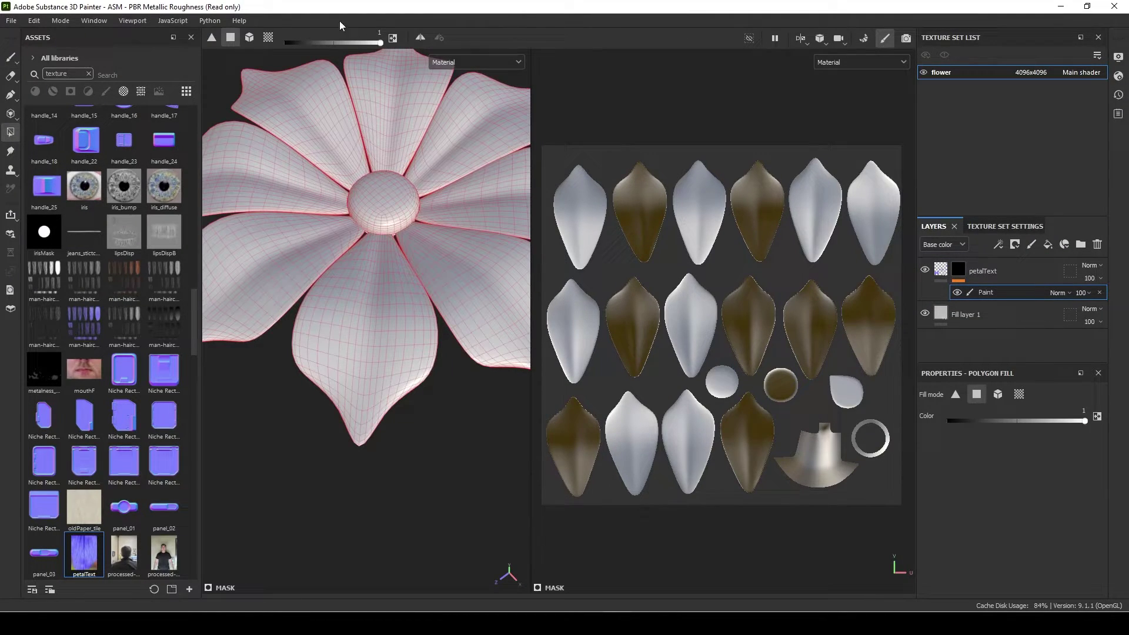
pyautogui.click(247, 38)
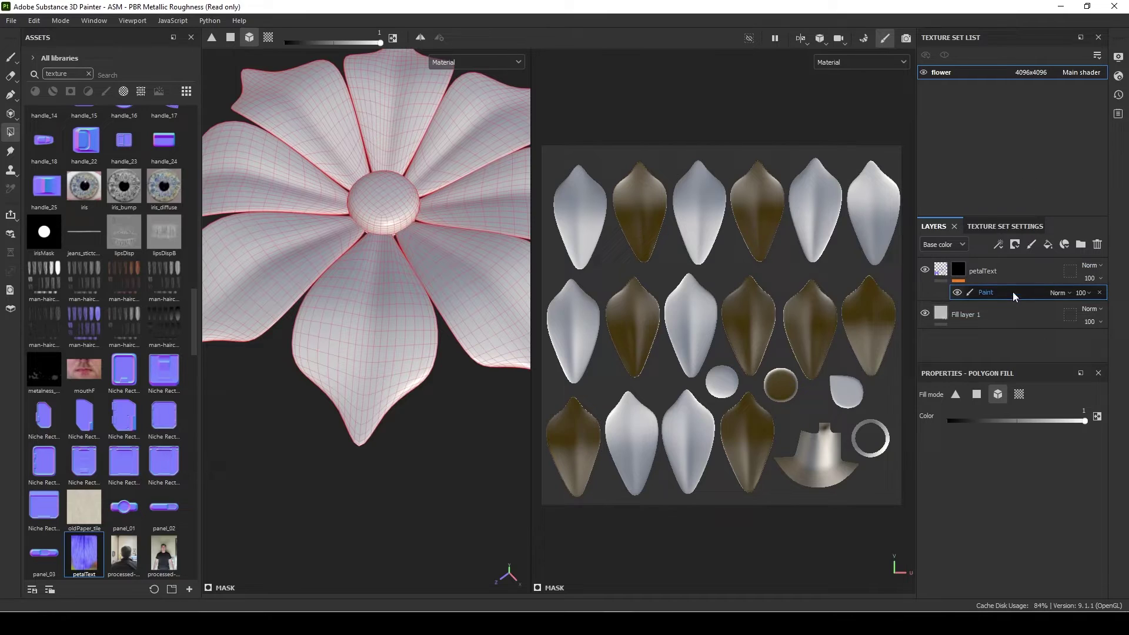
pyautogui.click(378, 333)
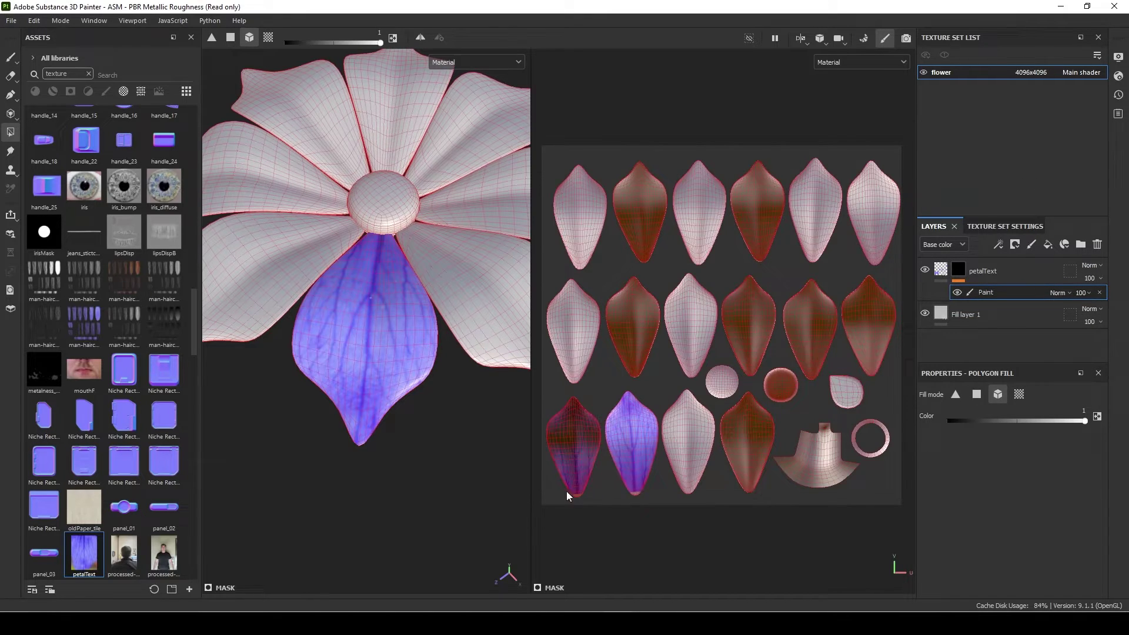
pyautogui.keyDown('alt'); pyautogui.moveTo(474, 471); pyautogui.dragTo(372, 405); pyautogui.keyUp('alt')
pyautogui.keyDown('alt'); pyautogui.moveTo(372, 404); pyautogui.dragTo(433, 483, button='middle'); pyautogui.keyUp('alt')
pyautogui.keyDown('alt'); pyautogui.moveTo(433, 484); pyautogui.dragTo(396, 415); pyautogui.keyUp('alt')
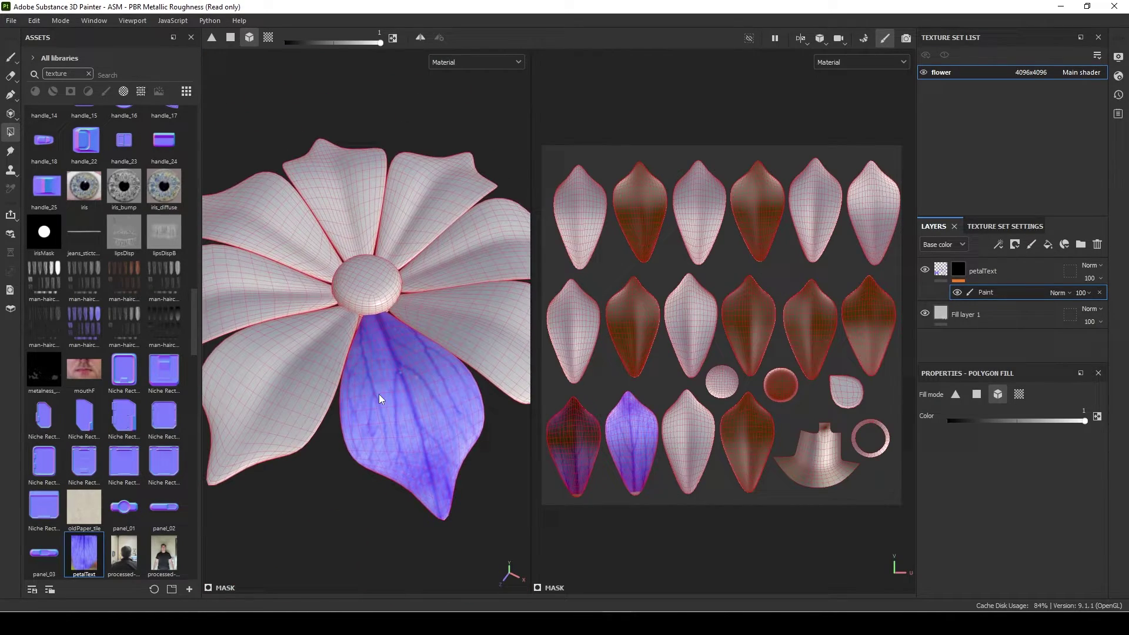
# Rename the petalText layer as petalA and duplicate it.
pyautogui.click(1014, 271)
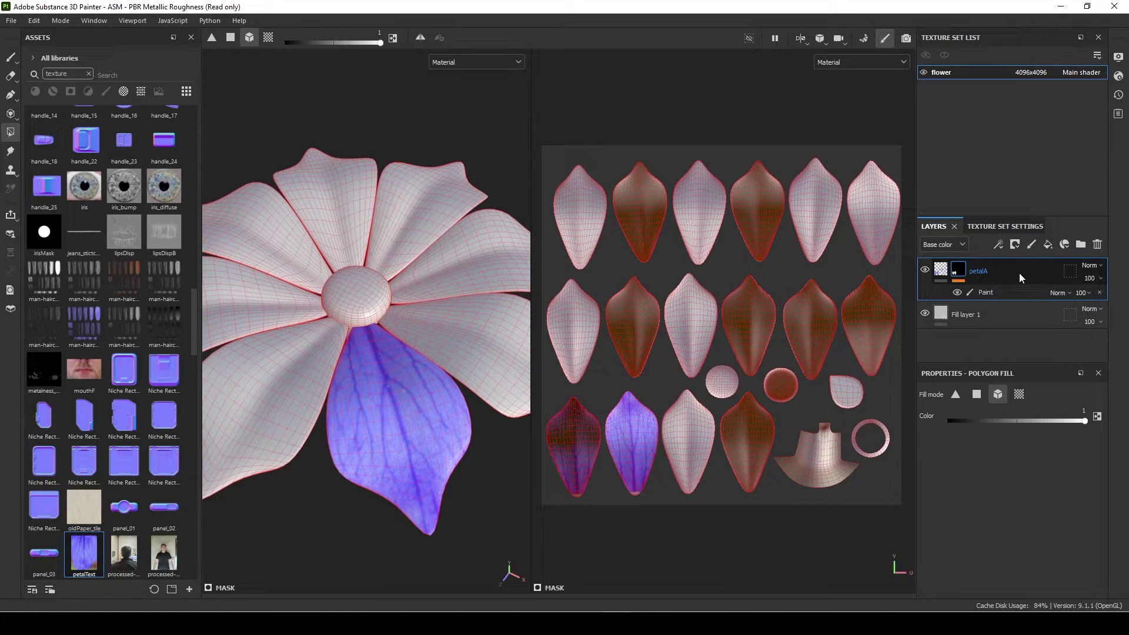
pyautogui.rightClick(1018, 273)
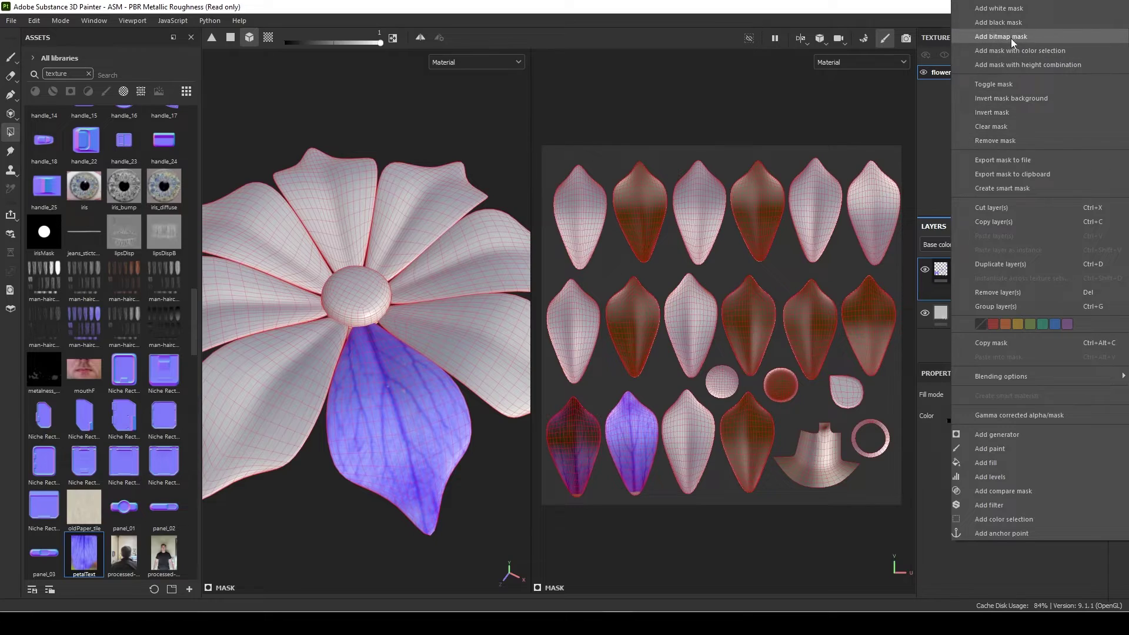
pyautogui.click(1035, 266)
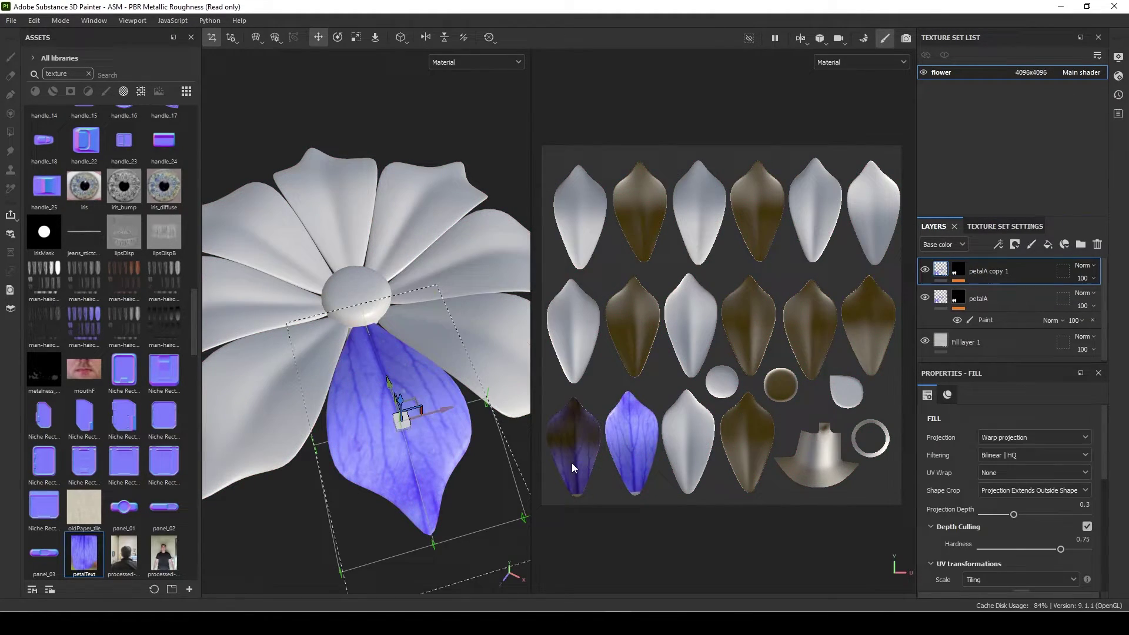
# Delete the paint effect from the mask of petalA copy 1.
pyautogui.keyDown('alt'); pyautogui.moveTo(467, 454); pyautogui.dragTo(478, 443); pyautogui.keyUp('alt')
pyautogui.click(958, 270)
pyautogui.press('4')
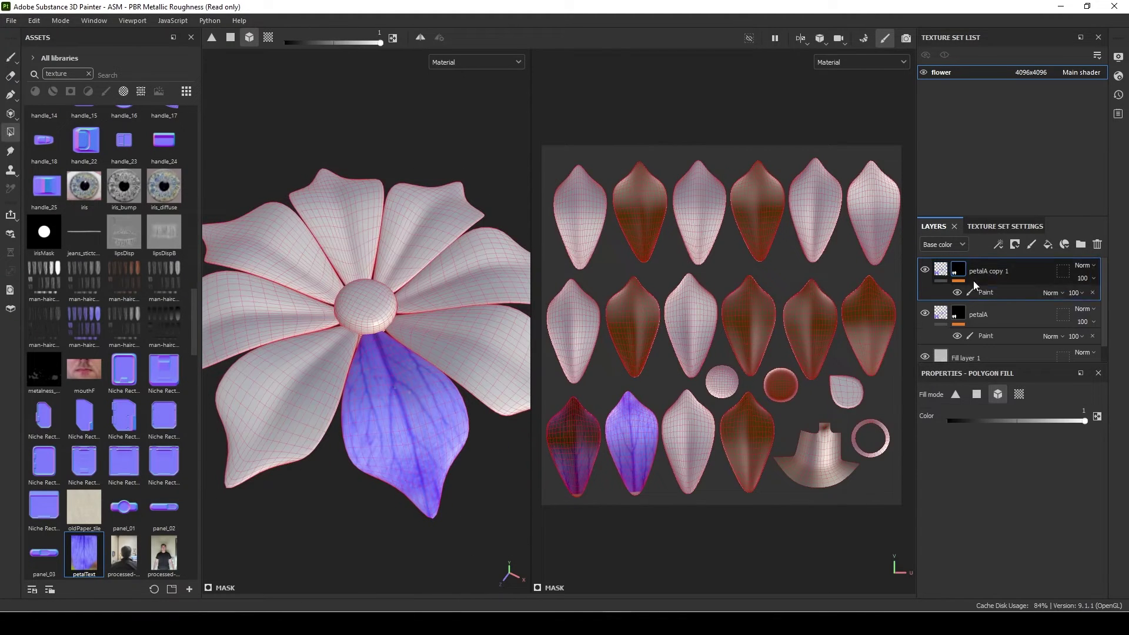
pyautogui.keyDown('alt'); pyautogui.moveTo(314, 520); pyautogui.dragTo(333, 466, button='right'); pyautogui.keyUp('alt')
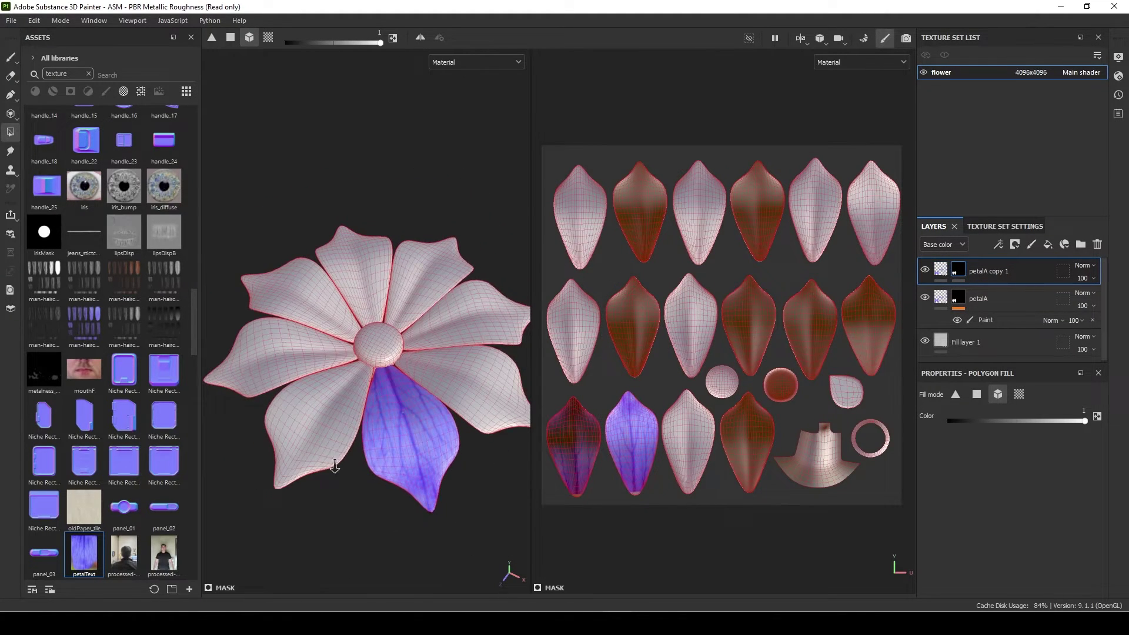
# Try to rotate the projection of petalA copy 1 towards the neighboring petal.
pyautogui.click(941, 271)
pyautogui.keyDown('alt'); pyautogui.moveTo(363, 435); pyautogui.dragTo(391, 412); pyautogui.keyUp('alt')
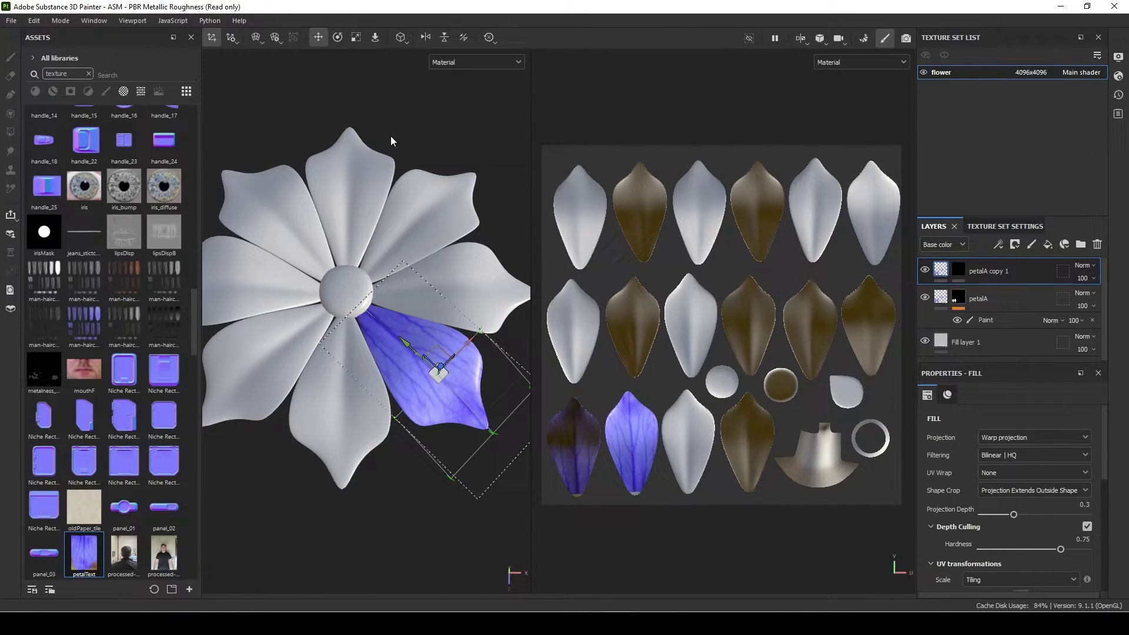
pyautogui.press('e')
pyautogui.moveTo(476, 416); pyautogui.dragTo(504, 422)
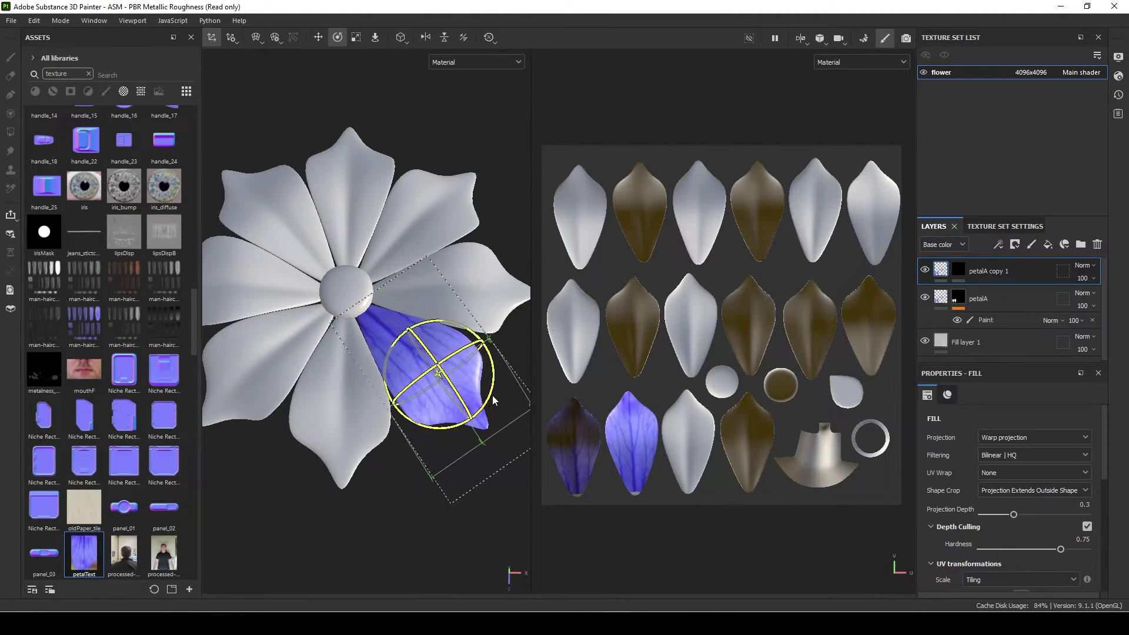
# Remove the mask from petalA copy 1.
pyautogui.click(959, 269)
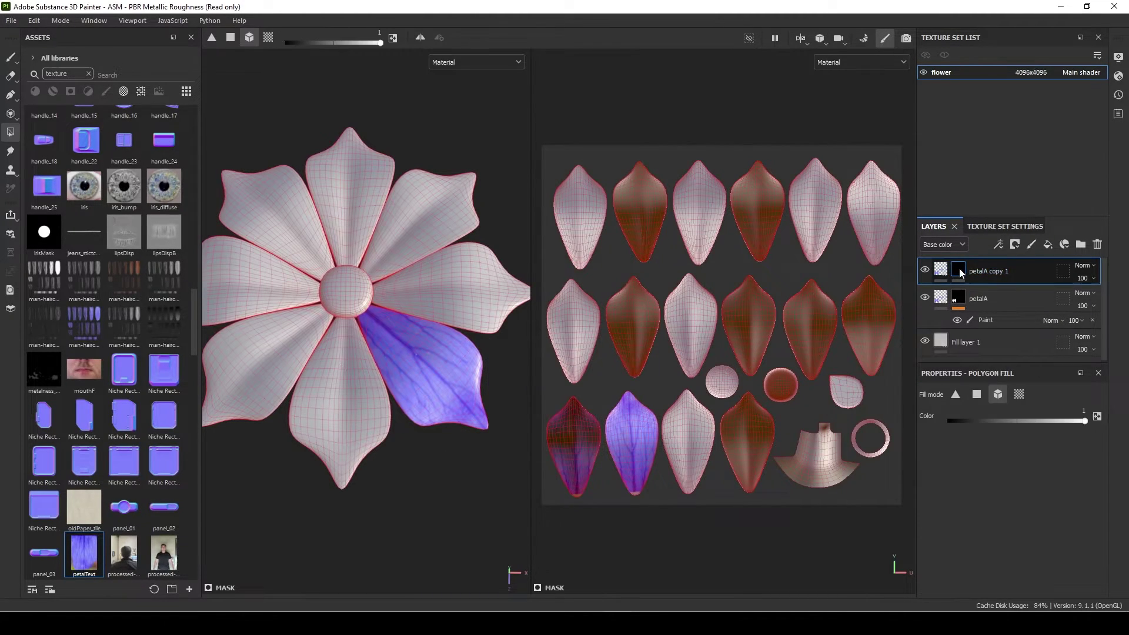
pyautogui.rightClick(959, 272)
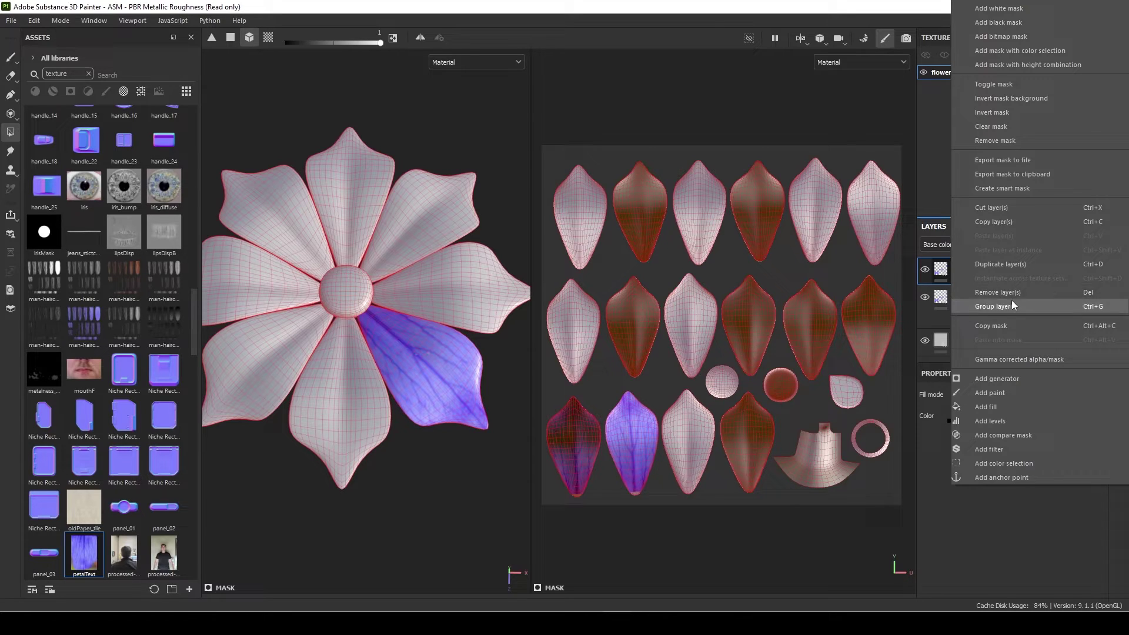
pyautogui.click(1014, 139)
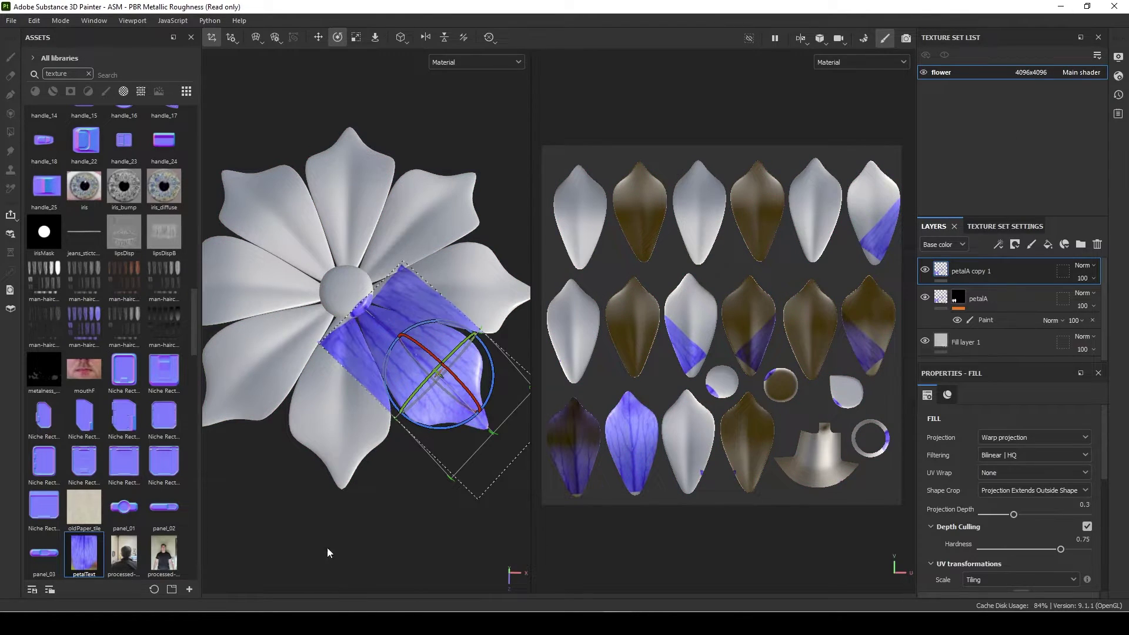
# Move the petalA copy 1 projection onto the neighboring petal and rotate it to follow that petal's length.
pyautogui.keyDown('alt'); pyautogui.moveTo(327, 548); pyautogui.dragTo(440, 366); pyautogui.keyUp('alt')
pyautogui.moveTo(503, 340); pyautogui.dragTo(387, 405)
pyautogui.press('w')
pyautogui.press('e')
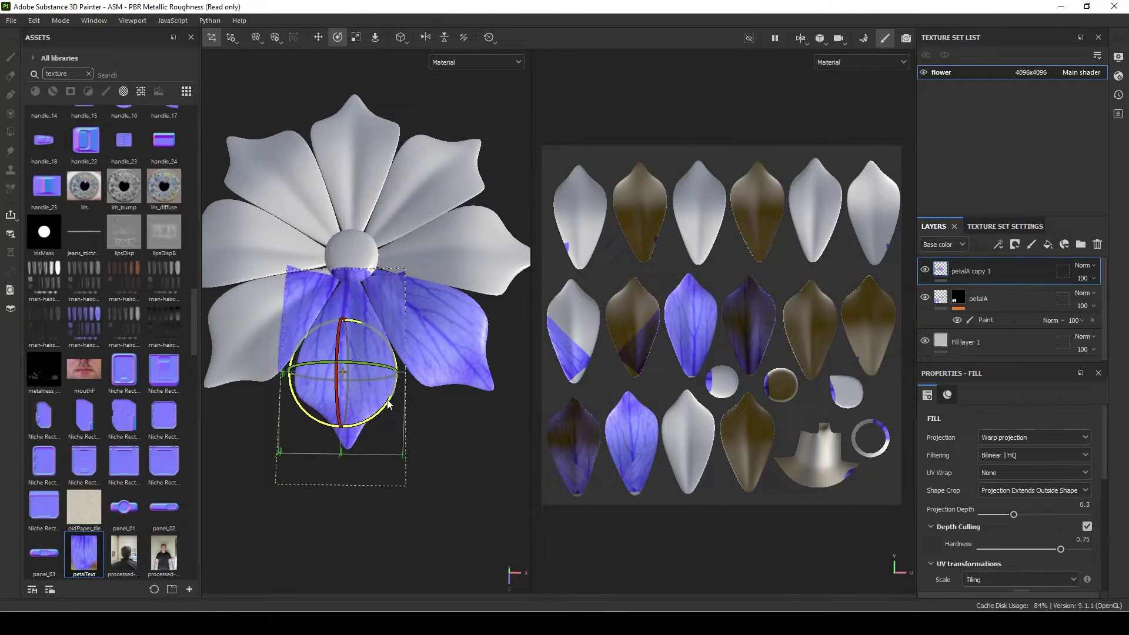
# Shift the copied projection slightly sideways and fine-tune its rotation so it is centered on the second petal.
pyautogui.moveTo(388, 404); pyautogui.dragTo(439, 398, button='middle')
pyautogui.scroll(3, 439, 398)
pyautogui.press('w')
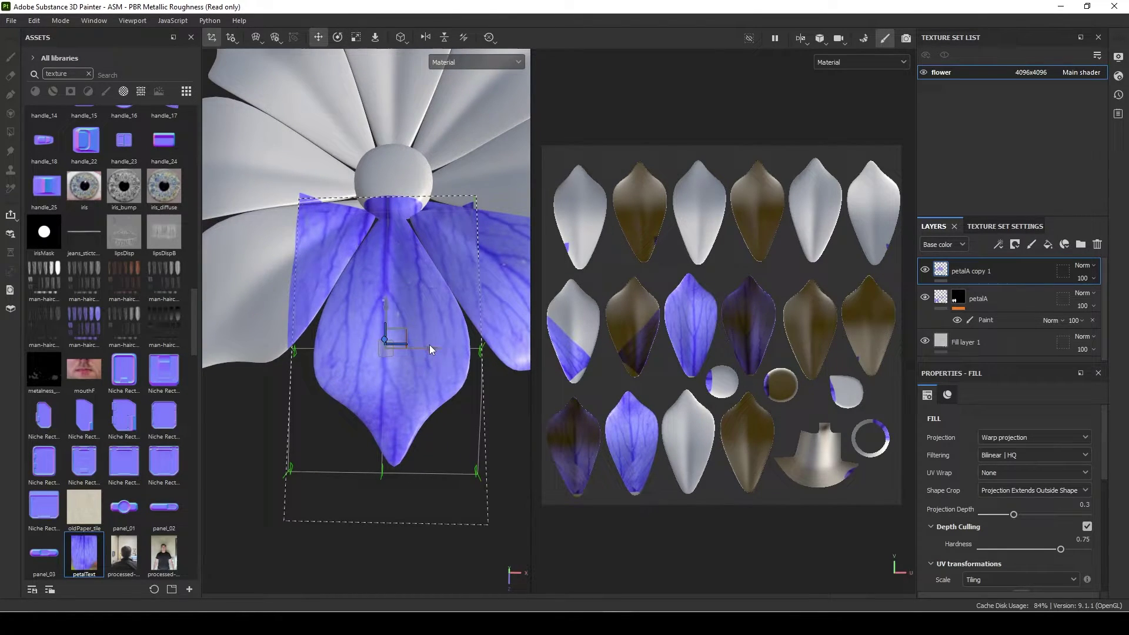
pyautogui.moveTo(429, 345); pyautogui.dragTo(439, 345)
pyautogui.press('e')
pyautogui.moveTo(415, 404); pyautogui.dragTo(435, 387)
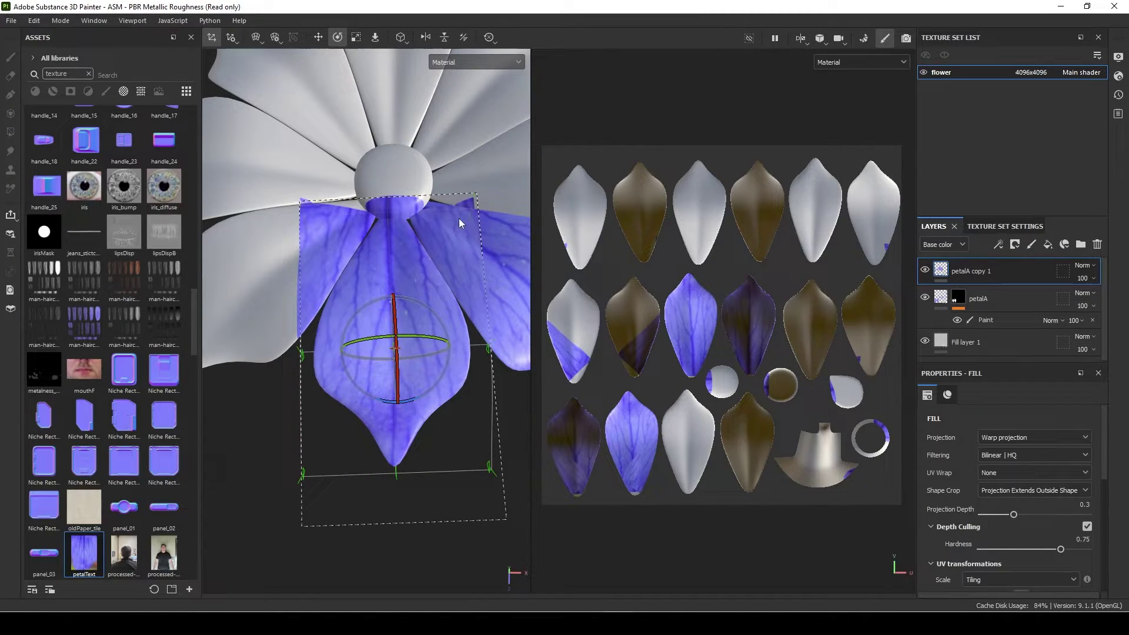
# Shift the warp point at the petal's base sideways to align the petalA copy 1 projection with the flower center.
pyautogui.click(256, 37)
pyautogui.click(271, 69)
pyautogui.press('w')
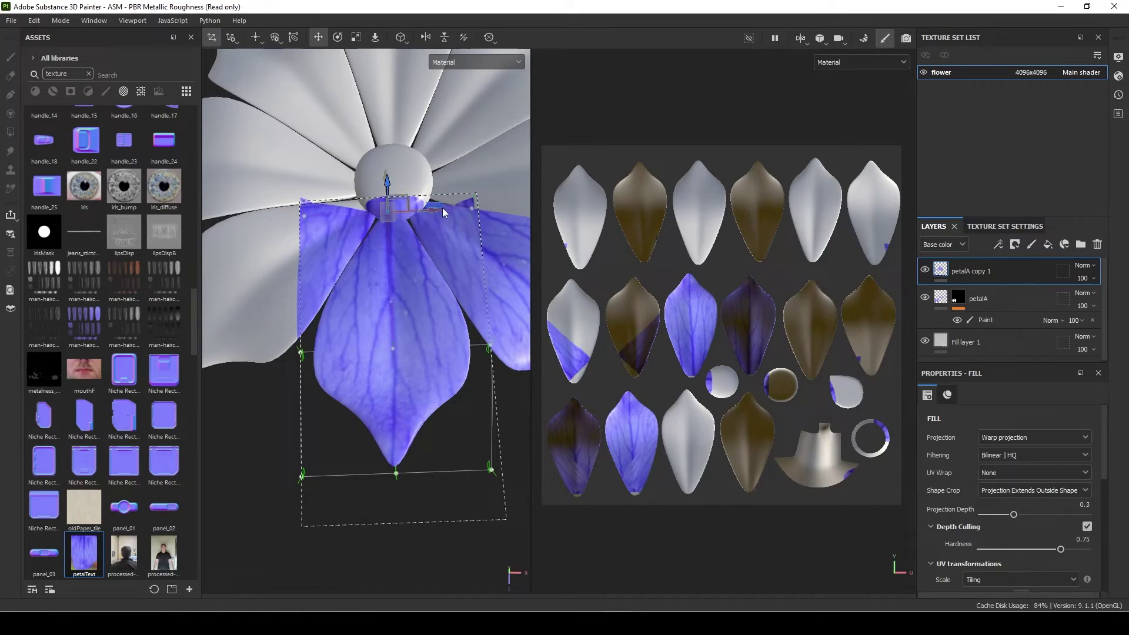
pyautogui.moveTo(407, 447)
pyautogui.keyDown('alt'); pyautogui.mouseDown()
pyautogui.moveTo(405, 419)
pyautogui.moveTo(421, 444)
pyautogui.mouseUp(); pyautogui.keyUp('alt')
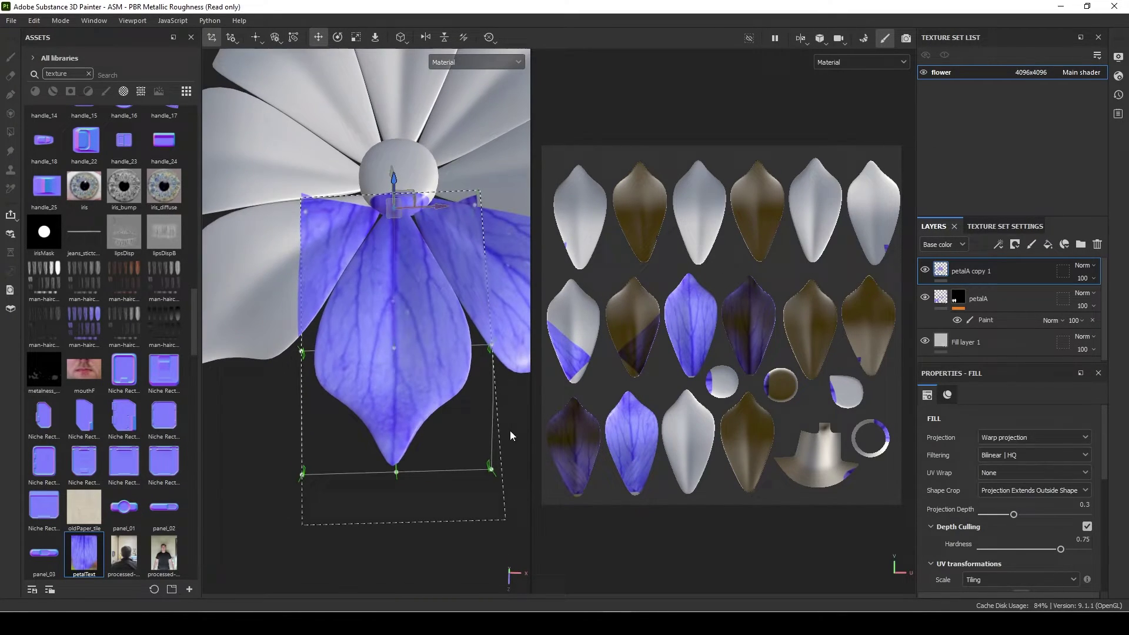
# Duplicate petalA copy 1, then rotate and move the duplicate's projection onto the next bare petal.
pyautogui.rightClick(1035, 271)
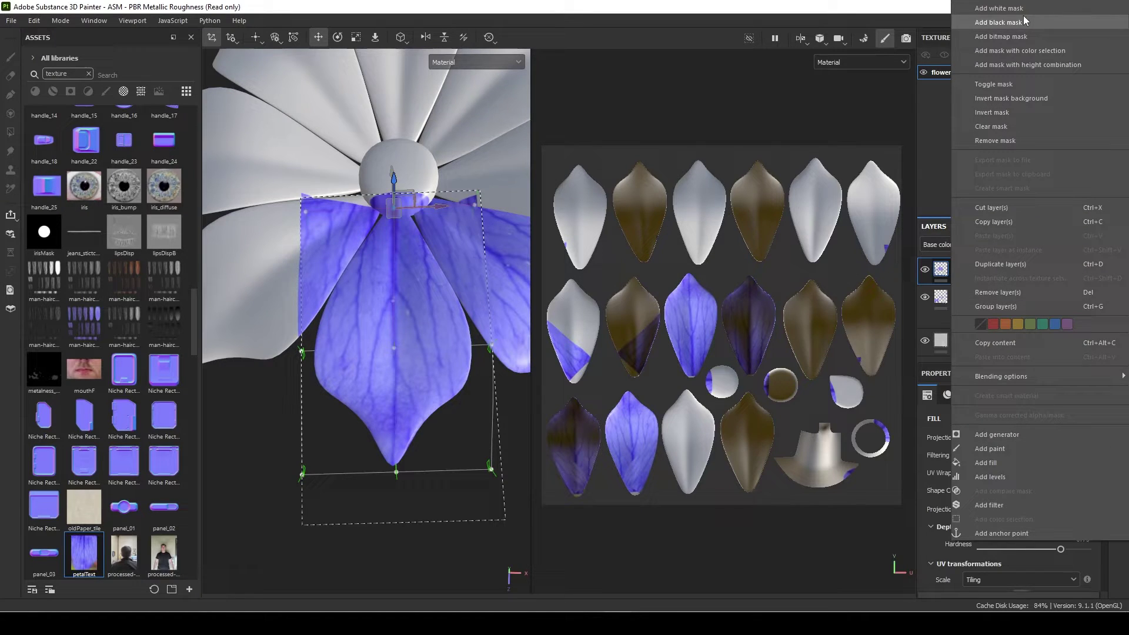
pyautogui.click(1001, 265)
pyautogui.scroll(-3, 464, 378)
pyautogui.keyDown('alt'); pyautogui.moveTo(410, 396); pyautogui.dragTo(465, 410); pyautogui.keyUp('alt')
pyautogui.press('e')
pyautogui.moveTo(485, 343); pyautogui.dragTo(470, 373)
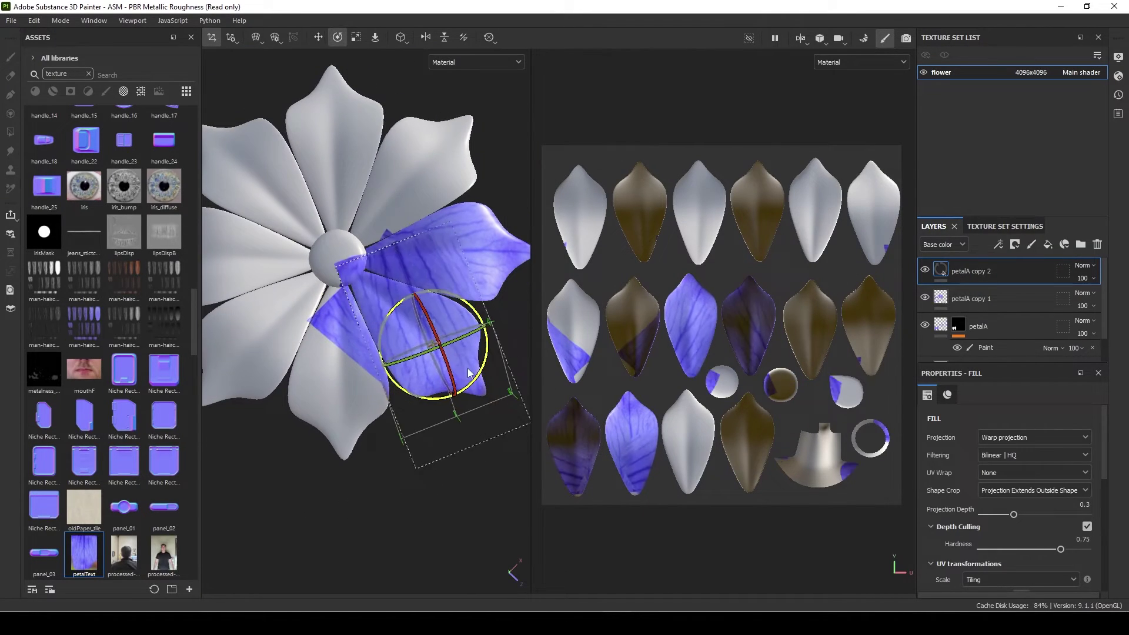
pyautogui.press('w')
pyautogui.click(440, 333)
pyautogui.moveTo(449, 327)
pyautogui.mouseDown()
pyautogui.moveTo(368, 381)
pyautogui.moveTo(404, 413)
pyautogui.moveTo(391, 397)
pyautogui.moveTo(491, 330)
pyautogui.mouseUp()
# Duplicate petalA copy 2 and move and rotate the new projection to fit the following bare petal.
pyautogui.rightClick(1003, 271)
pyautogui.click(1015, 262)
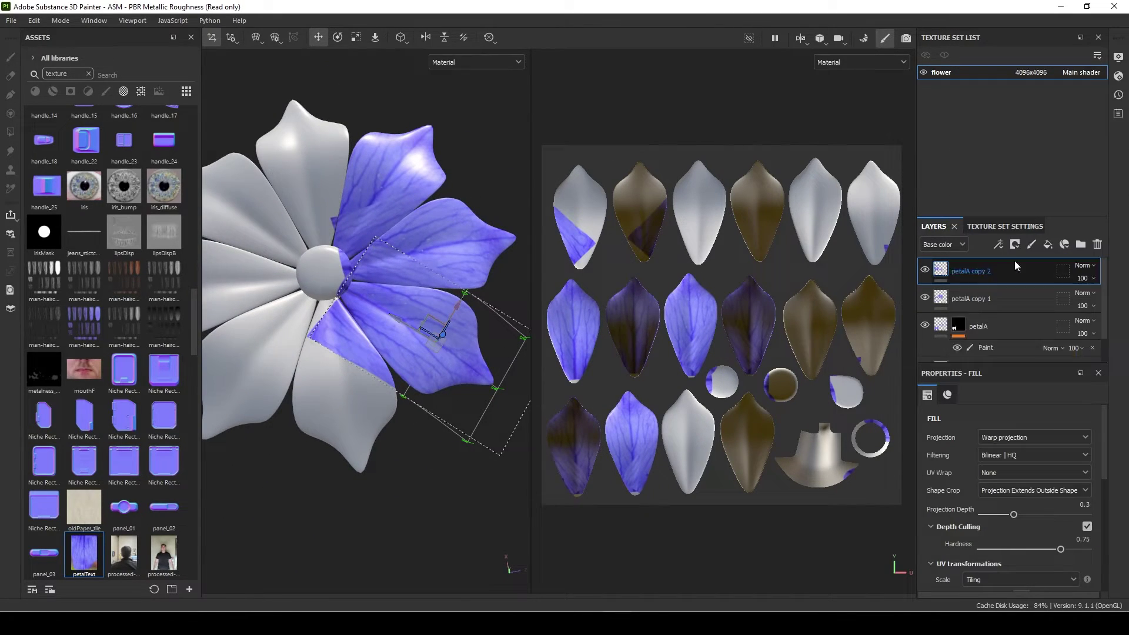
pyautogui.press('e')
pyautogui.press('w')
pyautogui.moveTo(441, 297); pyautogui.dragTo(344, 347)
pyautogui.press('e')
pyautogui.press('w')
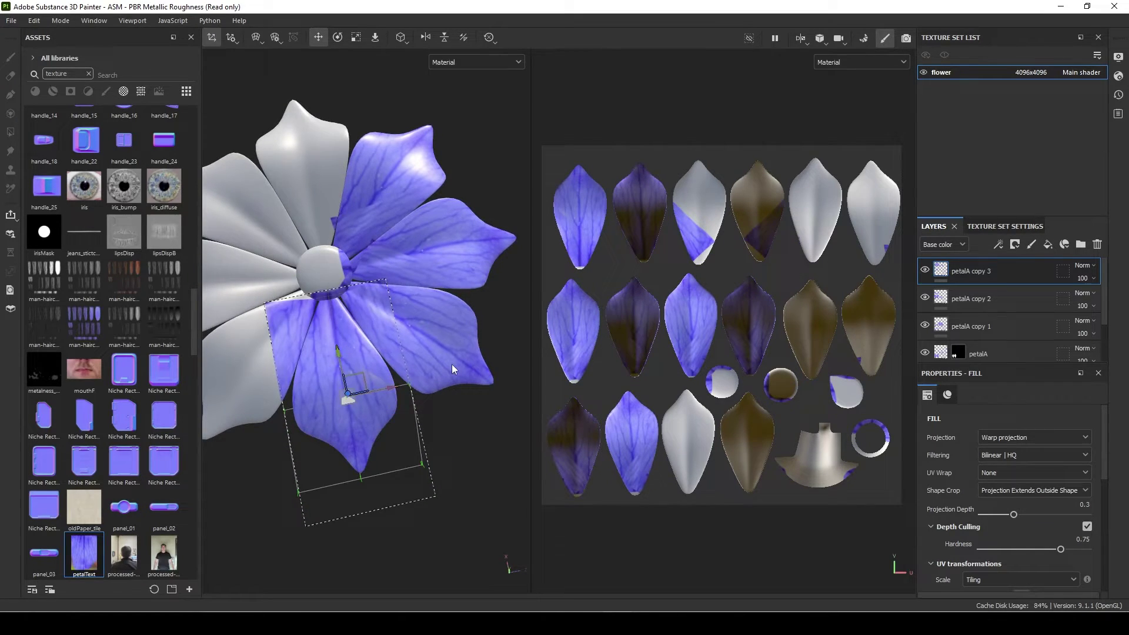
# Duplicate petalA copy 3 and align the new projection with the next bare petal by moving and rotating it.
pyautogui.keyDown('alt'); pyautogui.moveTo(371, 383); pyautogui.dragTo(314, 313); pyautogui.keyUp('alt')
pyautogui.rightClick(1005, 271)
pyautogui.click(1014, 263)
pyautogui.press('e')
pyautogui.press('w')
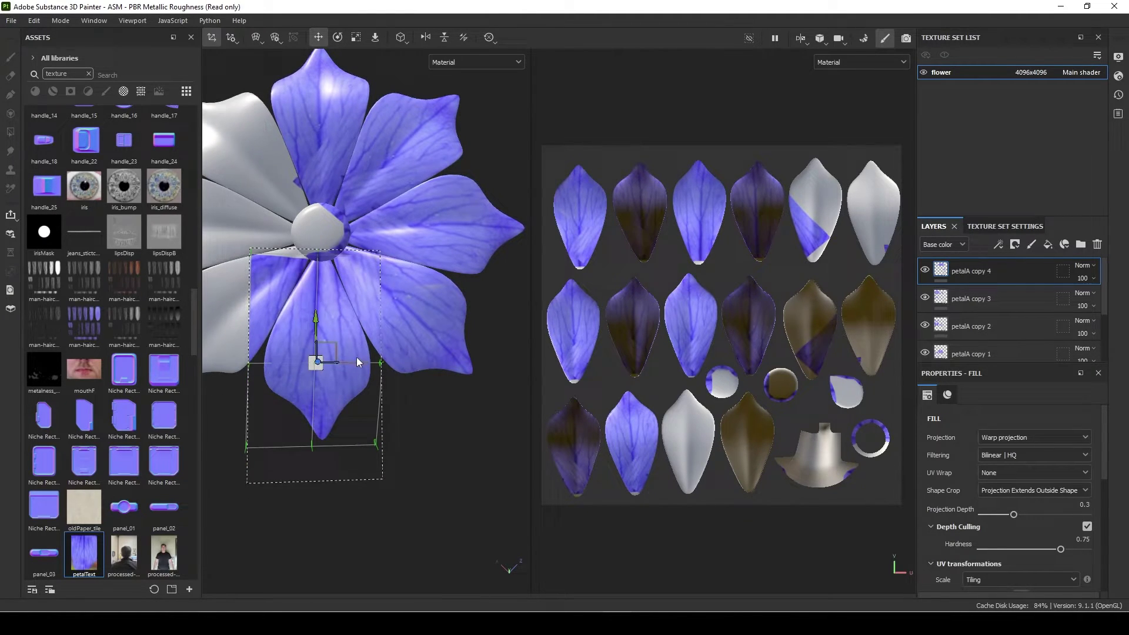
pyautogui.press('e')
pyautogui.moveTo(356, 360); pyautogui.dragTo(461, 164)
pyautogui.press('w')
pyautogui.keyDown('alt'); pyautogui.moveTo(461, 164); pyautogui.dragTo(516, 244, button='middle'); pyautogui.keyUp('alt')
# Duplicate petalA copy 4 and place the new projection along the next untextured petal, matching its rotation.
pyautogui.rightClick(1004, 280)
pyautogui.click(1000, 283)
pyautogui.moveTo(521, 292)
pyautogui.mouseDown()
pyautogui.moveTo(475, 353)
pyautogui.moveTo(449, 347)
pyautogui.moveTo(500, 374)
pyautogui.moveTo(458, 400)
pyautogui.moveTo(474, 368)
pyautogui.moveTo(464, 396)
pyautogui.moveTo(404, 374)
pyautogui.moveTo(434, 212)
pyautogui.moveTo(452, 510)
pyautogui.mouseUp()
pyautogui.press('e')
pyautogui.press('w')
pyautogui.click(501, 380)
pyautogui.press('e')
pyautogui.press('w')
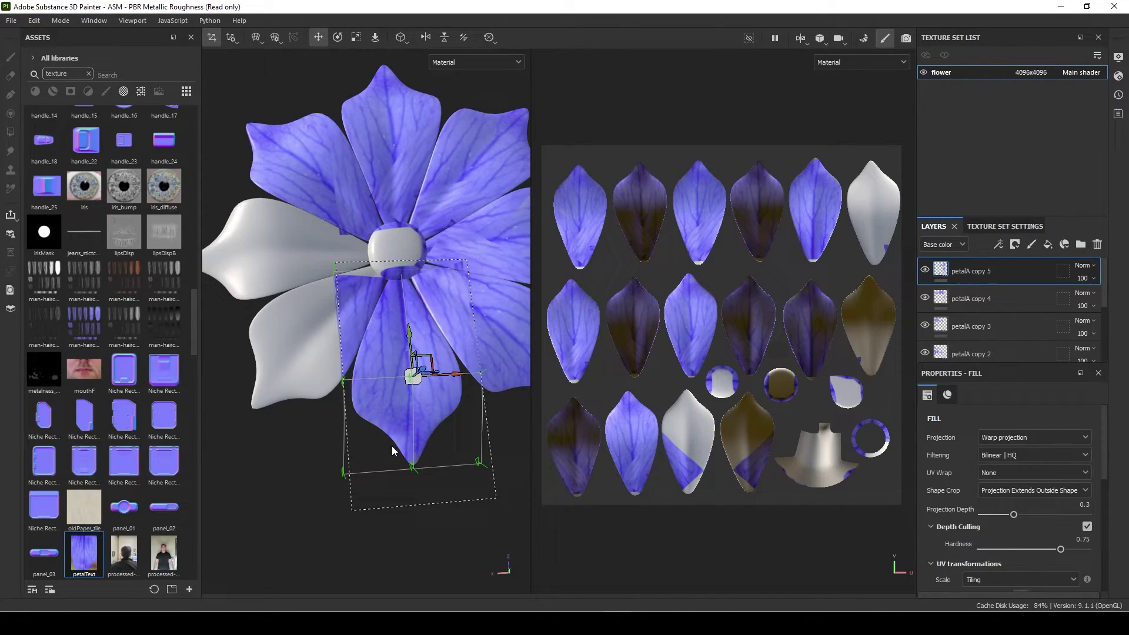
# Shift the middle warp point at the petal's tip sideways on the petalA copy 5 projection.
pyautogui.click(256, 40)
pyautogui.click(283, 69)
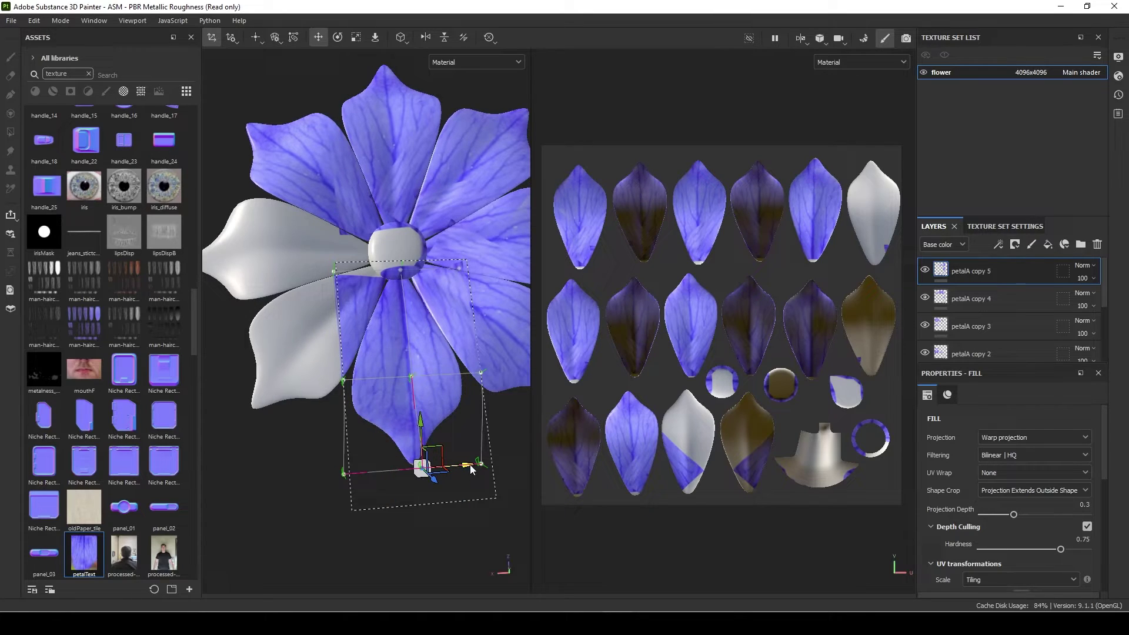
pyautogui.keyDown('alt'); pyautogui.moveTo(471, 465); pyautogui.dragTo(339, 410); pyautogui.keyUp('alt')
# Adjust the middle warp point of the petalA copy 3 projection so it lines up with that petal's tip.
pyautogui.click(1000, 326)
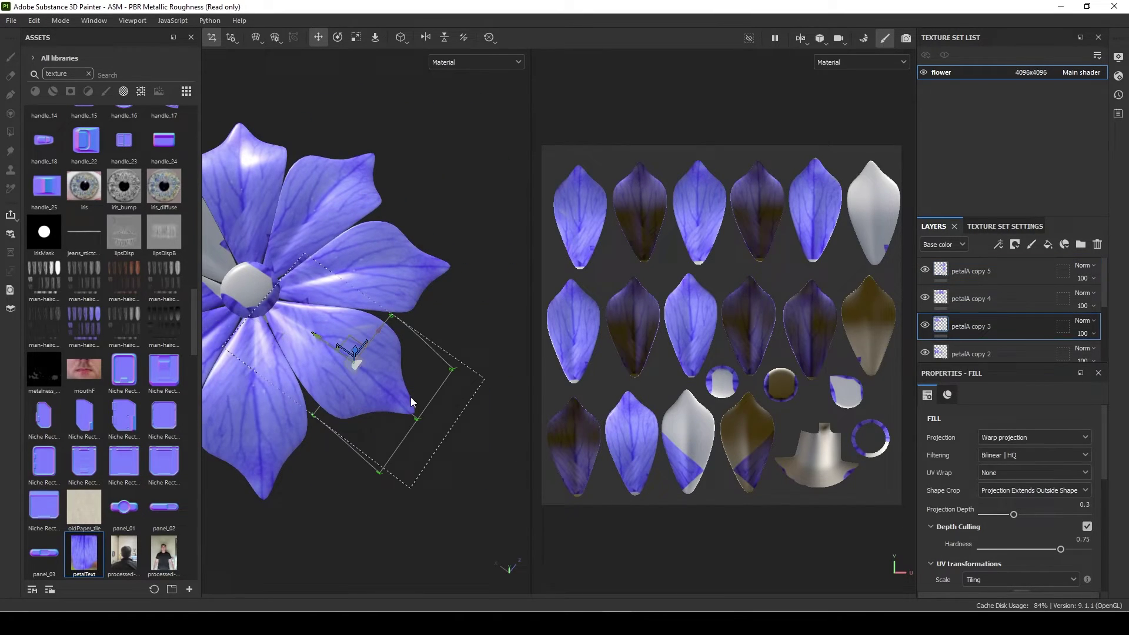
pyautogui.click(410, 398)
pyautogui.keyDown('alt'); pyautogui.moveTo(415, 434); pyautogui.dragTo(351, 512); pyautogui.keyUp('alt')
pyautogui.click(258, 37)
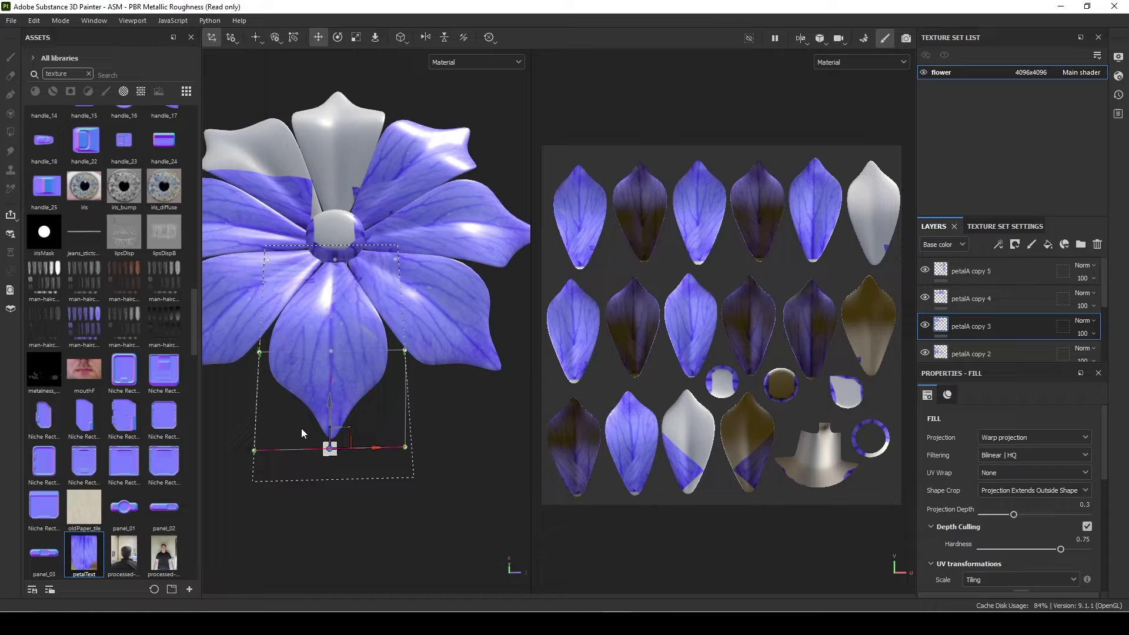
pyautogui.keyDown('alt'); pyautogui.moveTo(364, 451); pyautogui.dragTo(506, 435); pyautogui.keyUp('alt')
# Duplicate petalA copy 5 and move and rotate the duplicate's projection onto the adjacent bare petal.
pyautogui.click(1000, 274)
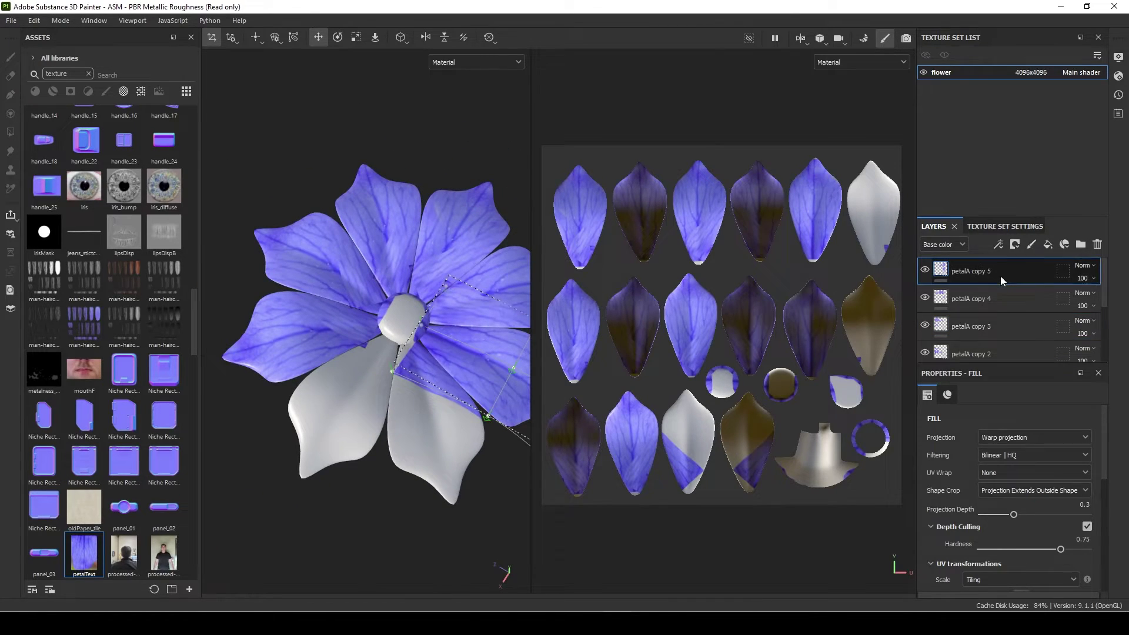
pyautogui.rightClick(1000, 273)
pyautogui.click(1001, 264)
pyautogui.keyDown('alt'); pyautogui.moveTo(488, 398); pyautogui.dragTo(435, 332, button='middle'); pyautogui.keyUp('alt')
pyautogui.moveTo(456, 301)
pyautogui.mouseDown()
pyautogui.moveTo(440, 328)
pyautogui.moveTo(471, 352)
pyautogui.moveTo(457, 362)
pyautogui.moveTo(391, 340)
pyautogui.moveTo(379, 353)
pyautogui.moveTo(411, 379)
pyautogui.mouseUp()
pyautogui.press('e')
pyautogui.press('w')
pyautogui.press('e')
pyautogui.press('w')
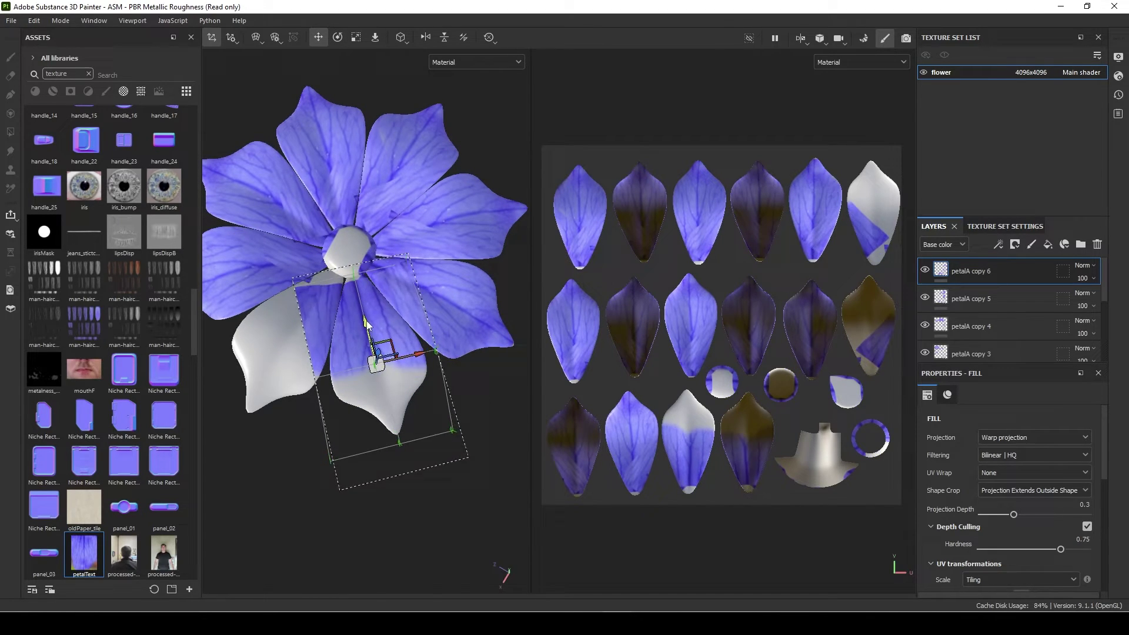
# Fine-tune the position and rotation of the petalA copy 6 projection so it covers the whole petal up to its tip.
pyautogui.click(415, 351)
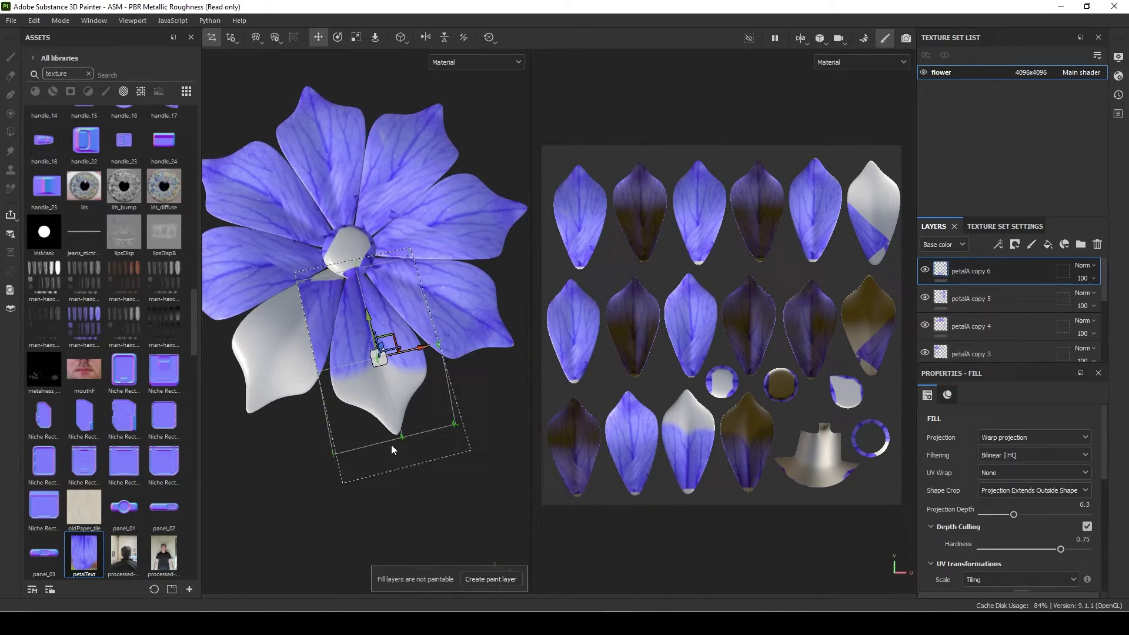
pyautogui.keyDown('alt'); pyautogui.moveTo(393, 449); pyautogui.dragTo(470, 276); pyautogui.keyUp('alt')
pyautogui.scroll(3, 441, 344)
pyautogui.press('e')
pyautogui.press('w')
# Duplicate petalA copy 6 and rotate and move the new projection onto the last bare petal.
pyautogui.rightClick(1008, 271)
pyautogui.click(1014, 263)
pyautogui.keyDown('alt'); pyautogui.moveTo(462, 377); pyautogui.dragTo(381, 374, button='middle'); pyautogui.keyUp('alt')
pyautogui.moveTo(381, 374)
pyautogui.keyDown('alt'); pyautogui.mouseDown()
pyautogui.moveTo(460, 326)
pyautogui.moveTo(400, 364)
pyautogui.mouseUp(); pyautogui.keyUp('alt')
pyautogui.press('e')
pyautogui.moveTo(402, 406); pyautogui.dragTo(370, 429)
pyautogui.press('w')
pyautogui.moveTo(404, 382); pyautogui.dragTo(336, 409)
pyautogui.press('e')
pyautogui.press('w')
# Refine the position and rotation of the petalA copy 7 projection so it is centered on the last petal.
pyautogui.moveTo(330, 370); pyautogui.dragTo(331, 272)
pyautogui.moveTo(280, 348)
pyautogui.mouseDown()
pyautogui.moveTo(283, 369)
pyautogui.moveTo(280, 349)
pyautogui.mouseUp()
pyautogui.moveTo(280, 376)
pyautogui.keyDown('alt'); pyautogui.mouseDown()
pyautogui.moveTo(283, 423)
pyautogui.moveTo(377, 388)
pyautogui.moveTo(391, 222)
pyautogui.moveTo(393, 321)
pyautogui.moveTo(344, 439)
pyautogui.mouseUp(); pyautogui.keyUp('alt')
pyautogui.press('e')
pyautogui.press('w')
# Add black masks to petalA copies 7, 6, 5, 4, 1 and 2.
pyautogui.rightClick(998, 280)
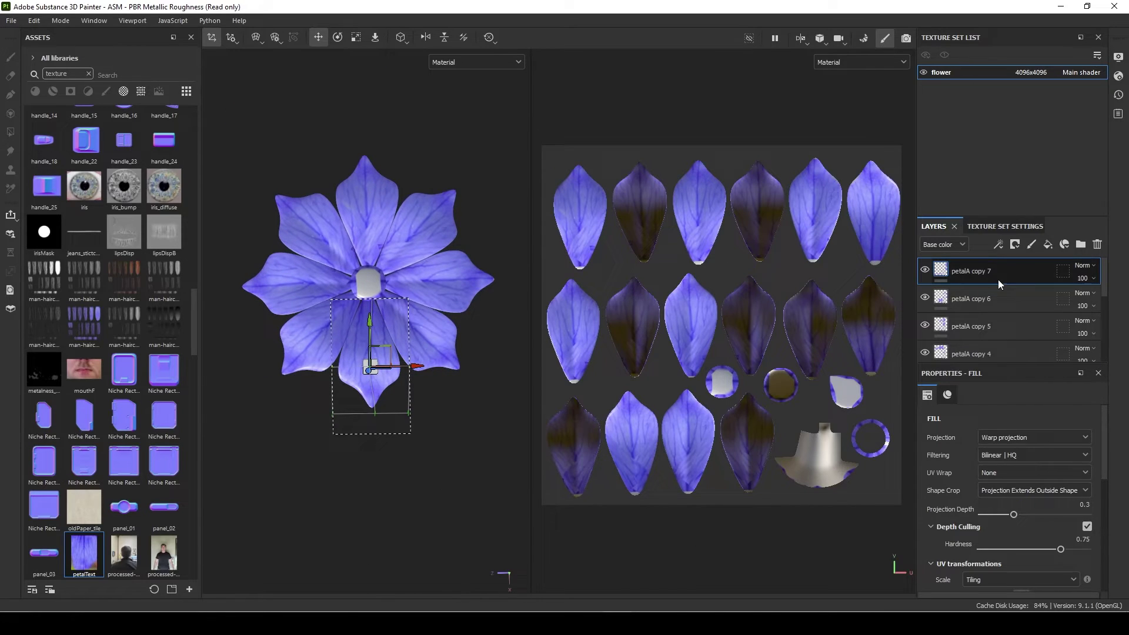
pyautogui.click(1005, 23)
pyautogui.rightClick(987, 294)
pyautogui.click(1005, 23)
pyautogui.rightClick(1005, 323)
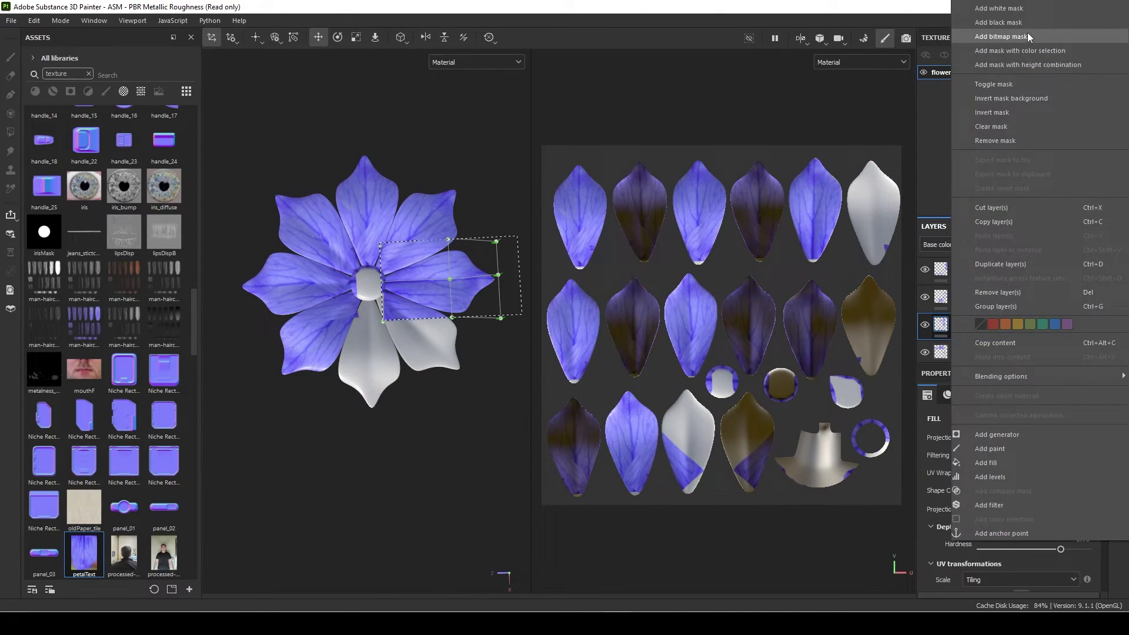
pyautogui.click(1024, 22)
pyautogui.rightClick(1020, 344)
pyautogui.click(1024, 23)
pyautogui.scroll(-3, 995, 294)
pyautogui.rightClick(1000, 302)
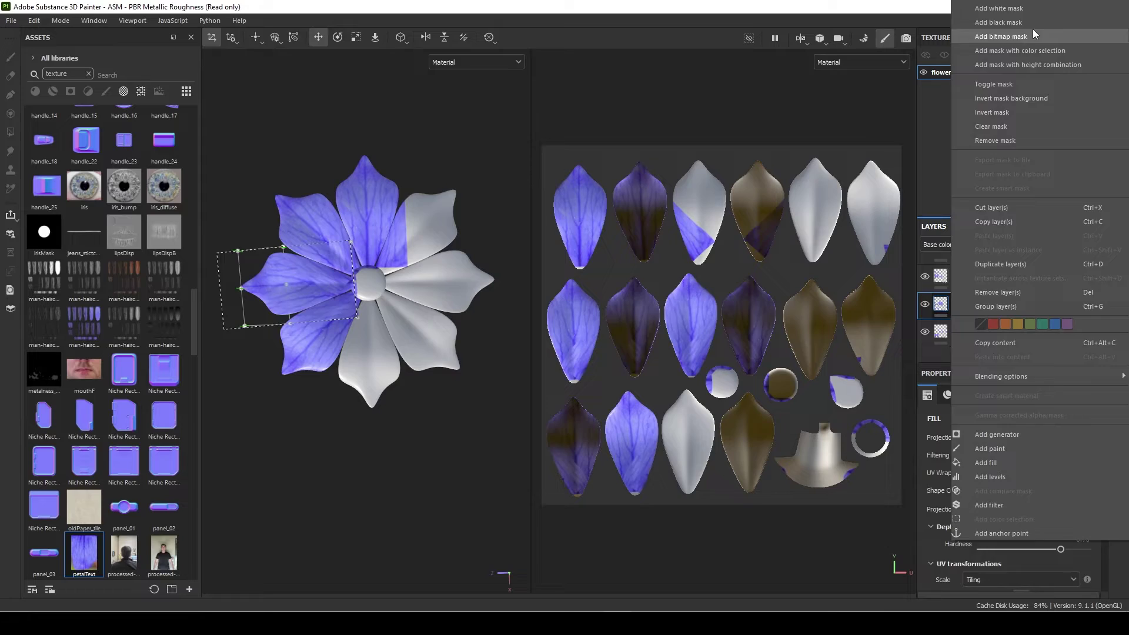
pyautogui.click(1033, 23)
pyautogui.rightClick(1011, 279)
pyautogui.click(1024, 23)
# Add paint effects to the masks of petalA copy 1 and copy 2 and polygon-fill each layer's own petal.
pyautogui.click(959, 306)
pyautogui.rightClick(959, 317)
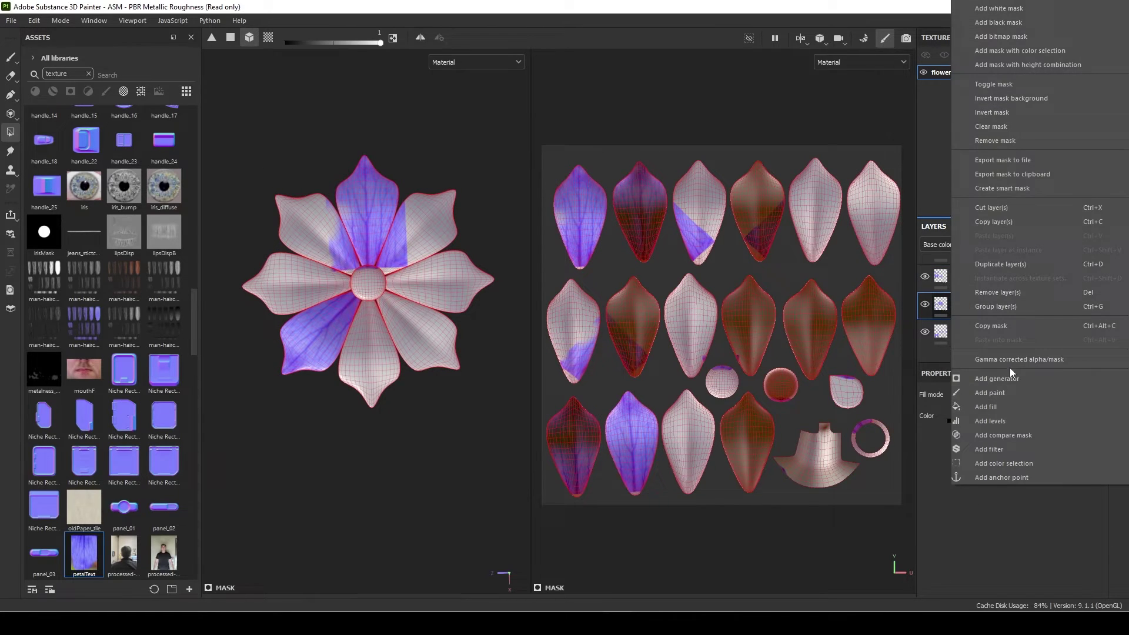
pyautogui.click(1010, 369)
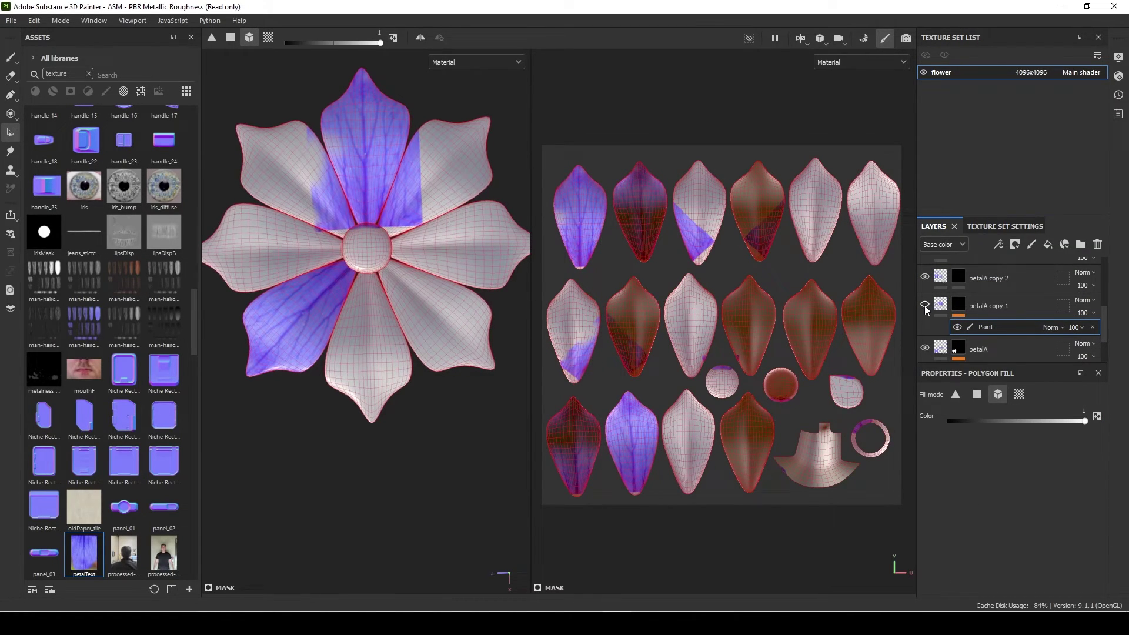
pyautogui.click(270, 245)
pyautogui.click(957, 278)
pyautogui.rightClick(955, 277)
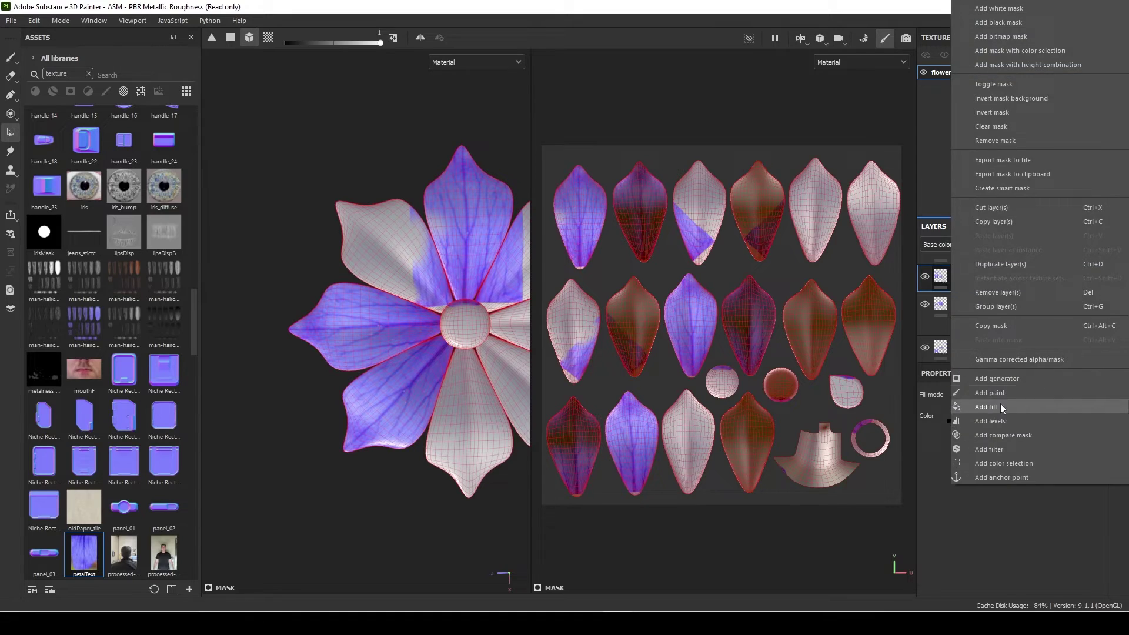
pyautogui.click(1001, 393)
pyautogui.click(411, 256)
# Give petalA copy 3 a black mask with a paint effect and polygon-fill its petal.
pyautogui.scroll(2, 976, 295)
pyautogui.click(989, 324)
pyautogui.rightClick(989, 323)
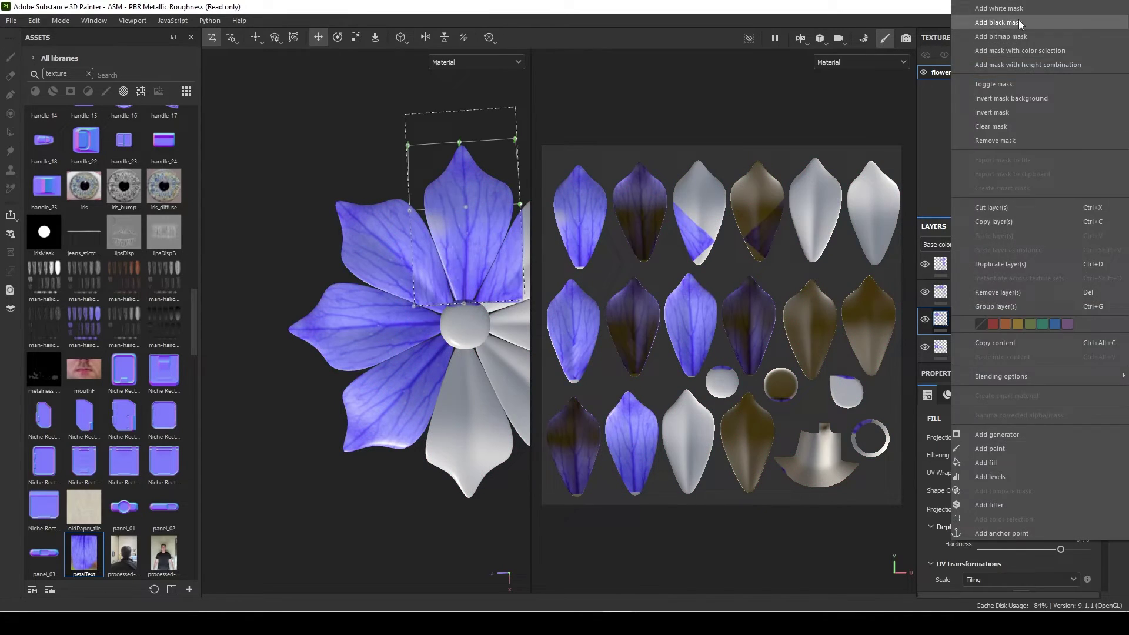
pyautogui.click(1019, 21)
pyautogui.rightClick(958, 319)
pyautogui.click(1005, 393)
pyautogui.click(447, 227)
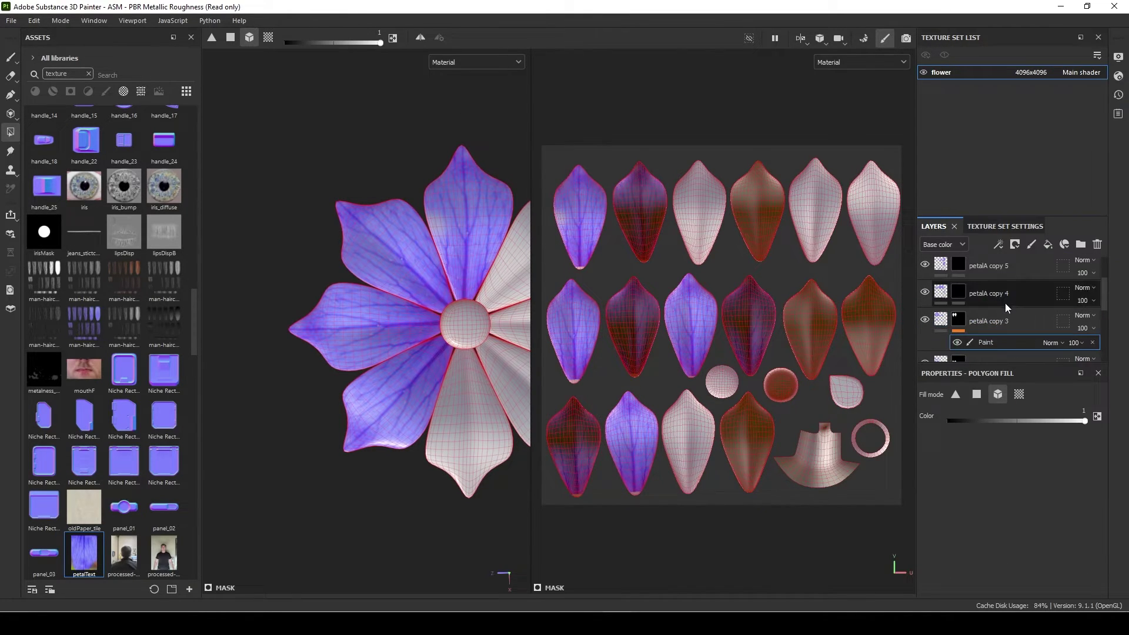
# Add paint effects to the masks of petalA copy 4 and copy 5 and polygon-fill the petal belonging to each.
pyautogui.rightClick(958, 292)
pyautogui.click(1004, 393)
pyautogui.click(500, 250)
pyautogui.keyDown('alt'); pyautogui.moveTo(500, 250); pyautogui.dragTo(357, 210, button='middle'); pyautogui.keyUp('alt')
pyautogui.rightClick(962, 263)
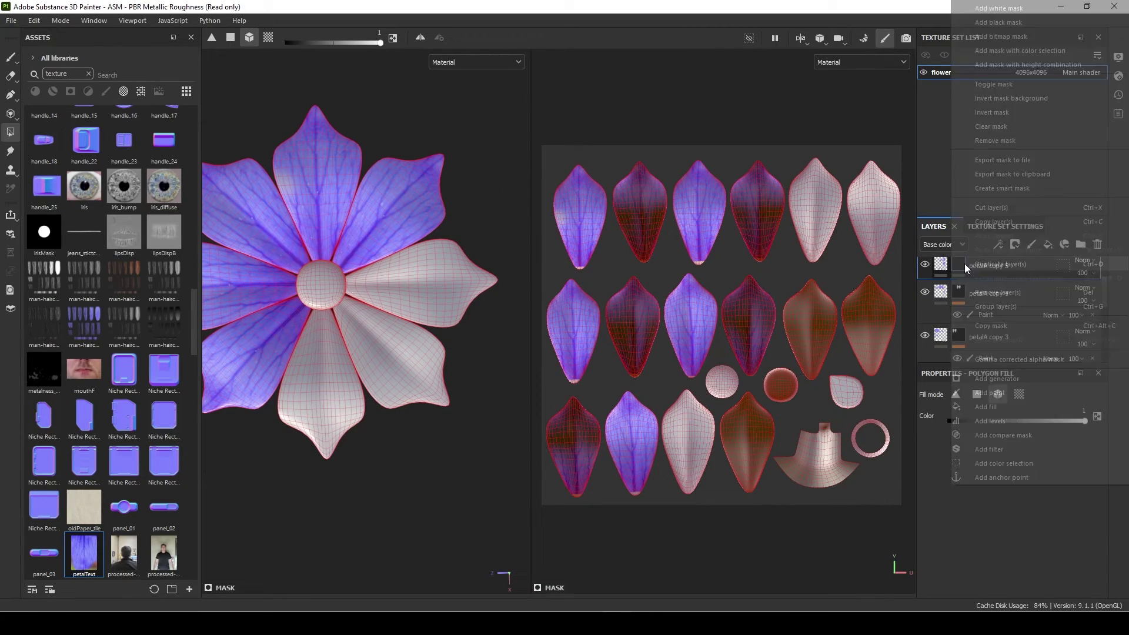
pyautogui.click(1006, 392)
pyautogui.click(447, 276)
# Add paint effects to the masks of petalA copy 6 and copy 7 and polygon-fill the last two petals.
pyautogui.scroll(2, 1057, 317)
pyautogui.rightClick(954, 302)
pyautogui.rightClick(959, 298)
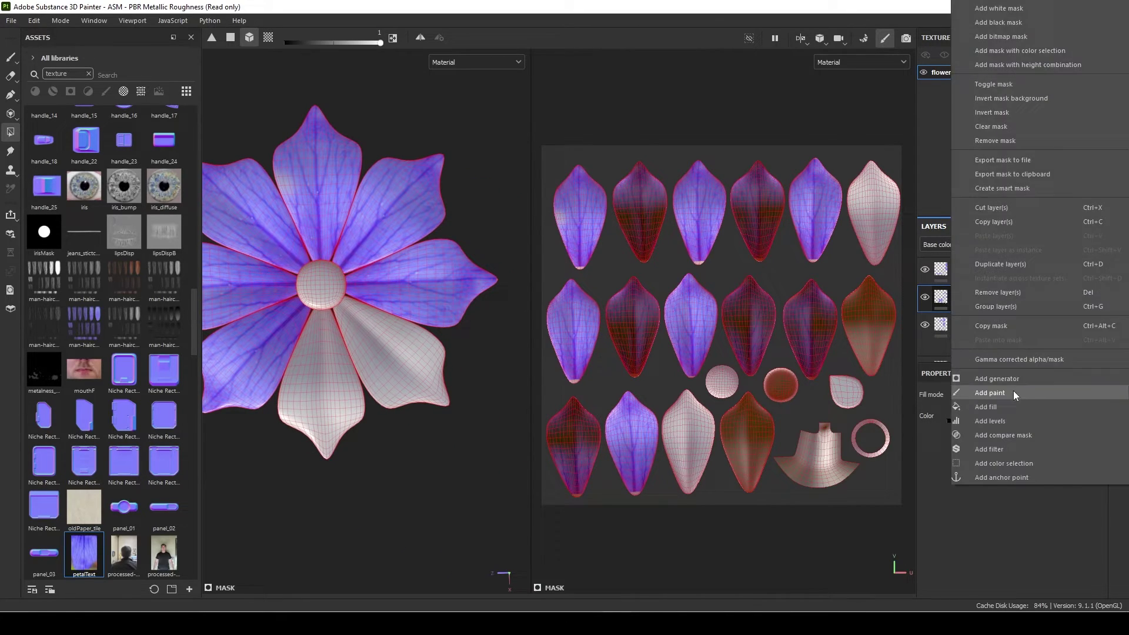
pyautogui.click(1014, 390)
pyautogui.click(996, 276)
pyautogui.click(1009, 394)
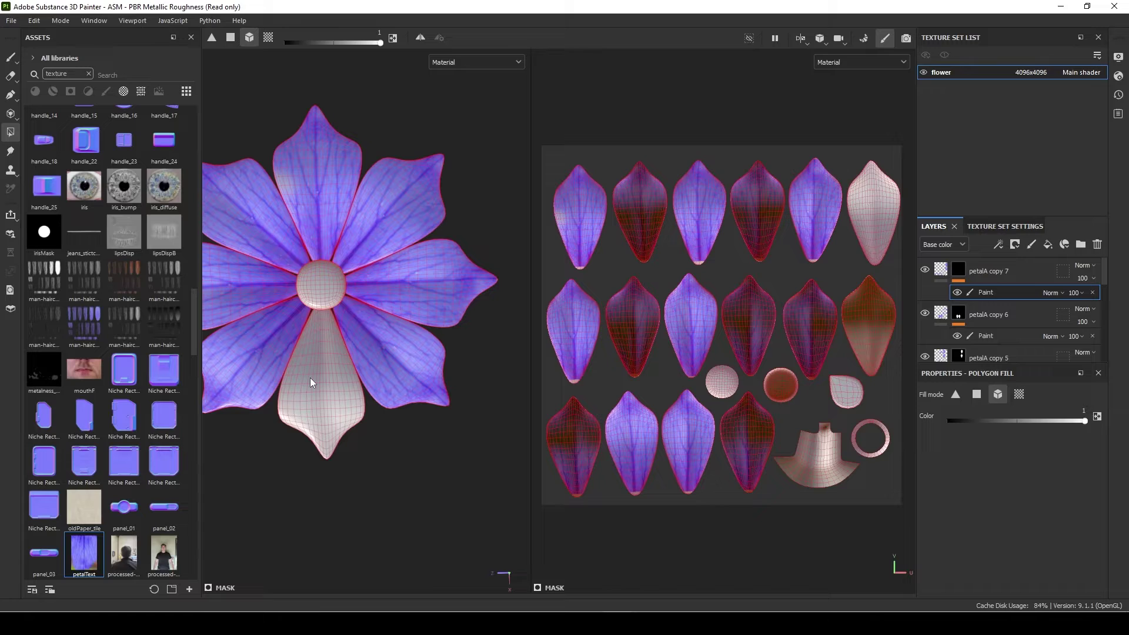
pyautogui.click(310, 379)
# Inspect the textured flower from several angles and look through the stack of masked petal layers.
pyautogui.keyDown('alt'); pyautogui.moveTo(329, 377); pyautogui.dragTo(406, 350); pyautogui.keyUp('alt')
pyautogui.keyDown('alt'); pyautogui.moveTo(405, 350); pyautogui.dragTo(459, 403, button='middle'); pyautogui.keyUp('alt')
pyautogui.keyDown('alt'); pyautogui.moveTo(486, 357); pyautogui.dragTo(438, 359); pyautogui.keyUp('alt')
pyautogui.keyDown('alt'); pyautogui.moveTo(438, 358); pyautogui.dragTo(452, 431, button='middle'); pyautogui.keyUp('alt')
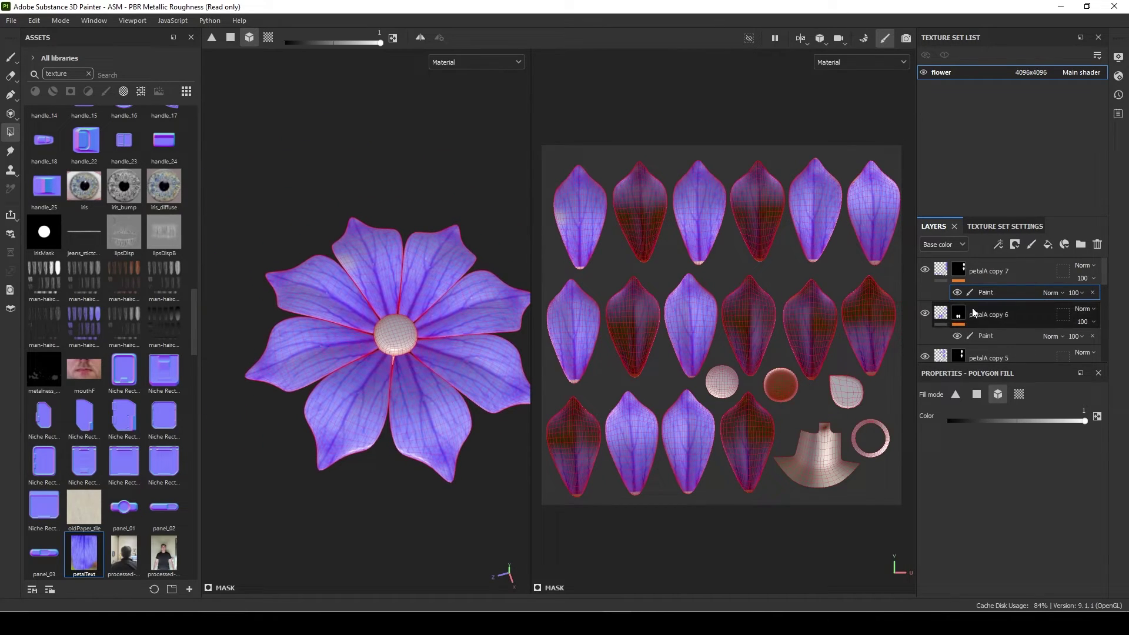
pyautogui.click(959, 270)
pyautogui.scroll(-5, 1025, 356)
pyautogui.scroll(5, 1026, 355)
pyautogui.keyDown('alt'); pyautogui.moveTo(371, 426); pyautogui.dragTo(432, 362, button='right'); pyautogui.keyUp('alt')
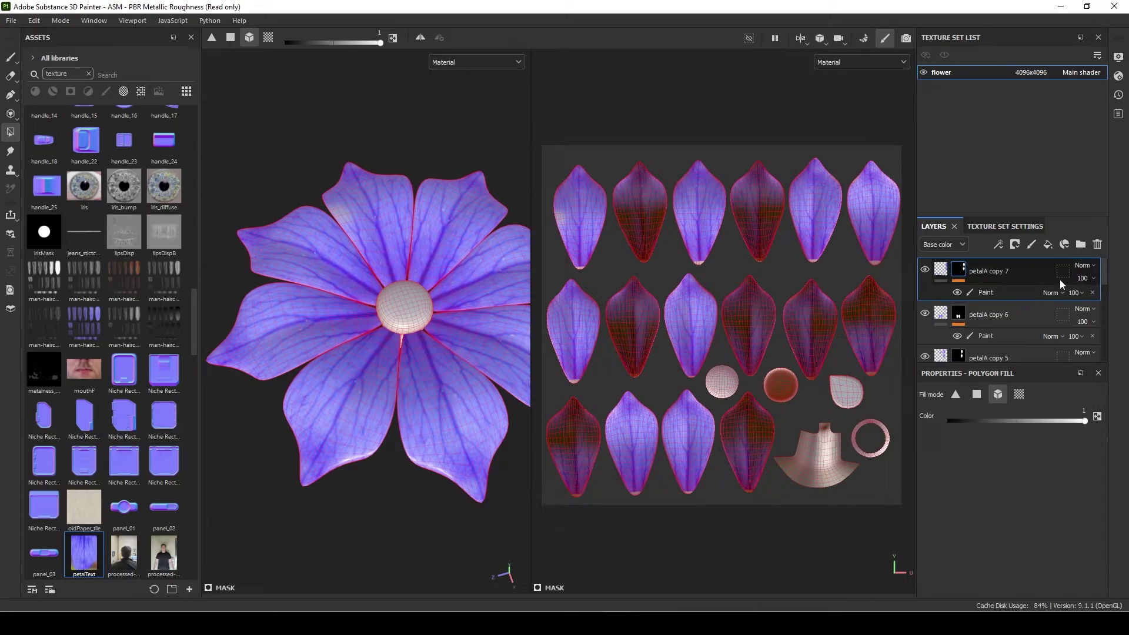
pyautogui.scroll(-5, 1060, 280)
pyautogui.scroll(5, 1085, 280)
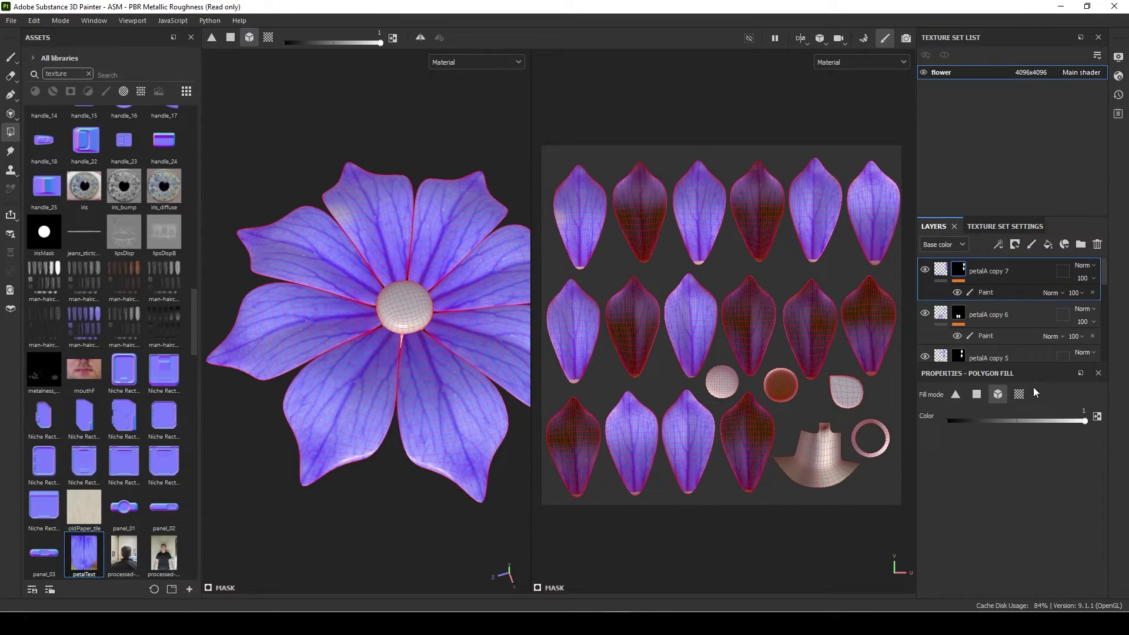
# Enlarge the layer list and group all layers from petalA copy 7 down to Fill layer 1 into a folder.
pyautogui.moveTo(978, 366); pyautogui.dragTo(979, 464)
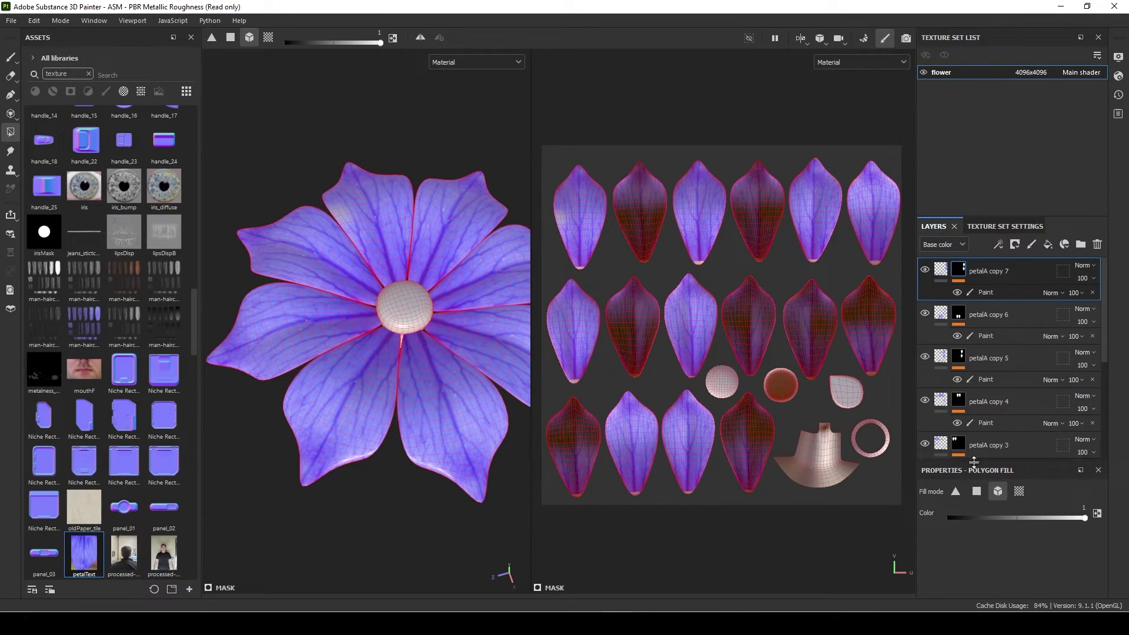
pyautogui.scroll(-2, 1006, 381)
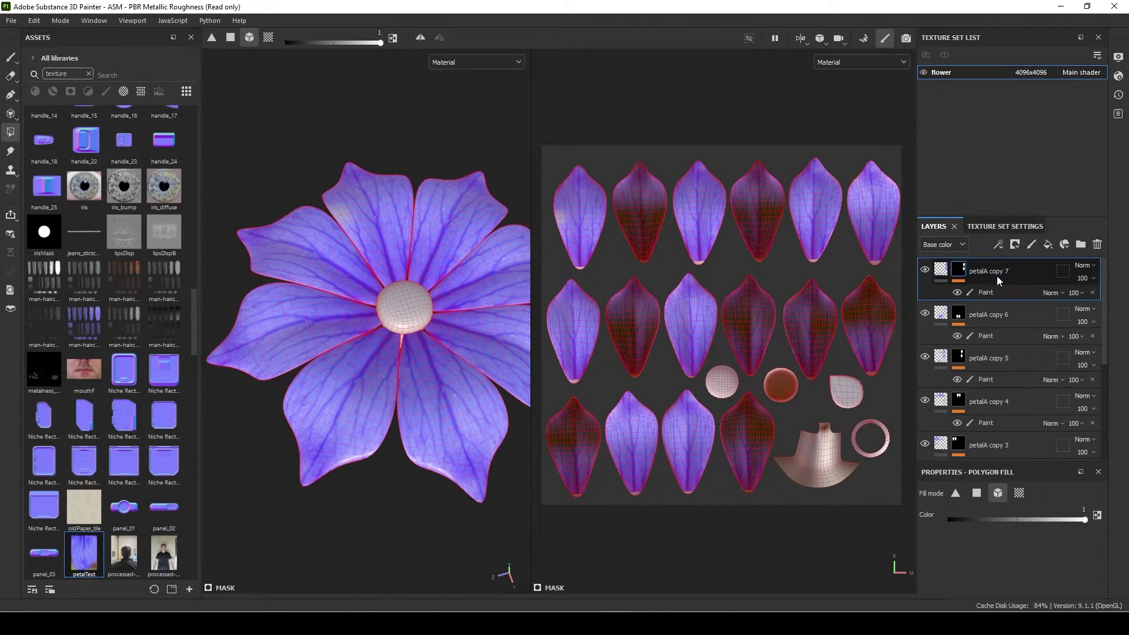
pyautogui.scroll(-2, 997, 277)
pyautogui.keyDown('shift'); pyautogui.click(994, 446); pyautogui.keyUp('shift')
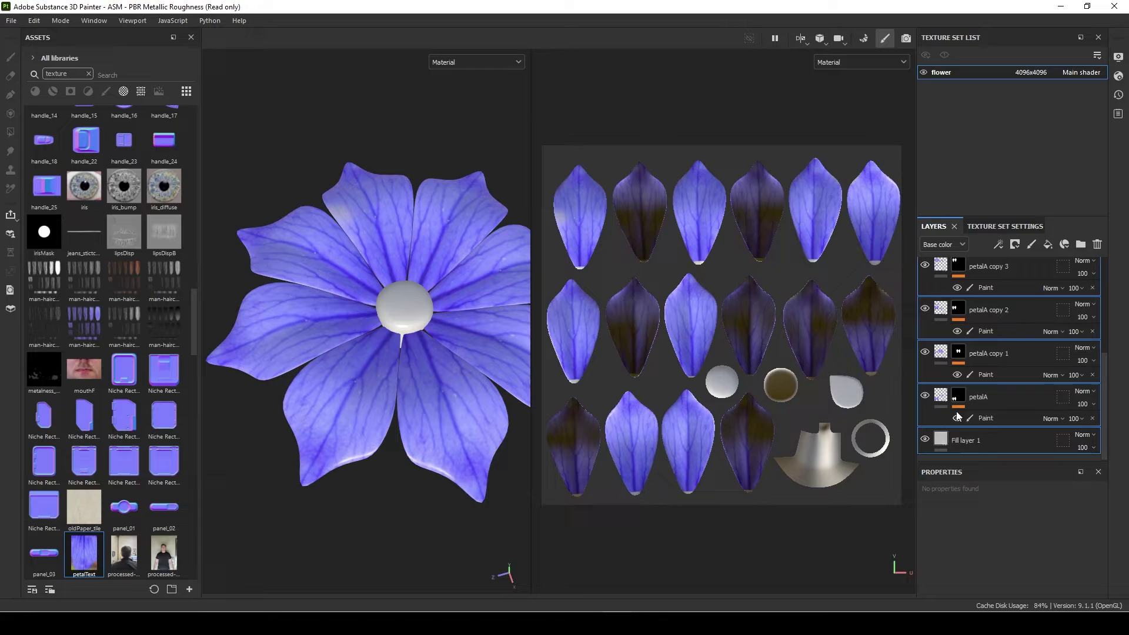
pyautogui.rightClick(939, 388)
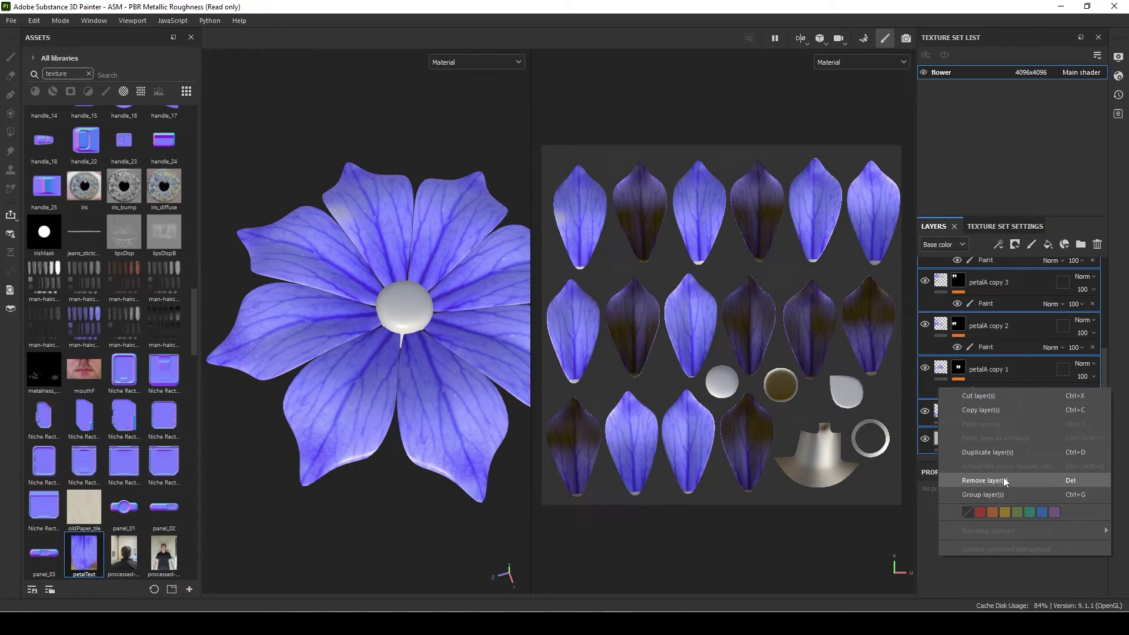
pyautogui.click(1004, 494)
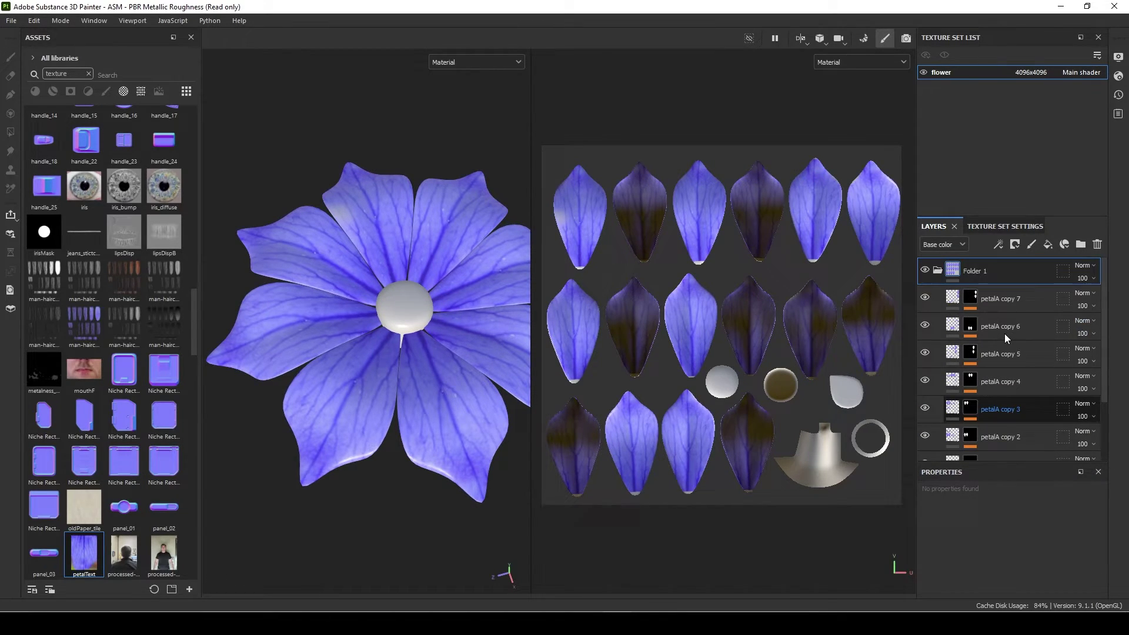
# Collapse the new folder and rename it petalsColor.
pyautogui.click(937, 270)
pyautogui.doubleClick(977, 272)
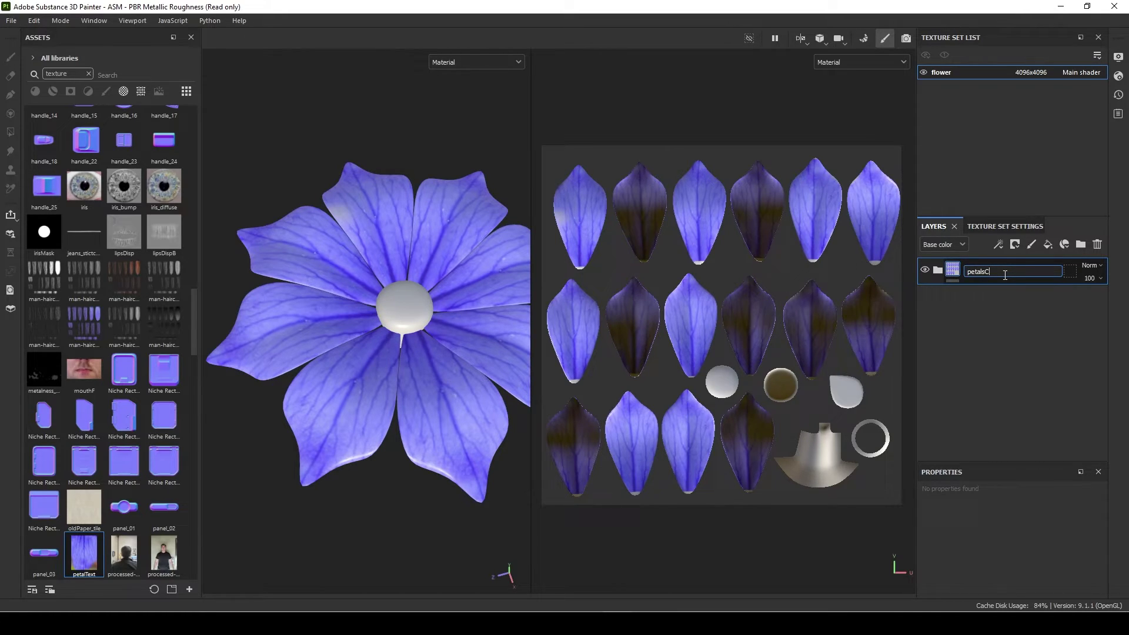
pyautogui.press('Return')
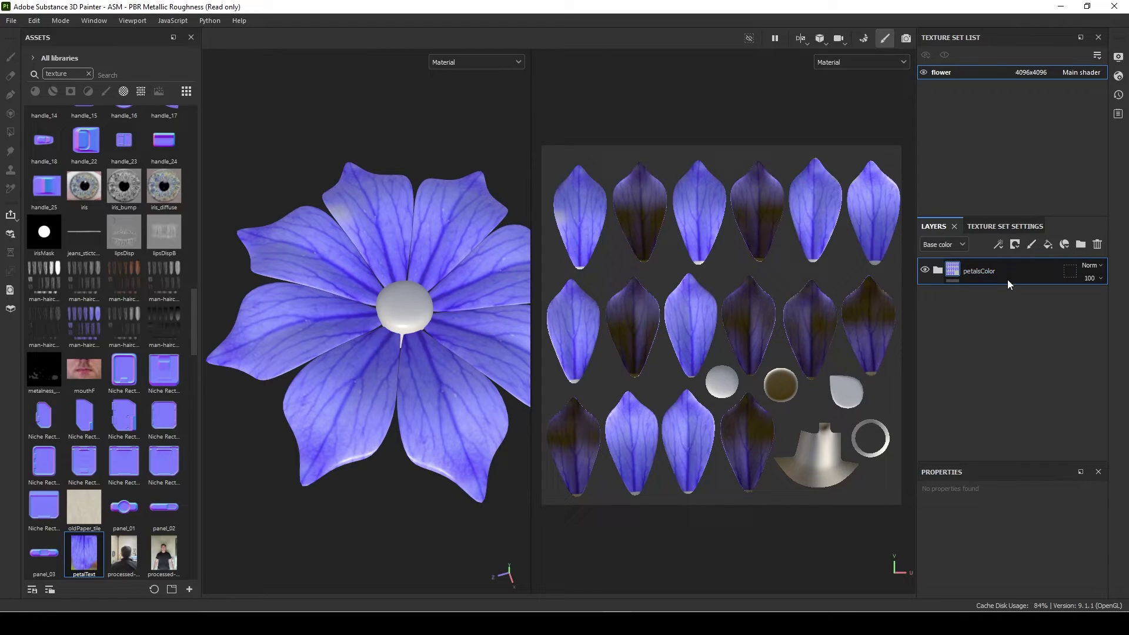
# Add an anchor point to the petalsColor folder and create a fill layer above it with its color channel disabled.
pyautogui.rightClick(1004, 274)
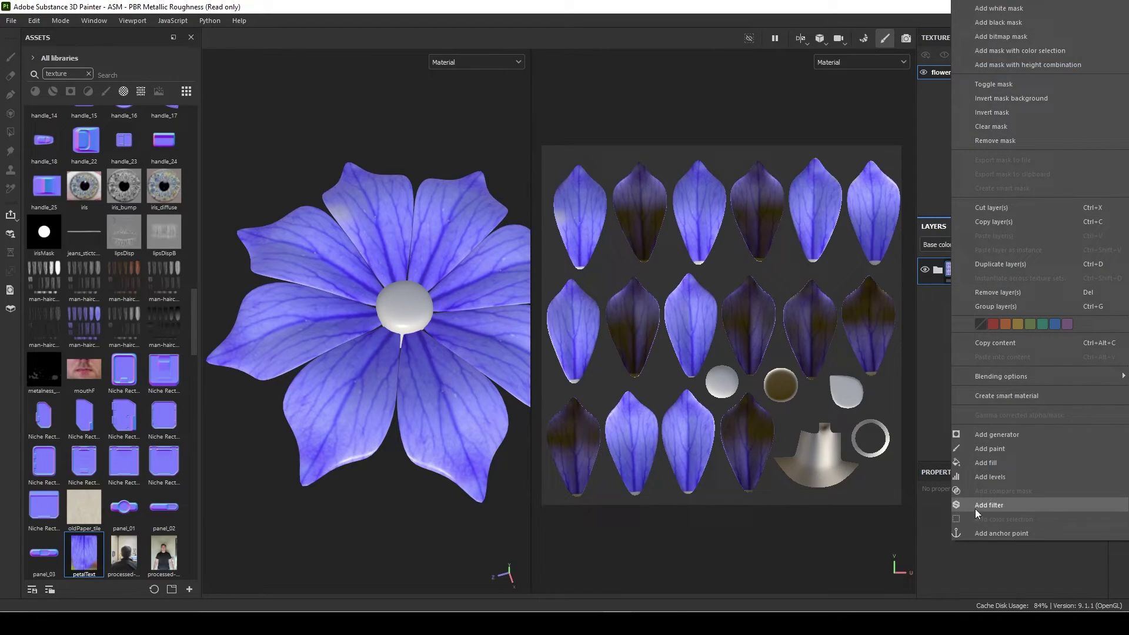
pyautogui.click(1012, 534)
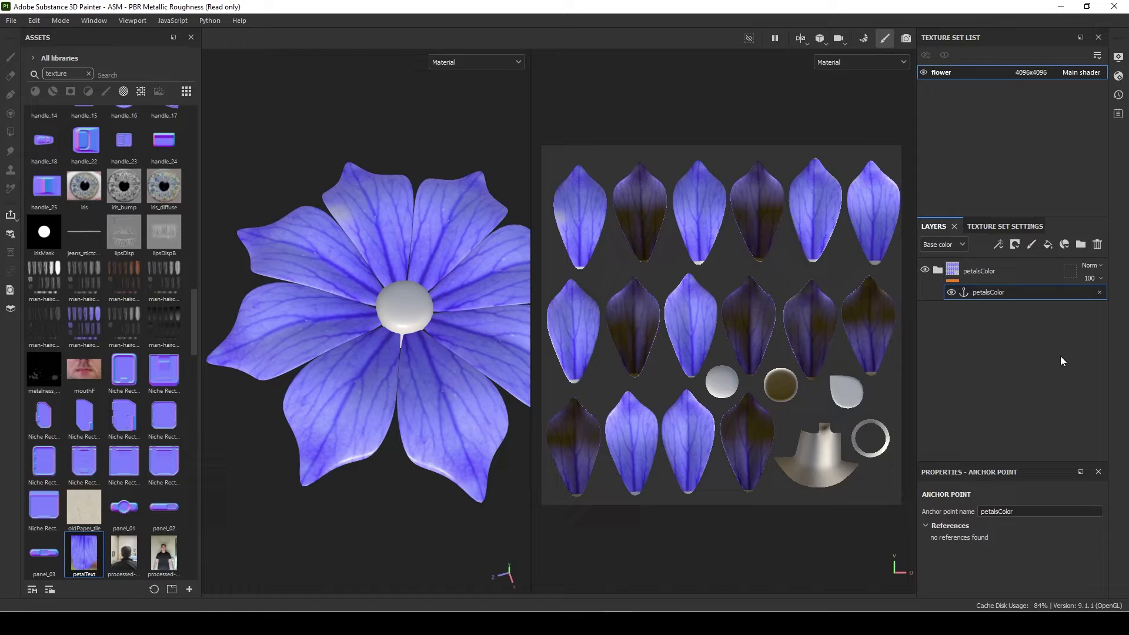
pyautogui.click(1048, 244)
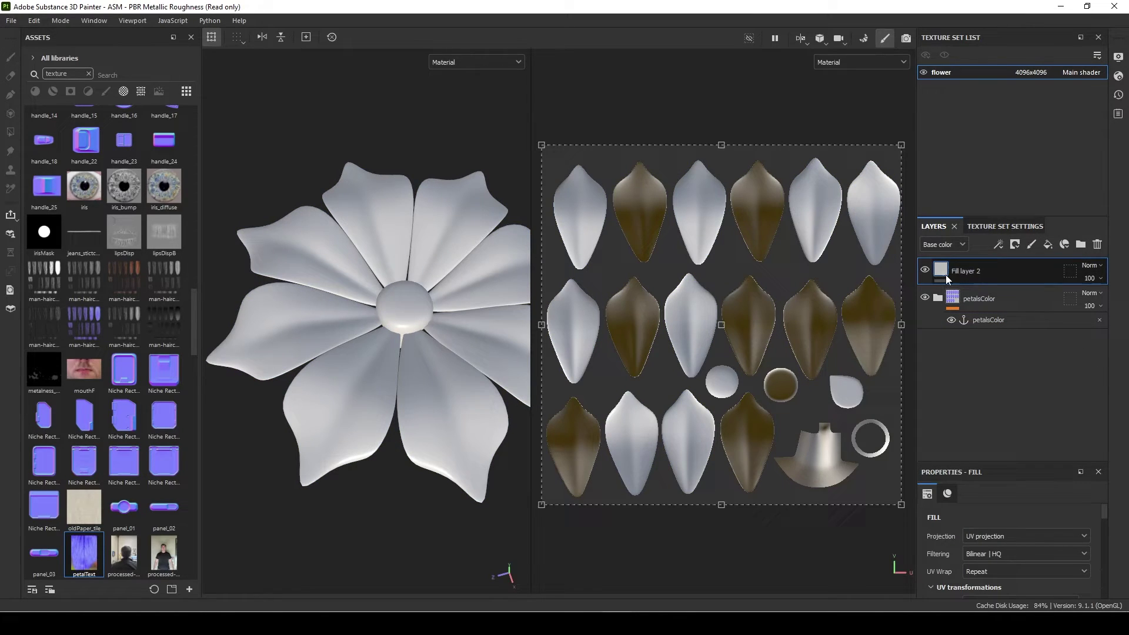
pyautogui.scroll(-6, 995, 504)
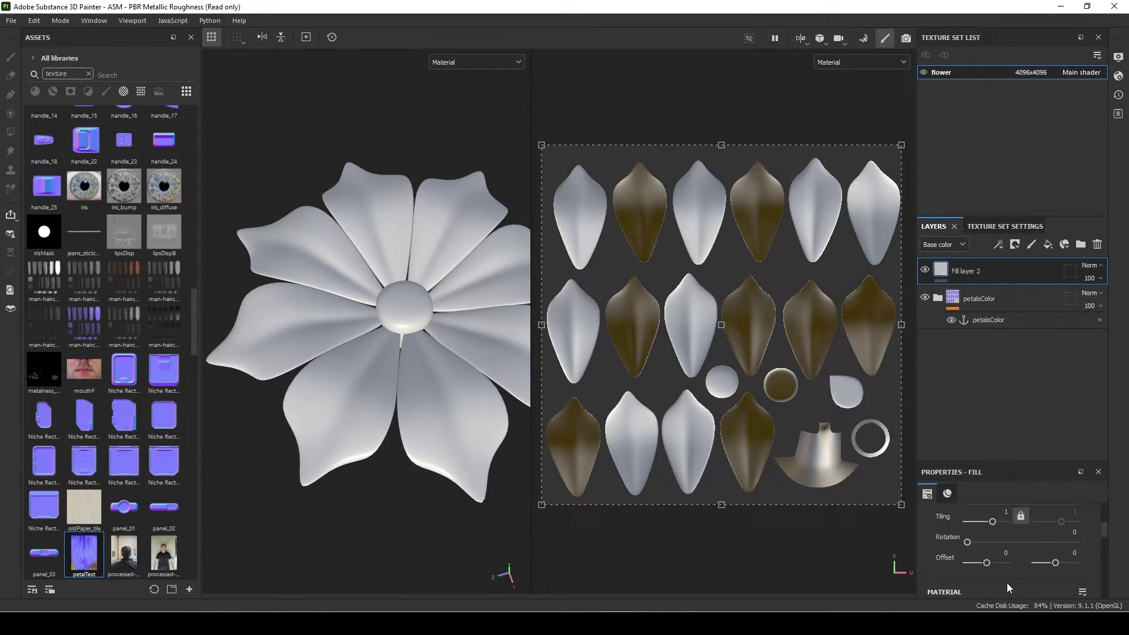
pyautogui.click(951, 544)
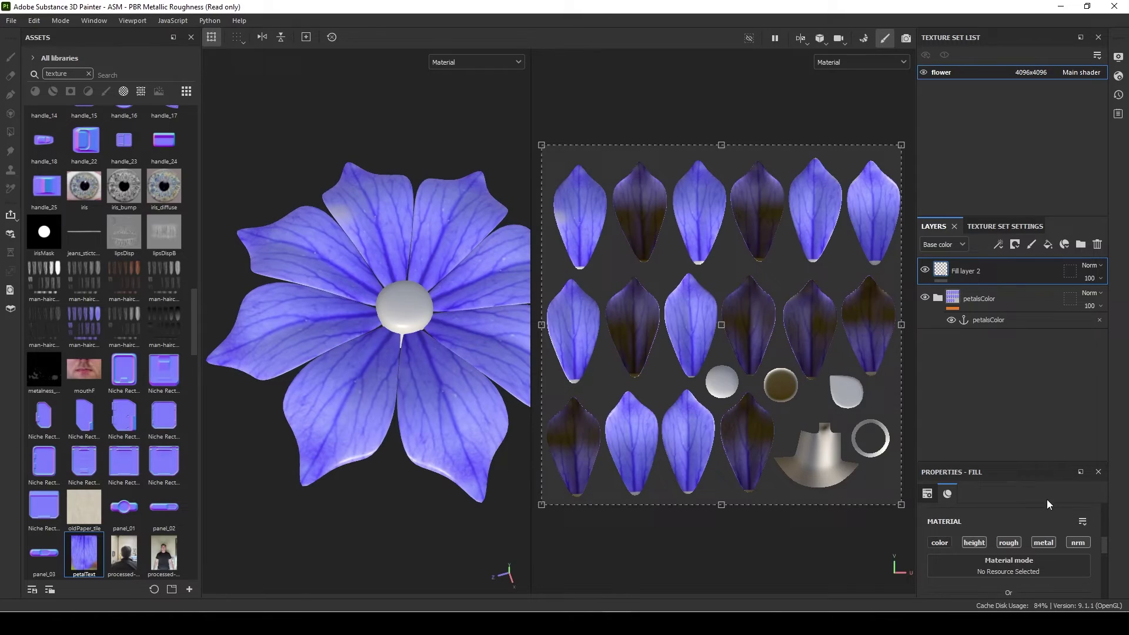
# Add a black mask to Fill layer 2 and put a fill effect on that mask.
pyautogui.rightClick(939, 283)
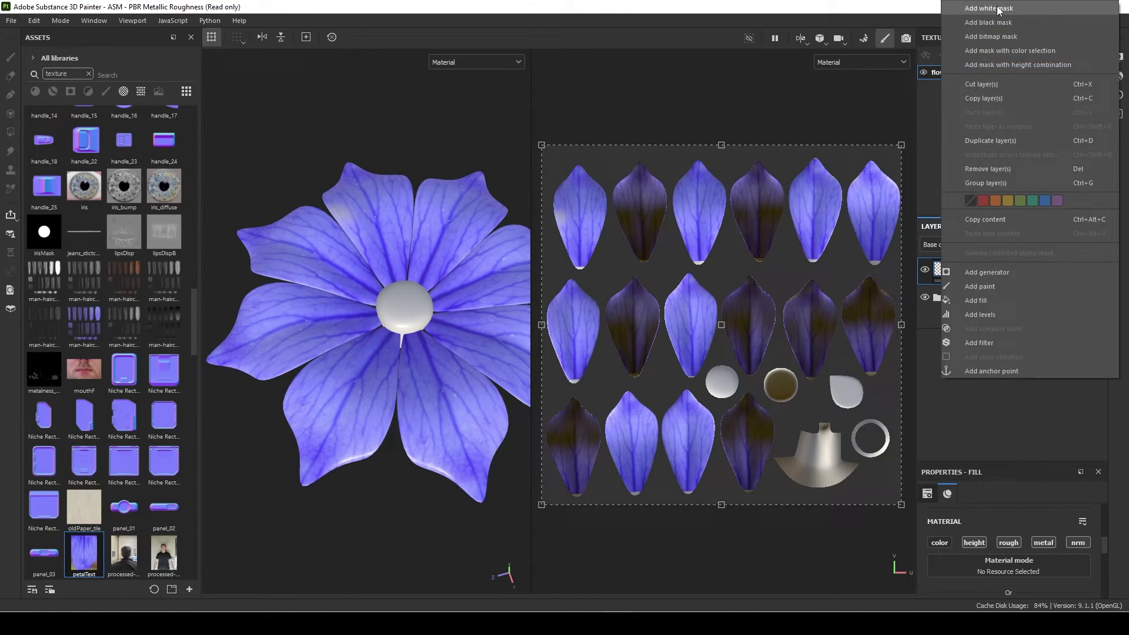
pyautogui.click(1006, 23)
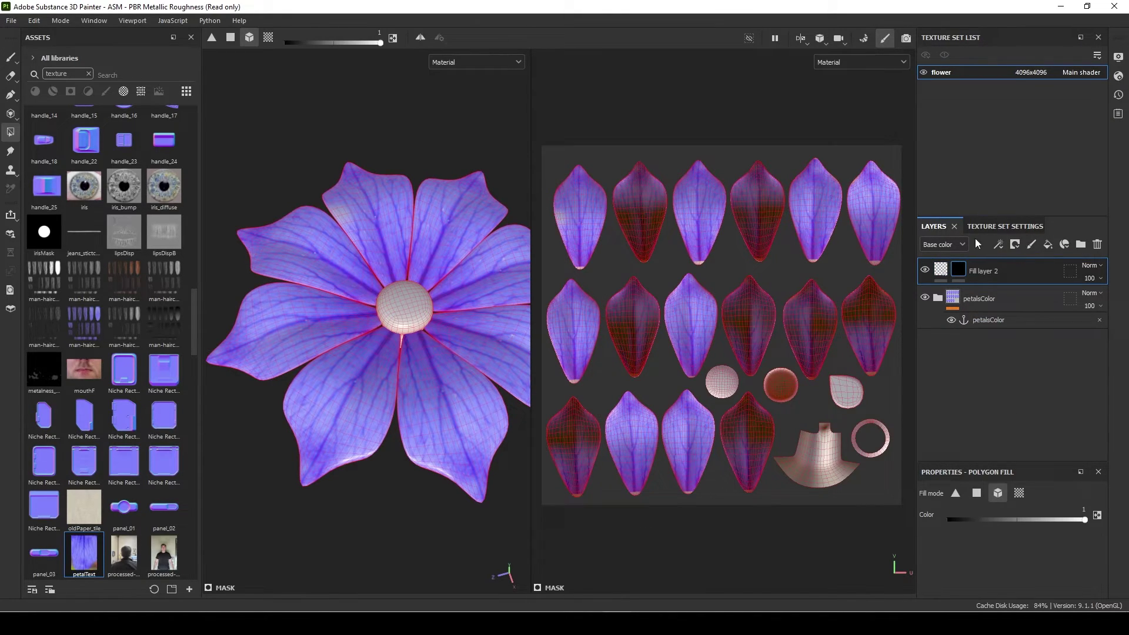
pyautogui.rightClick(959, 276)
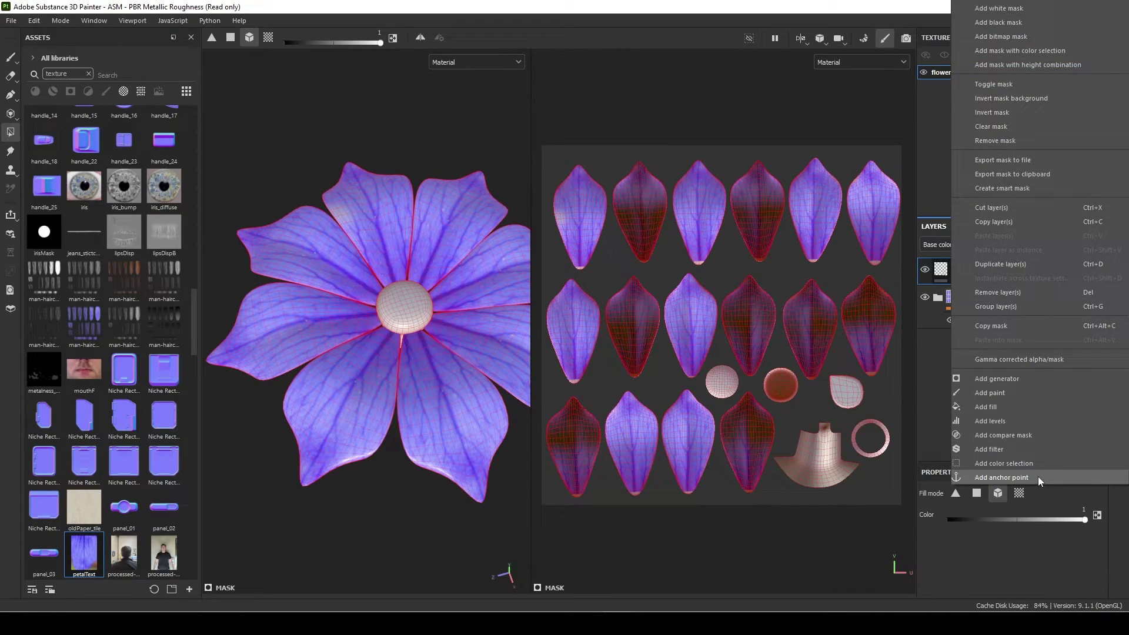
pyautogui.click(994, 408)
pyautogui.rightClick(1002, 290)
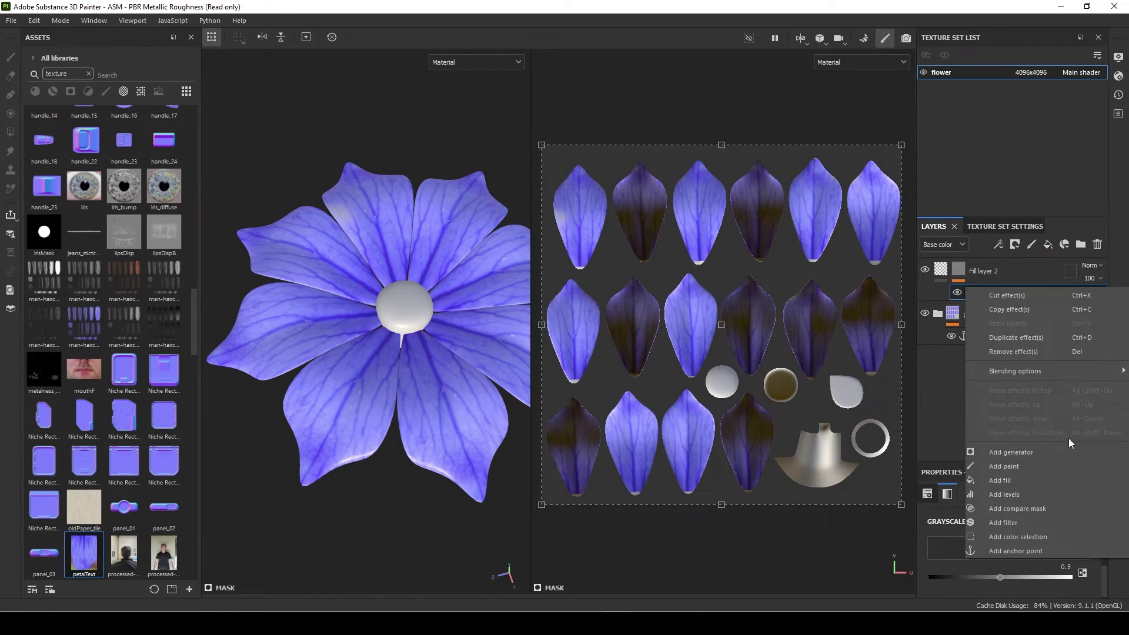
pyautogui.click(1029, 550)
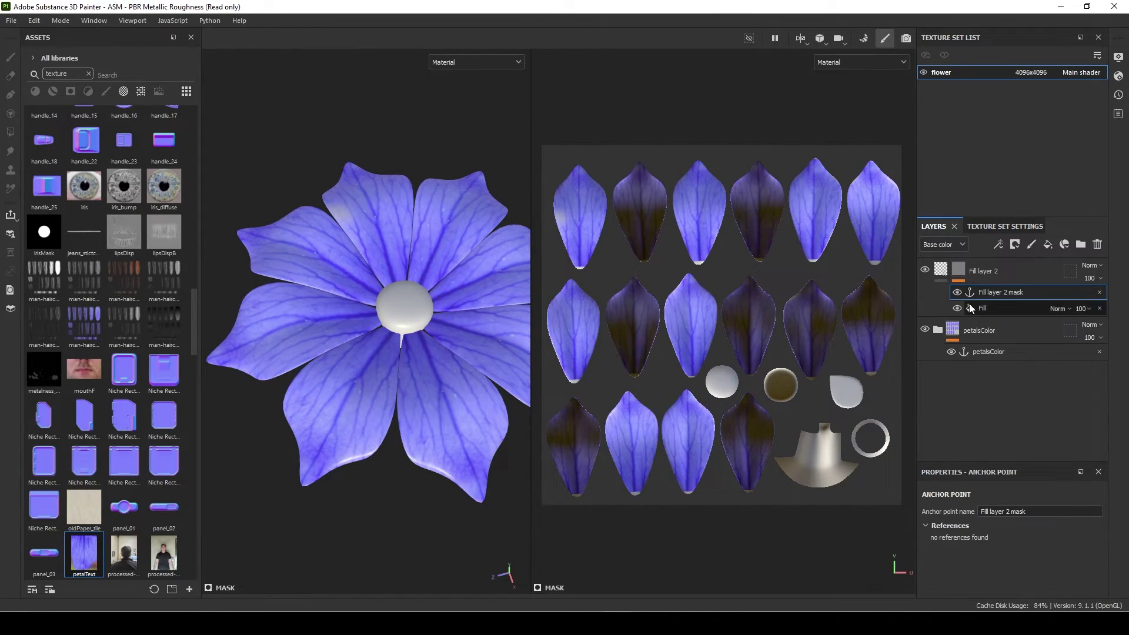
pyautogui.click(1100, 292)
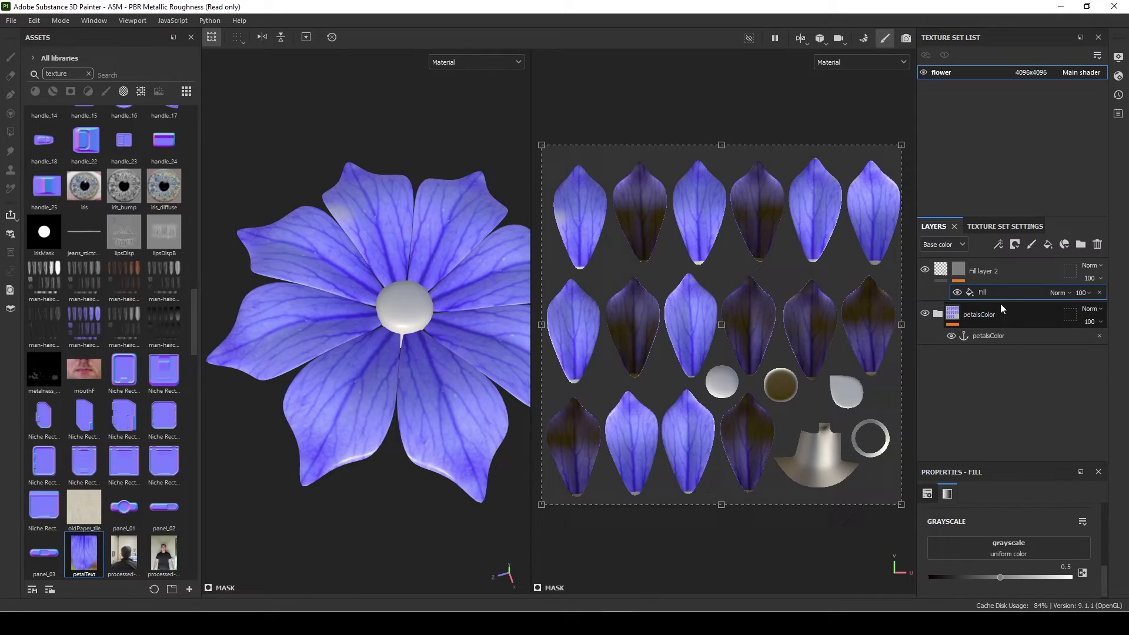
# Use the petalsColor anchor point as the grayscale source of the mask's fill effect.
pyautogui.click(1053, 548)
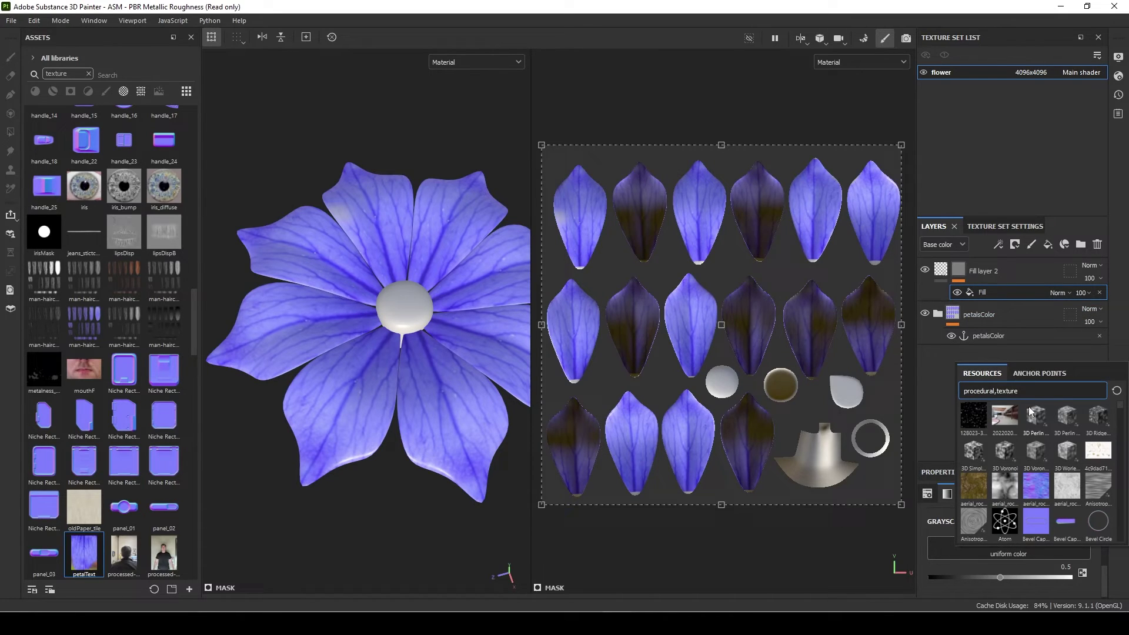
pyautogui.click(1037, 374)
pyautogui.click(996, 392)
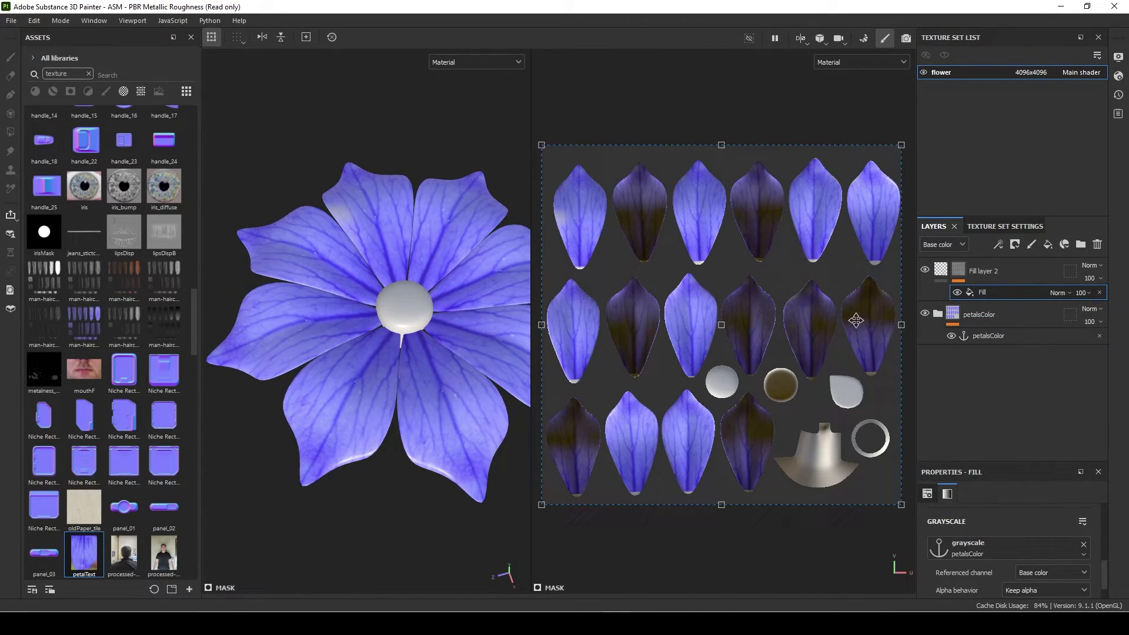
# Display the mask of Fill layer 2 in the viewports to examine the vein pattern.
pyautogui.click(958, 274)
pyautogui.press('4')
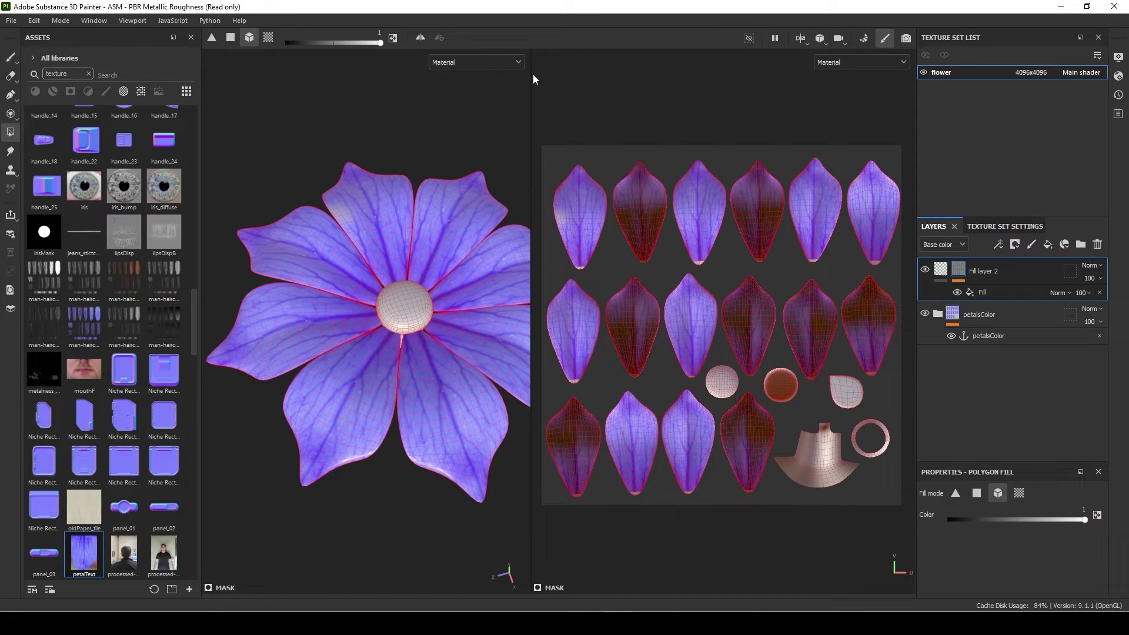
pyautogui.click(460, 62)
pyautogui.click(464, 184)
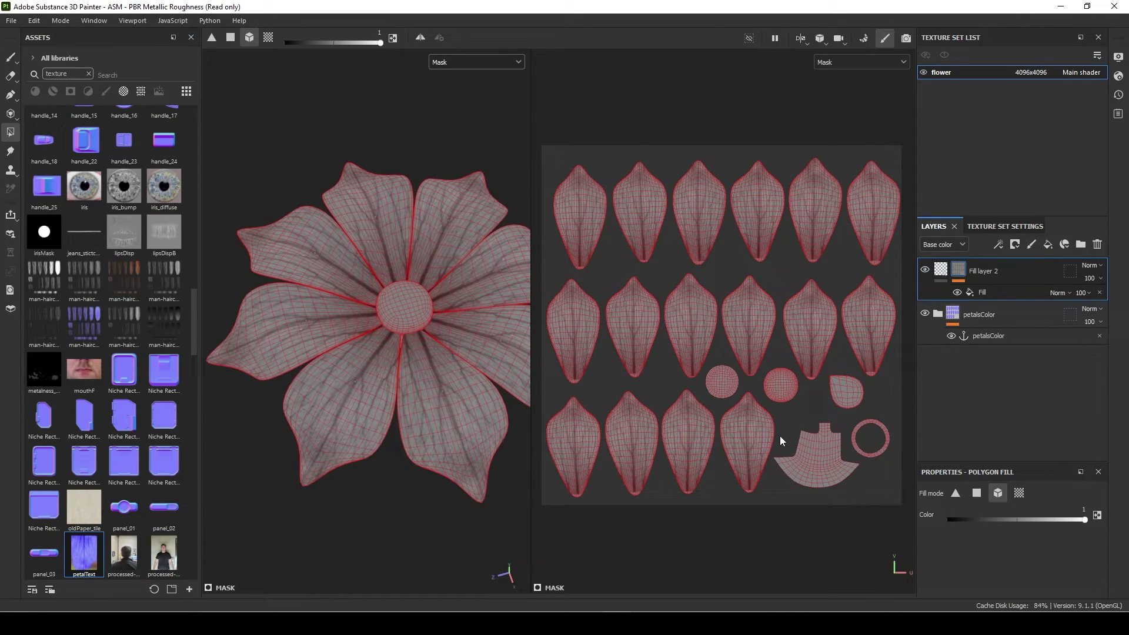
# Add a Levels effect above the mask's fill, invert it and lower the white input point to 0.57.
pyautogui.click(996, 288)
pyautogui.rightClick(996, 288)
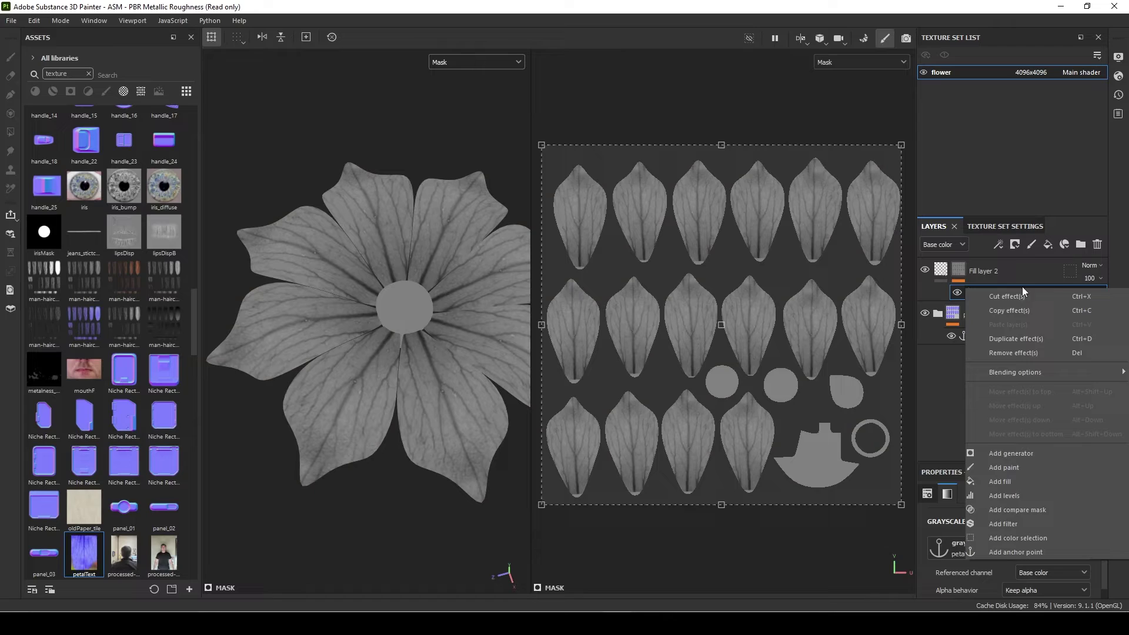
pyautogui.click(1021, 496)
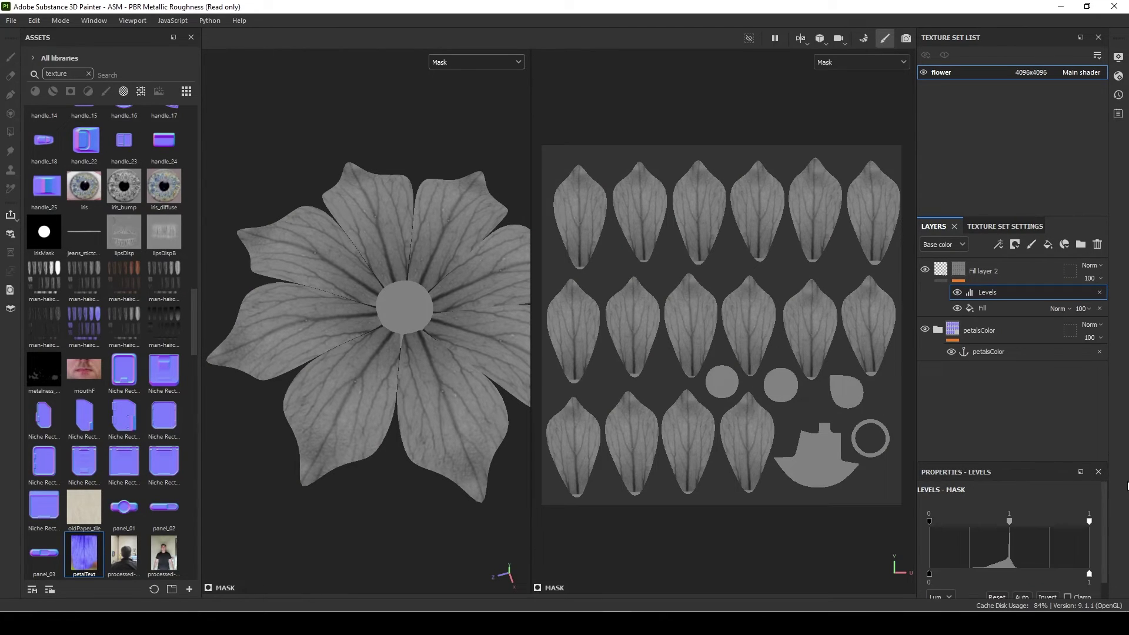
pyautogui.scroll(-1, 1040, 500)
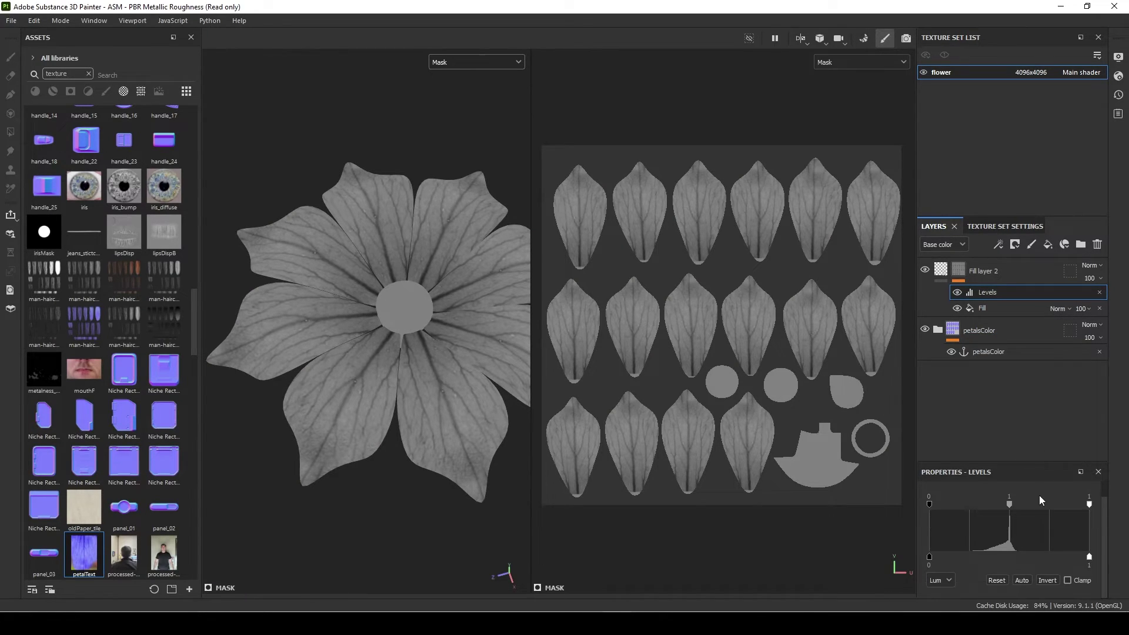
pyautogui.click(1058, 578)
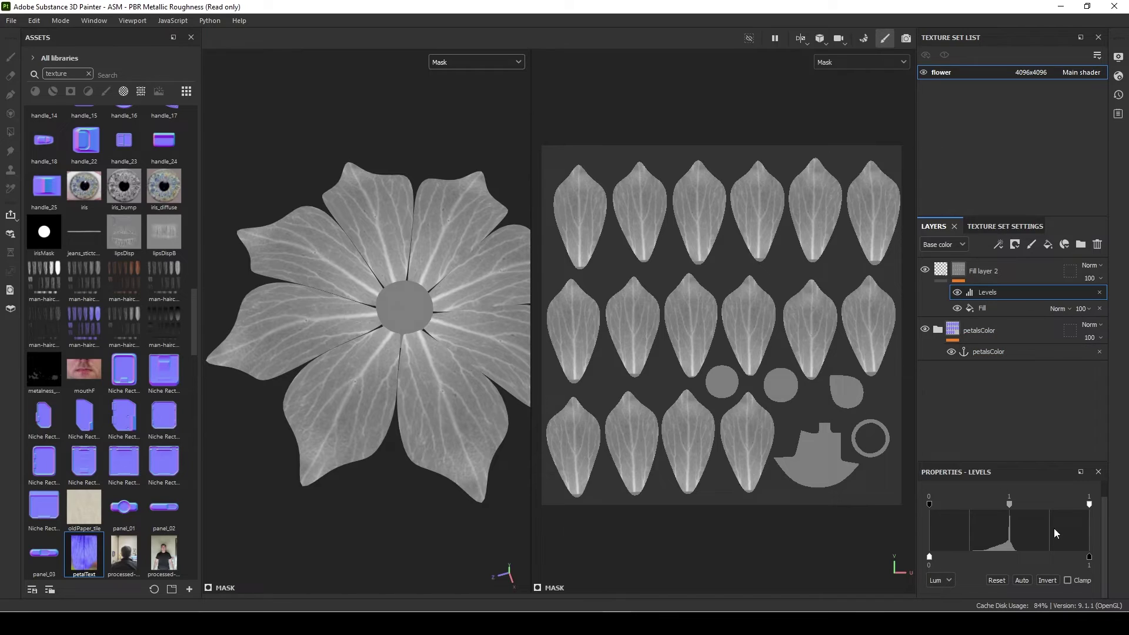
pyautogui.moveTo(1087, 509); pyautogui.dragTo(1021, 510)
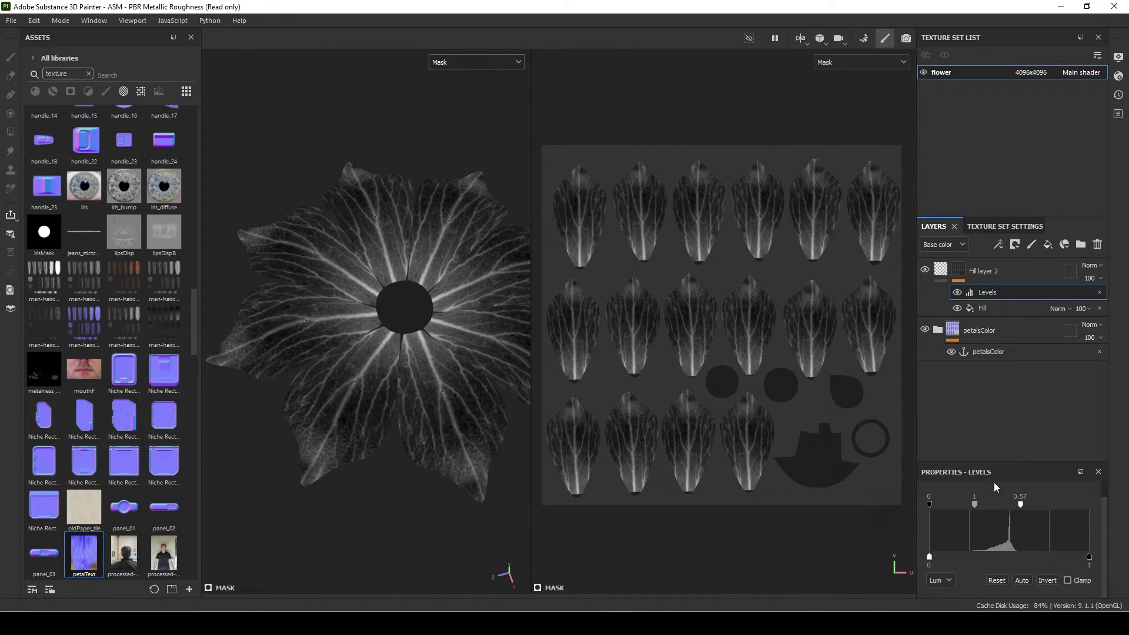
# Collapse the mask effects of Fill layer 2, enlarge its fill properties area and return the viewports to the Material view.
pyautogui.click(922, 269)
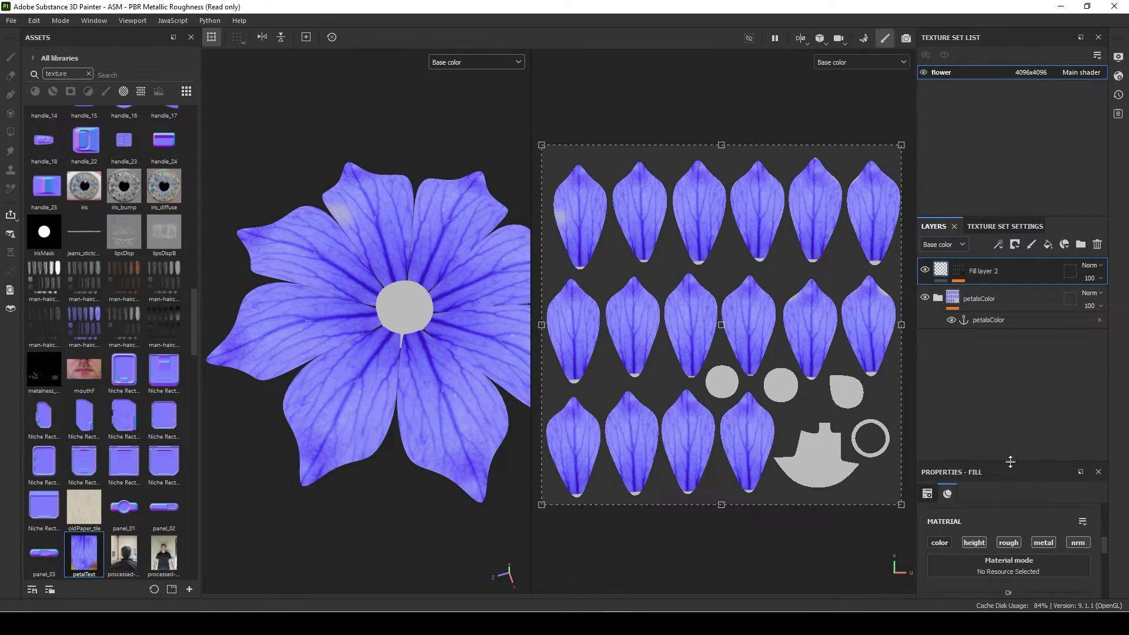
pyautogui.moveTo(1021, 463); pyautogui.dragTo(1020, 375)
pyautogui.click(436, 63)
pyautogui.click(447, 91)
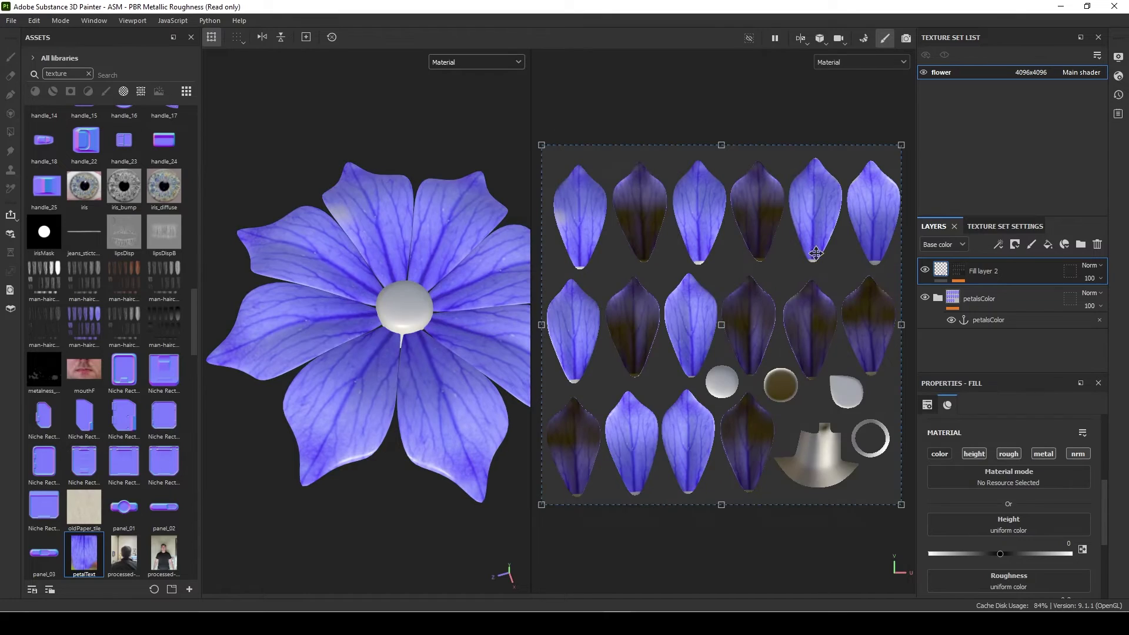
# Set the roughness of Fill layer 2 to 1 and check the petals' shine up close.
pyautogui.scroll(-3, 1073, 482)
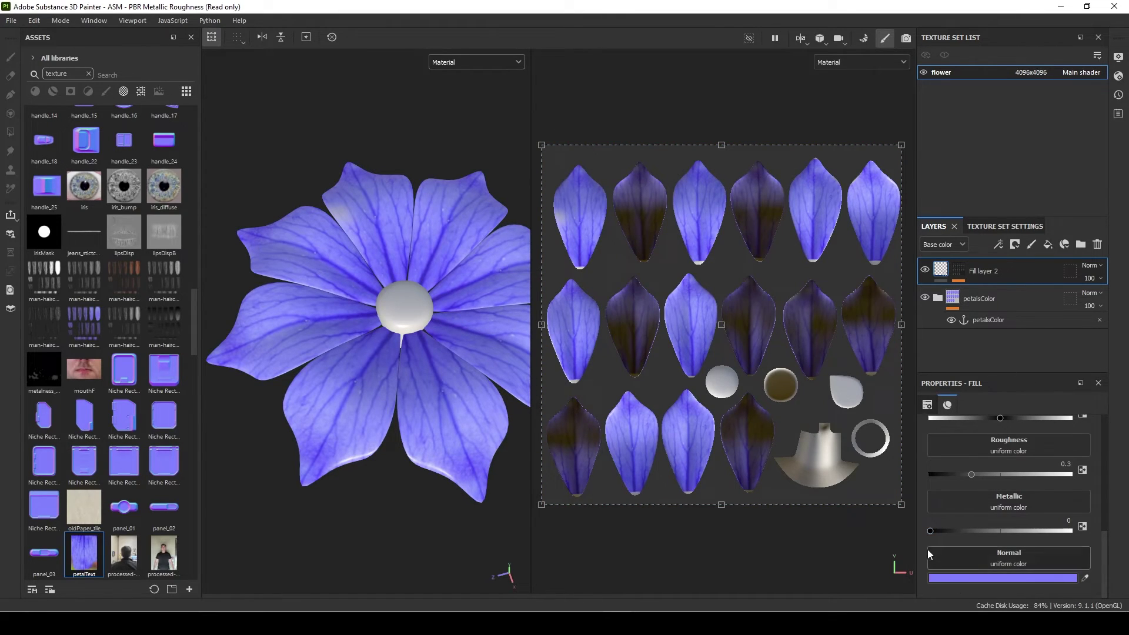
pyautogui.moveTo(976, 473); pyautogui.dragTo(1050, 477)
pyautogui.keyDown('shift'); pyautogui.moveTo(491, 308); pyautogui.dragTo(416, 425, button='right'); pyautogui.keyUp('shift')
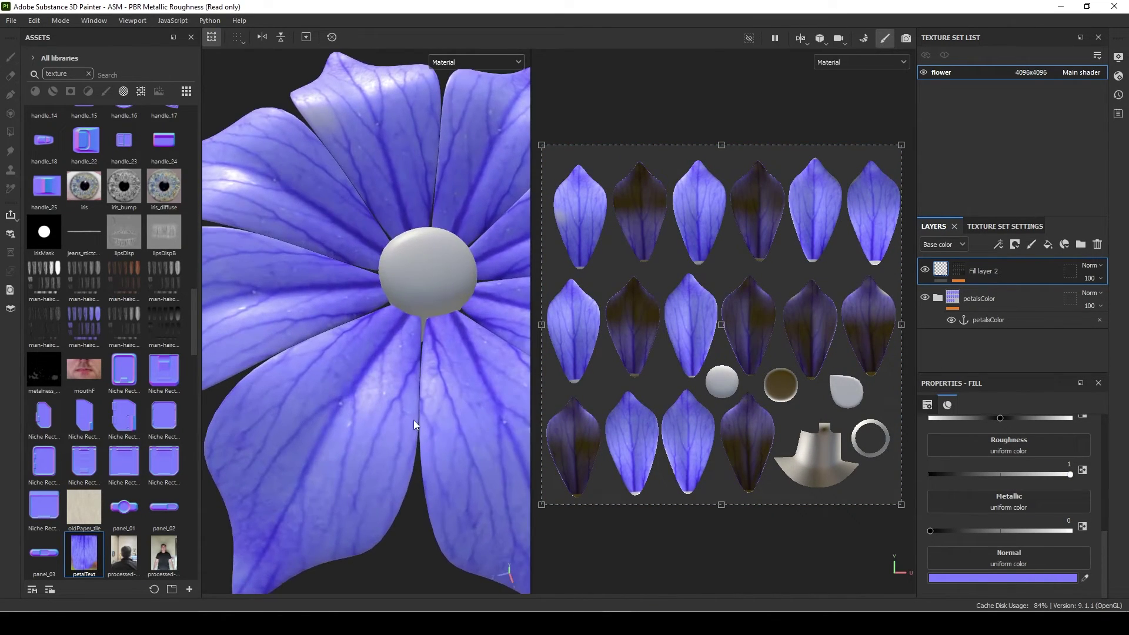
pyautogui.moveTo(416, 424)
pyautogui.keyDown('alt'); pyautogui.mouseDown()
pyautogui.moveTo(467, 369)
pyautogui.moveTo(424, 388)
pyautogui.moveTo(424, 404)
pyautogui.mouseUp(); pyautogui.keyUp('alt')
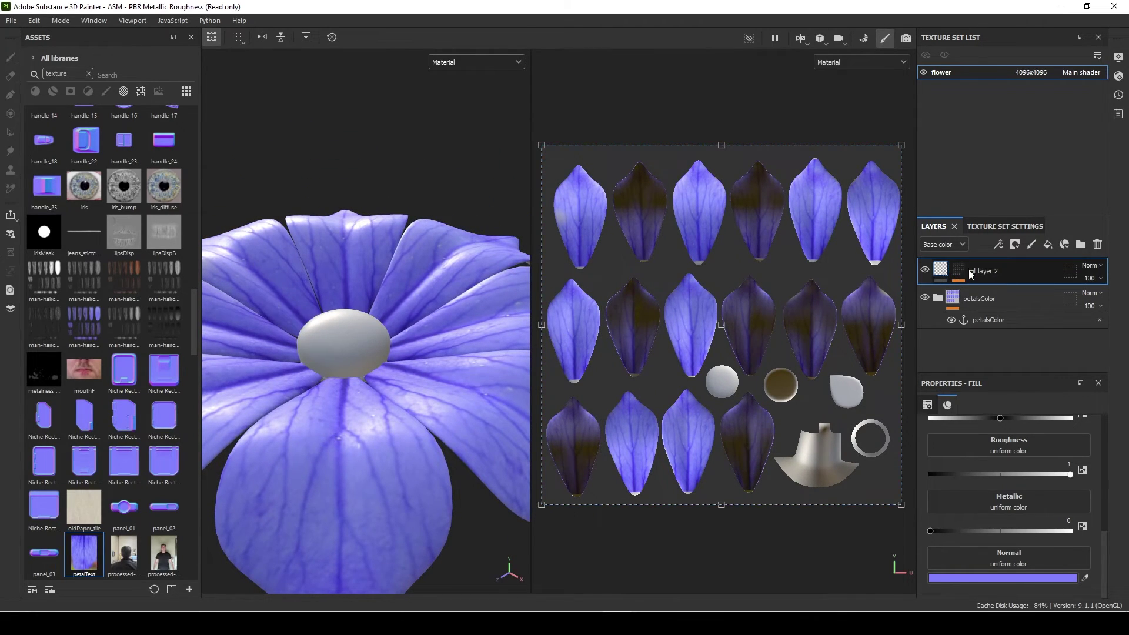
# Raise the height of Fill layer 2 to 0.3143 and inspect the petal relief from several angles.
pyautogui.scroll(1, 1059, 530)
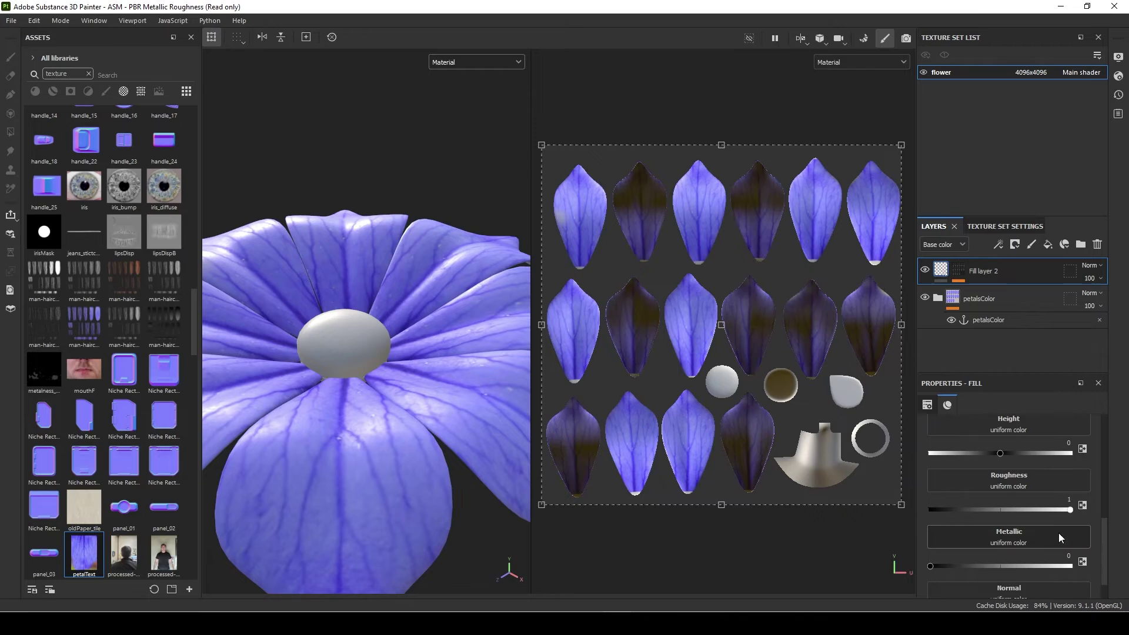
pyautogui.moveTo(1002, 454); pyautogui.dragTo(1024, 453)
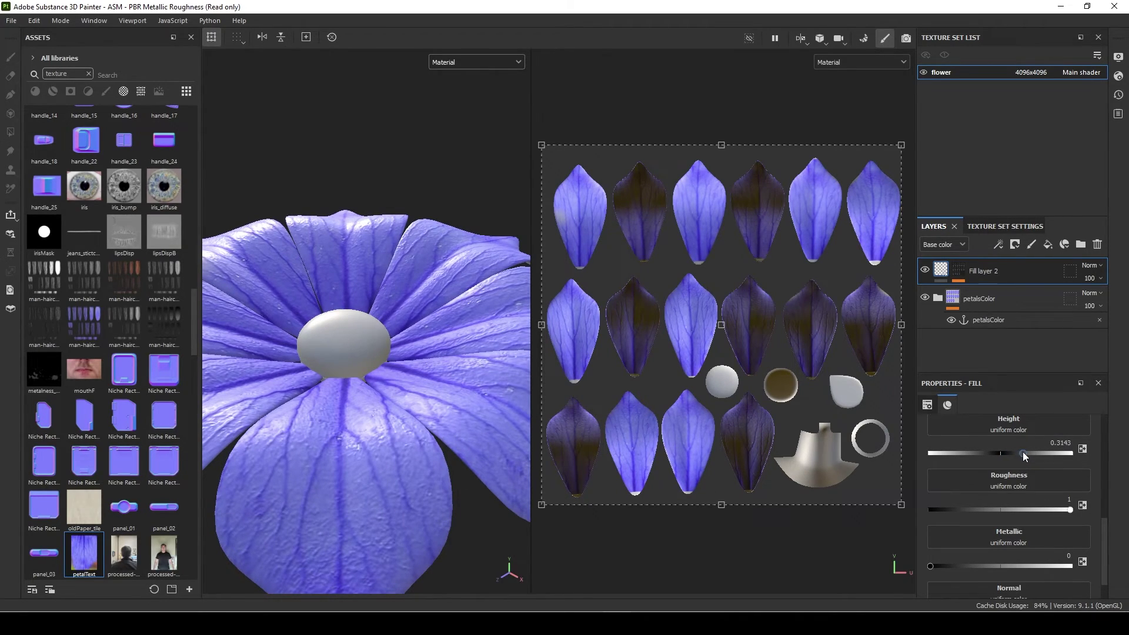
pyautogui.keyDown('alt'); pyautogui.moveTo(429, 486); pyautogui.dragTo(260, 469, button='right'); pyautogui.keyUp('alt')
pyautogui.keyDown('alt'); pyautogui.moveTo(270, 413); pyautogui.dragTo(252, 499); pyautogui.keyUp('alt')
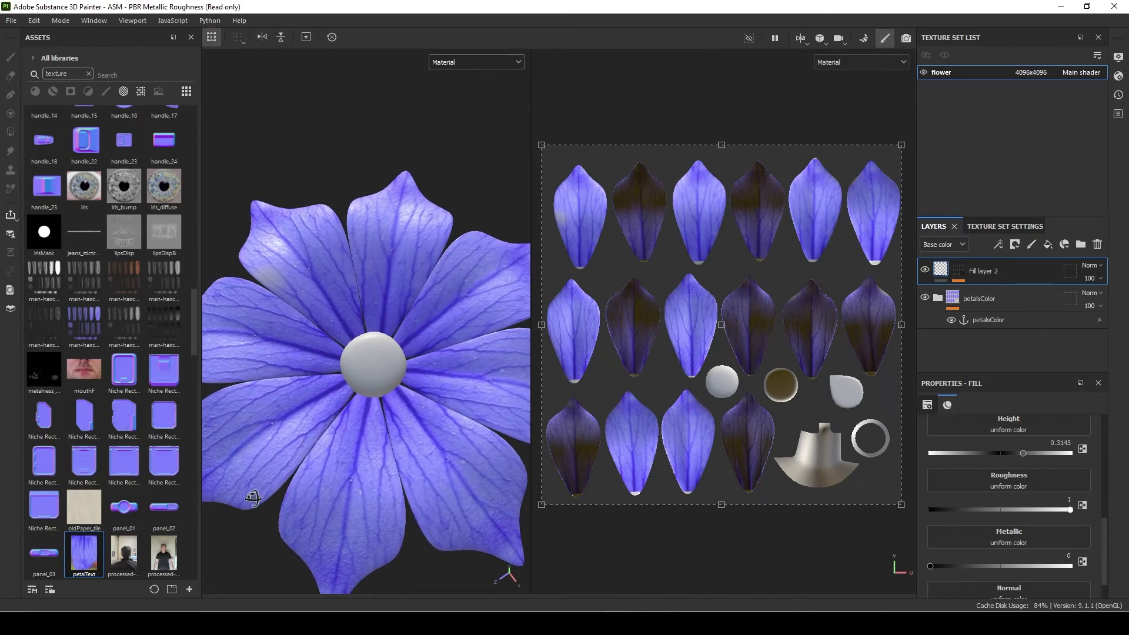
pyautogui.moveTo(363, 441)
pyautogui.keyDown('shift'); pyautogui.mouseDown(button='right')
pyautogui.moveTo(324, 441)
pyautogui.moveTo(390, 447)
pyautogui.moveTo(354, 451)
pyautogui.moveTo(378, 459)
pyautogui.moveTo(413, 497)
pyautogui.mouseUp(button='right'); pyautogui.keyUp('shift')
pyautogui.scroll(-3, 399, 480)
pyautogui.keyDown('alt'); pyautogui.moveTo(413, 497); pyautogui.dragTo(411, 349); pyautogui.keyUp('alt')
# Rename Fill layer 2 to heightRough.
pyautogui.doubleClick(1006, 271)
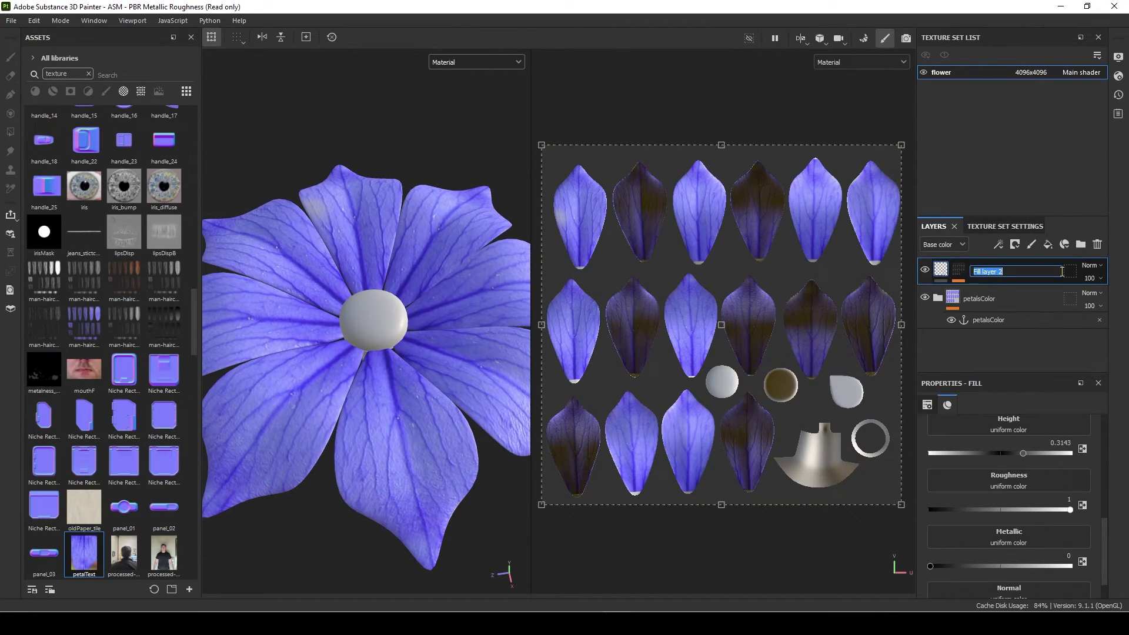
pyautogui.write('heightRough')
pyautogui.press('Return')
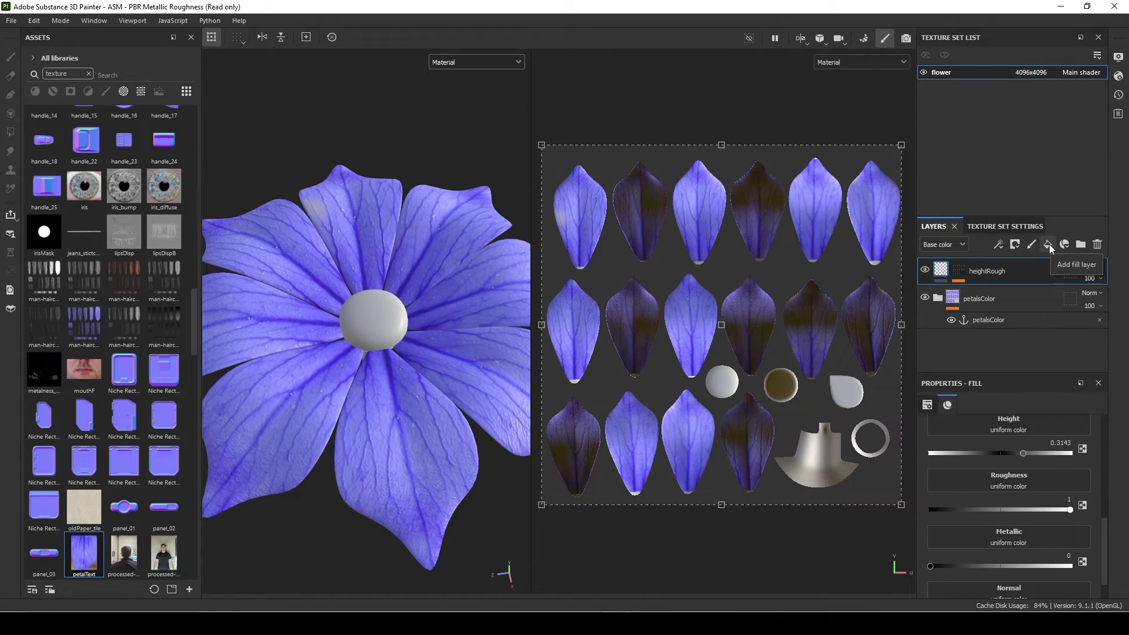
# Duplicate the heightRough layer and select the copy's mask to show its Levels and Fill effects.
pyautogui.click(1049, 245)
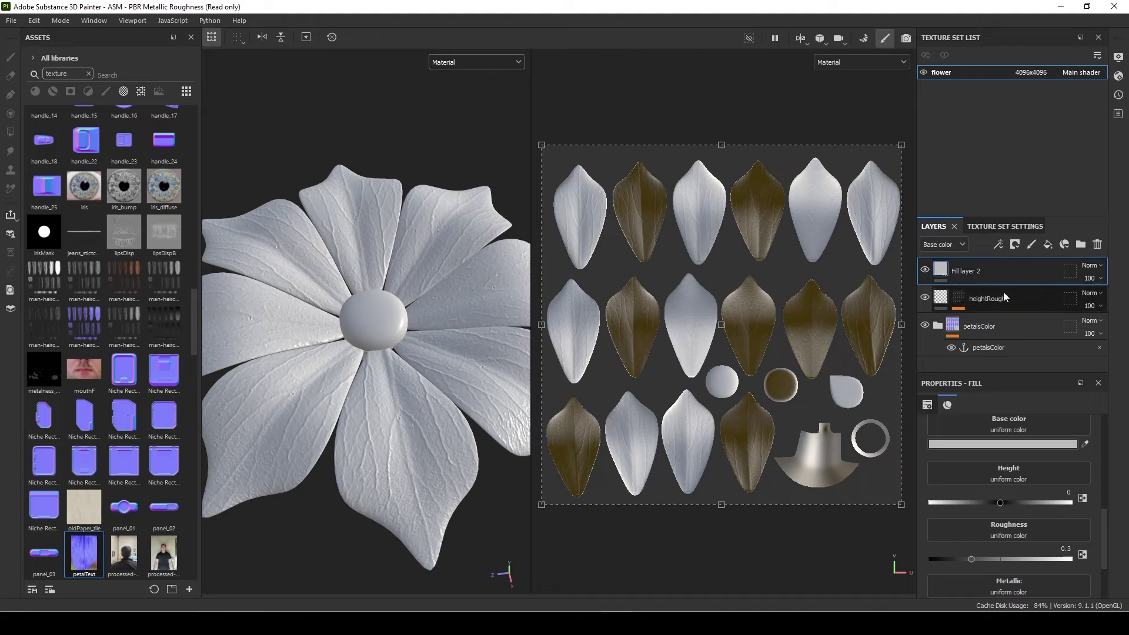
pyautogui.press('Delete')
pyautogui.rightClick(939, 280)
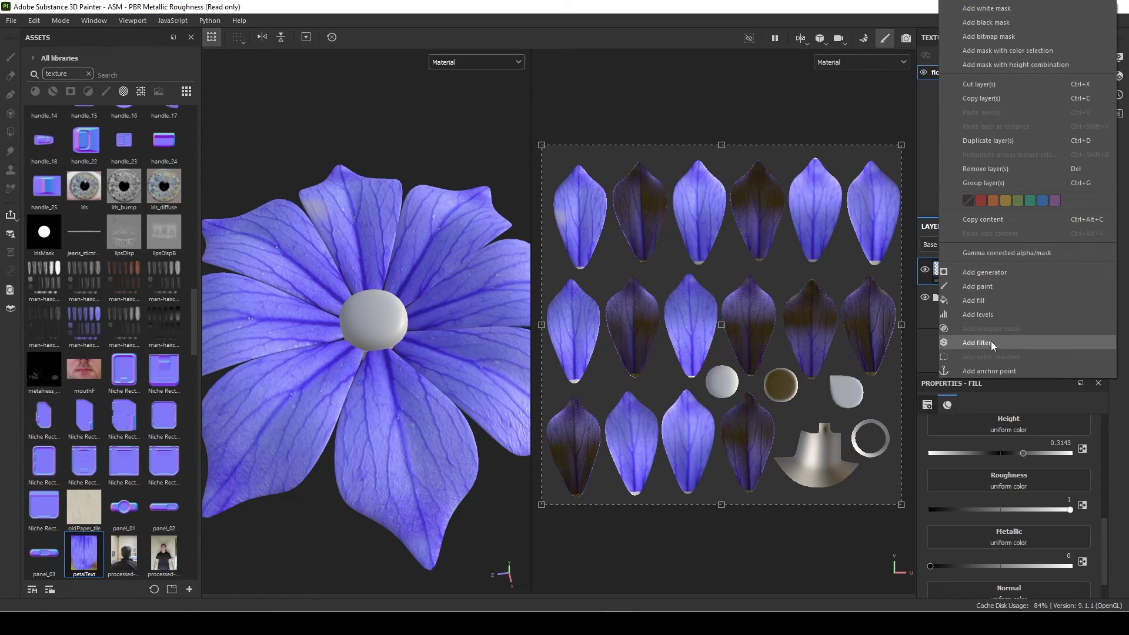
pyautogui.click(990, 140)
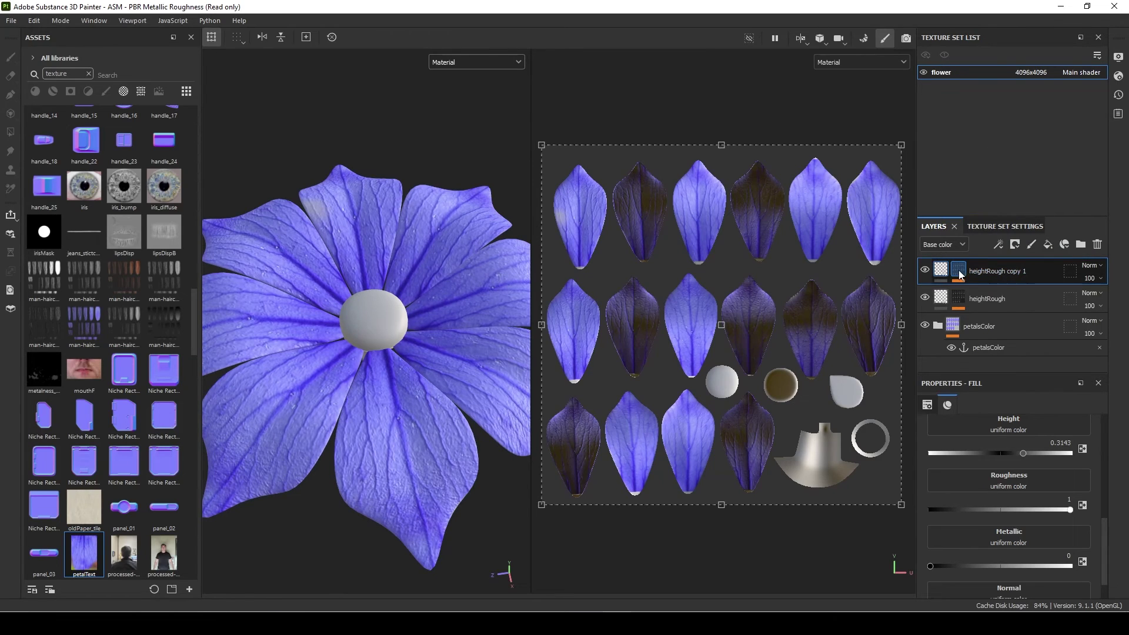
pyautogui.click(958, 272)
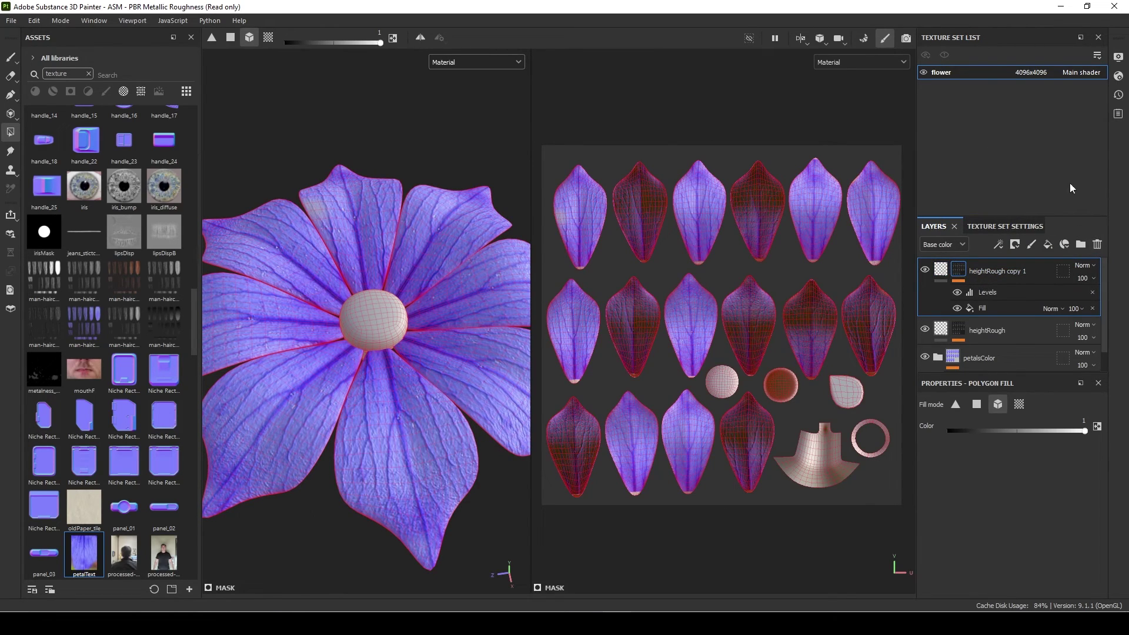
# Add an Emissive channel to the flower texture set.
pyautogui.click(1002, 227)
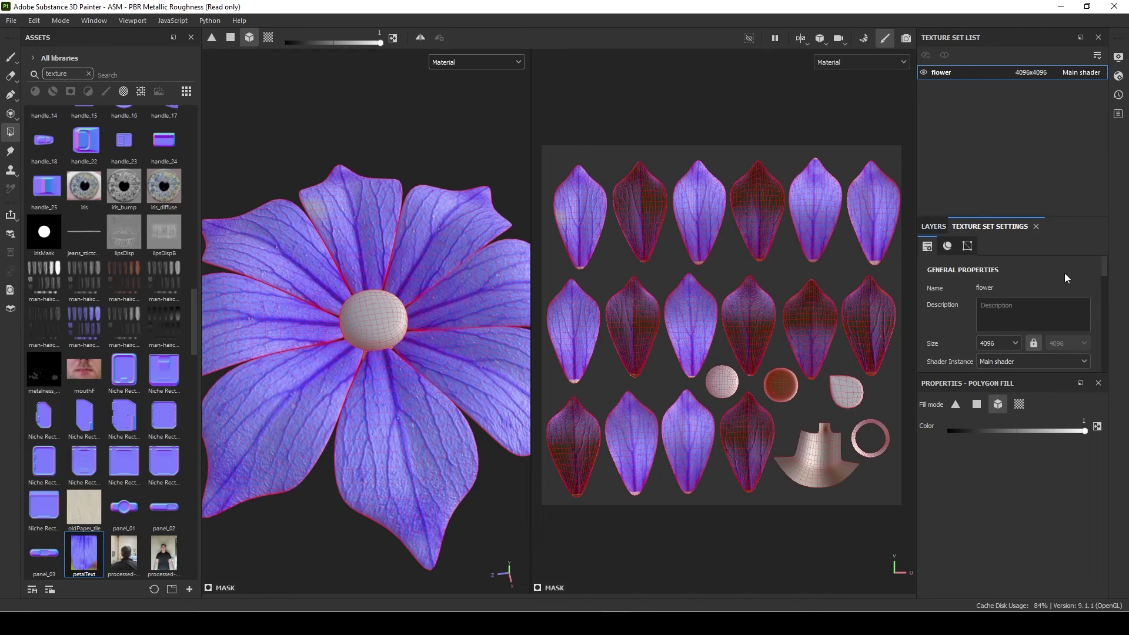
pyautogui.scroll(-3, 1065, 276)
pyautogui.click(1082, 265)
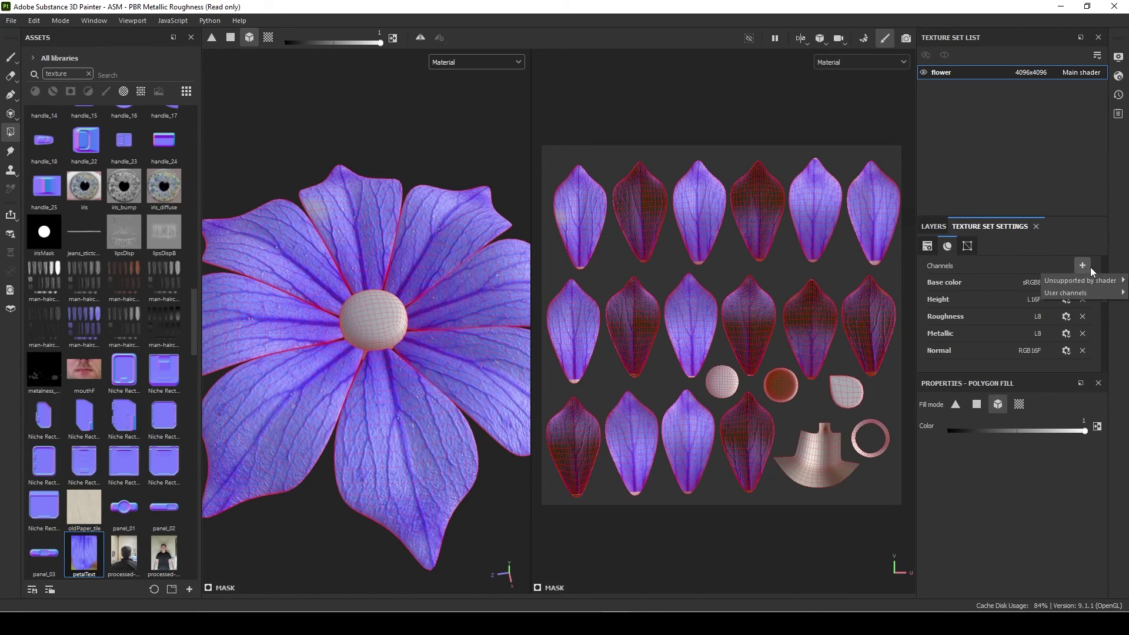
pyautogui.moveTo(1085, 293)
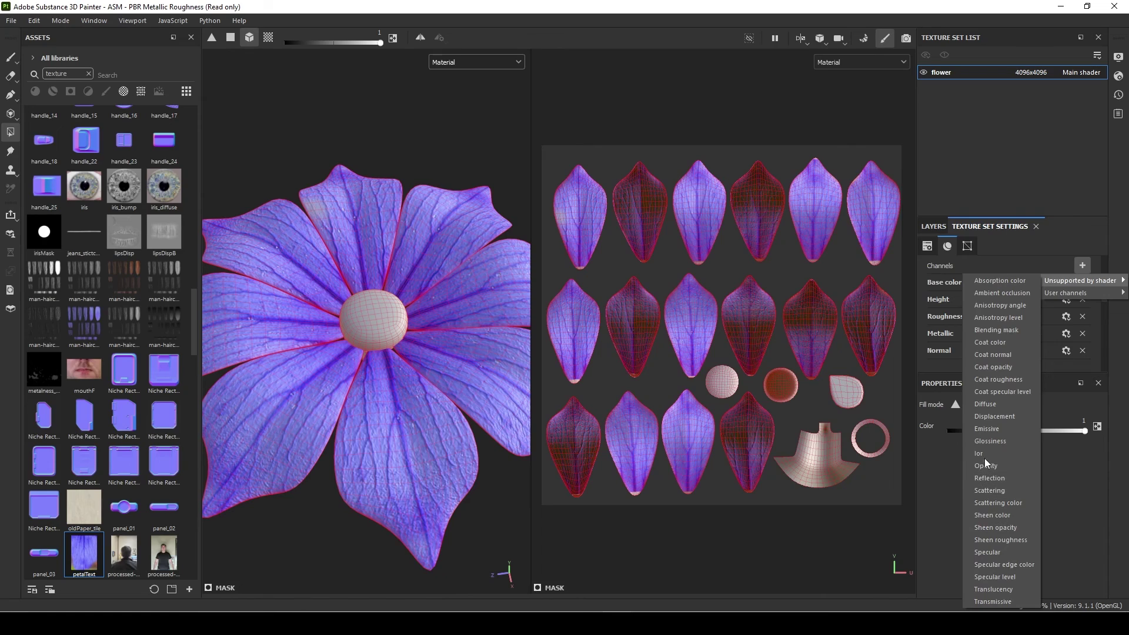
pyautogui.click(988, 429)
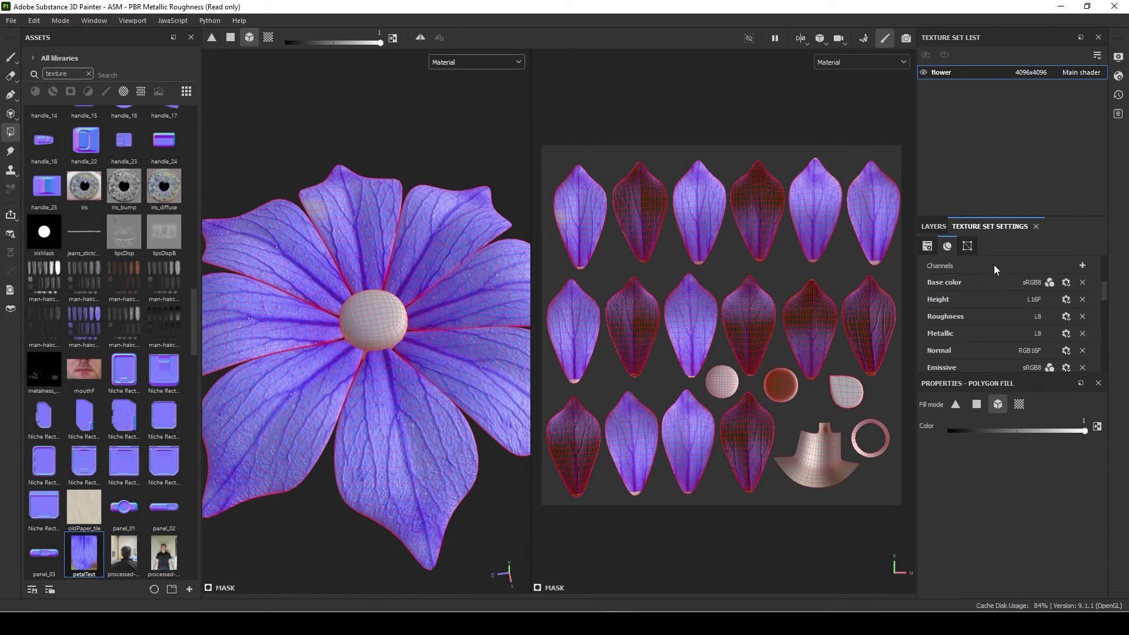
# Restrict the heightRough copy 1 fill to the emissive channel, disabling height, roughness, metallic and normal.
pyautogui.click(934, 226)
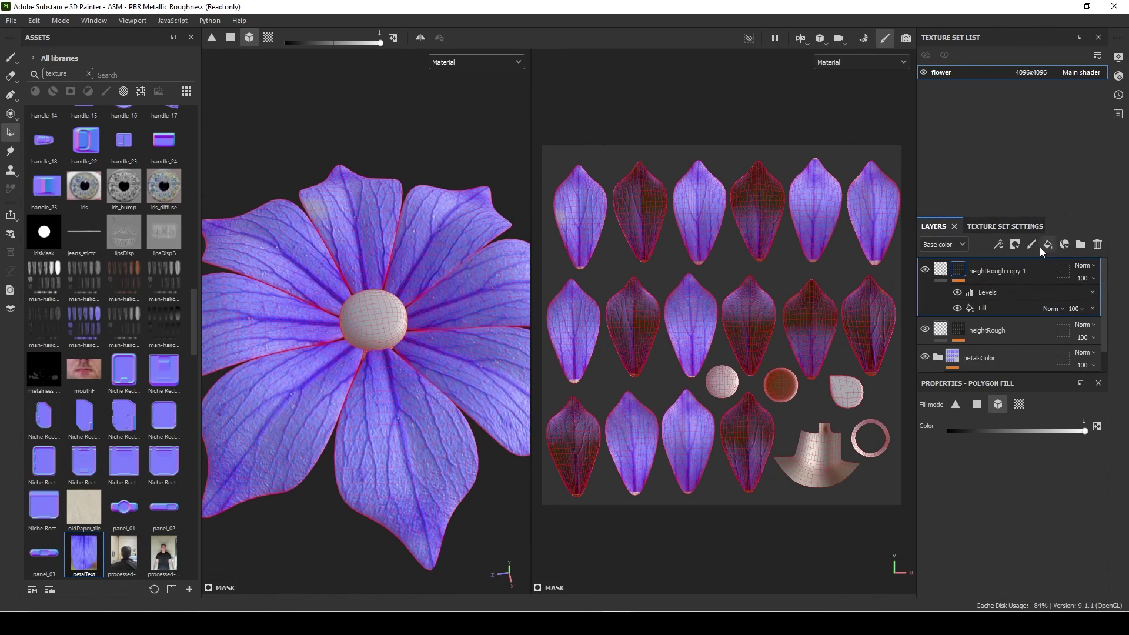
pyautogui.click(940, 271)
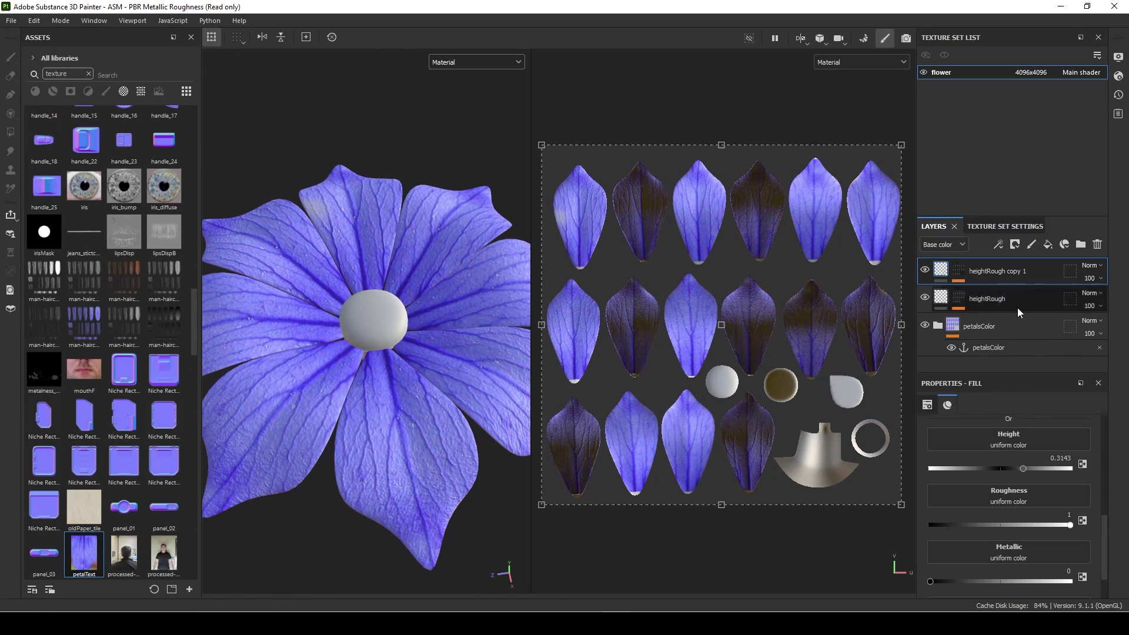
pyautogui.scroll(3, 1010, 545)
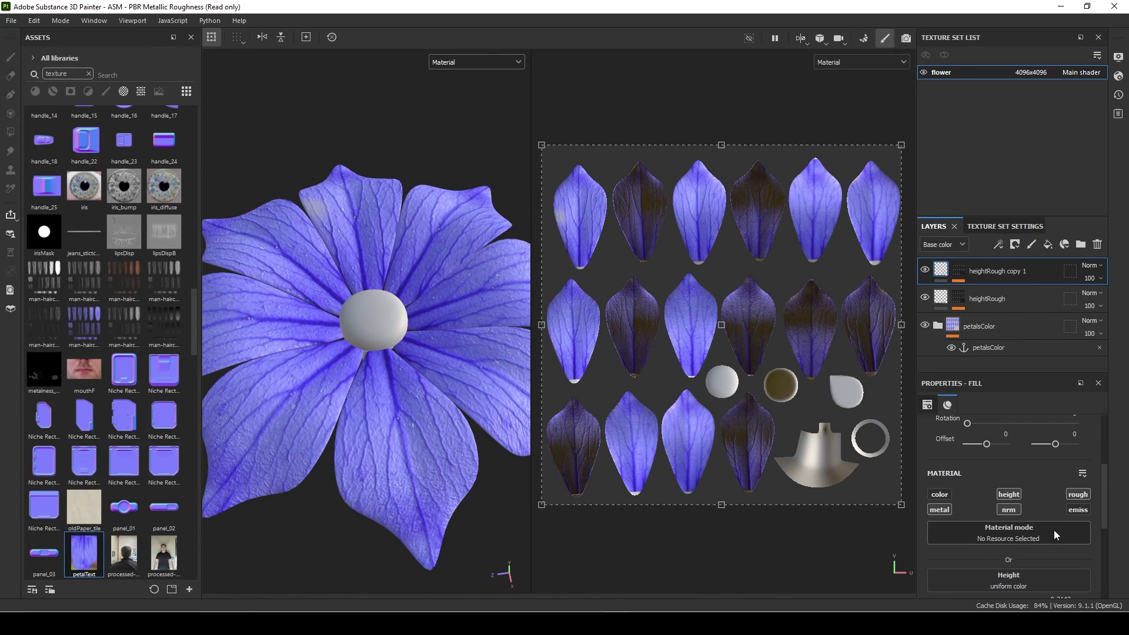
pyautogui.click(1009, 494)
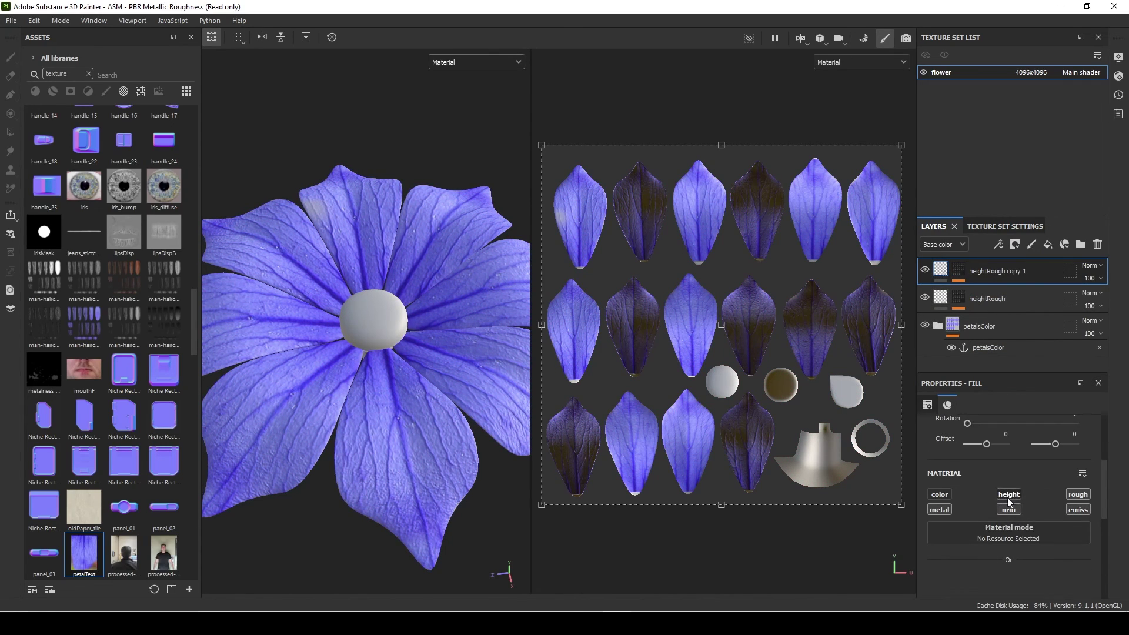
pyautogui.click(1079, 509)
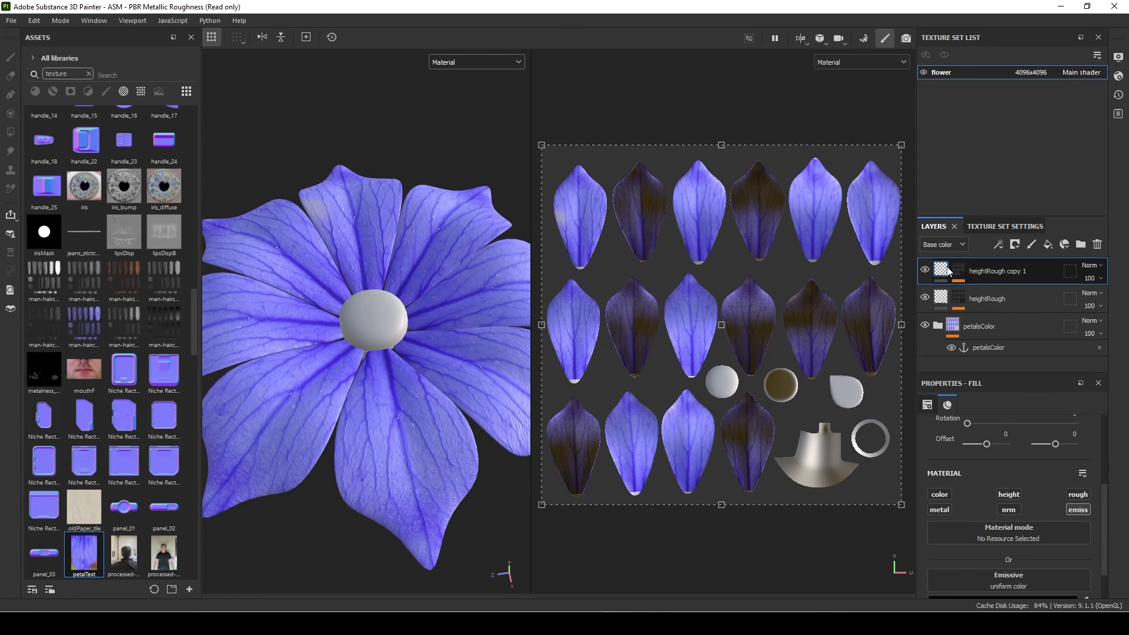
pyautogui.scroll(-1, 1043, 478)
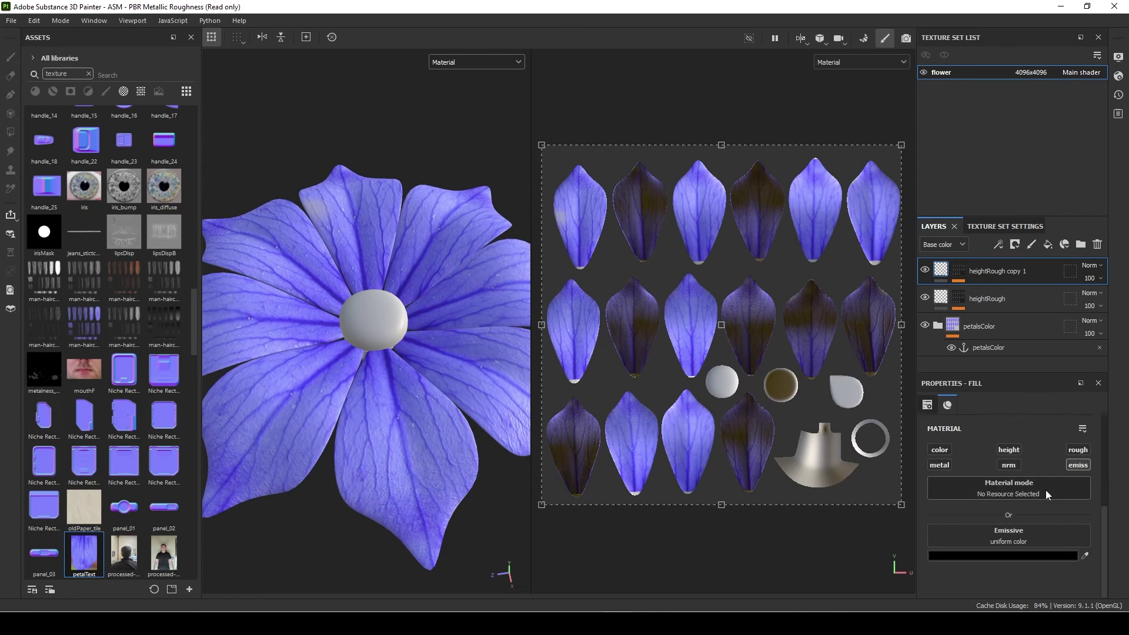
# Set the emissive color of heightRough copy 1 to pure red, FF0000.
pyautogui.click(1016, 553)
pyautogui.moveTo(1022, 414); pyautogui.dragTo(1065, 374)
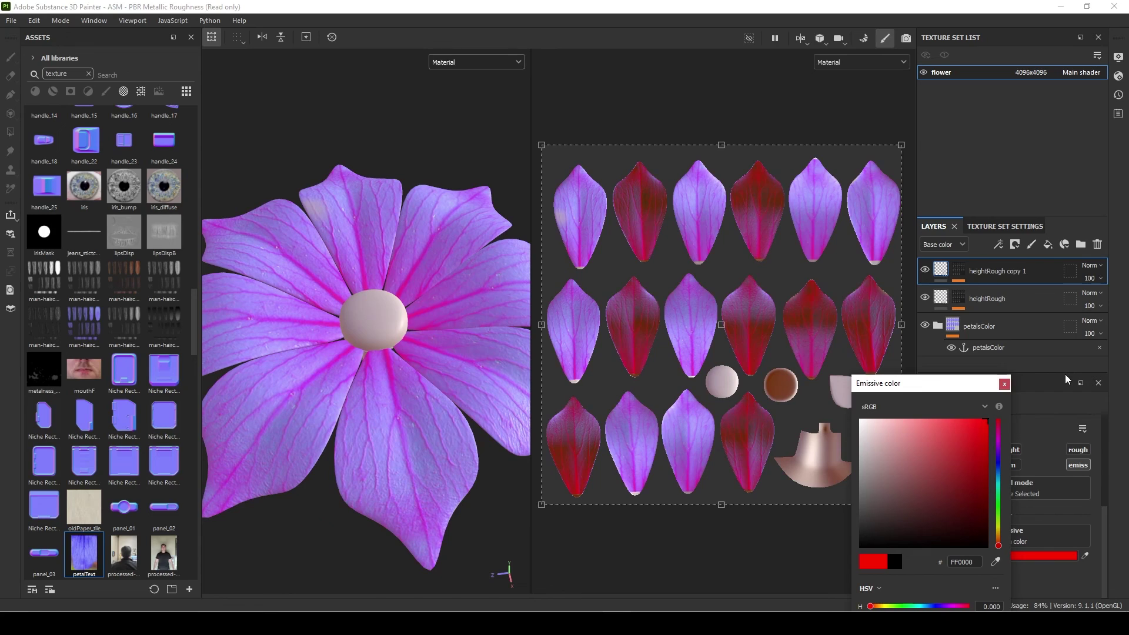
pyautogui.click(817, 607)
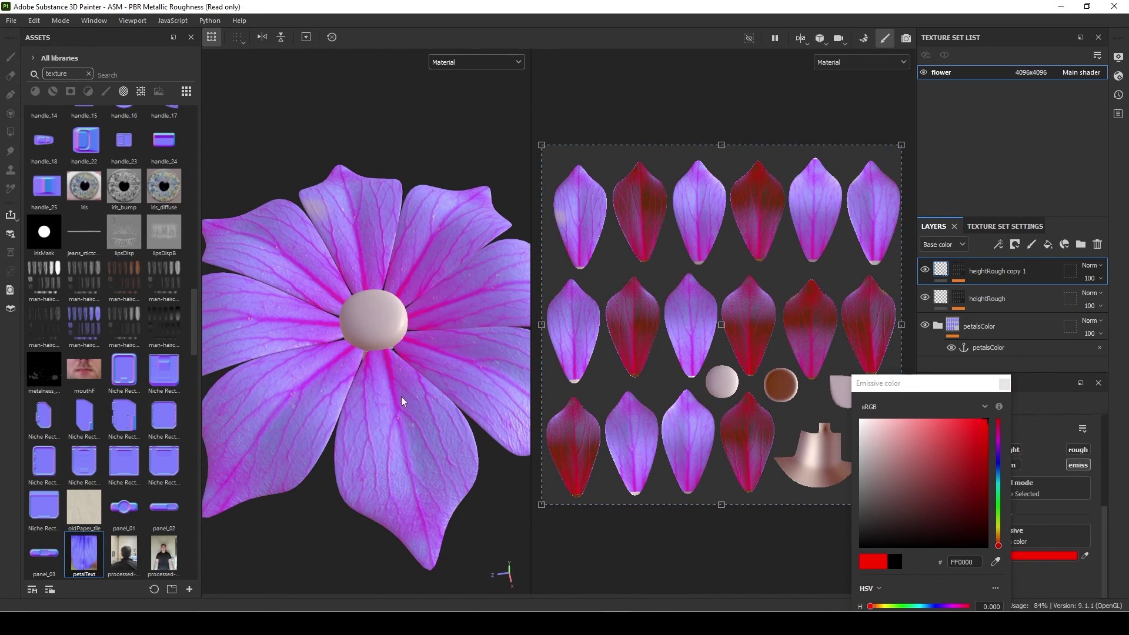
pyautogui.click(1022, 393)
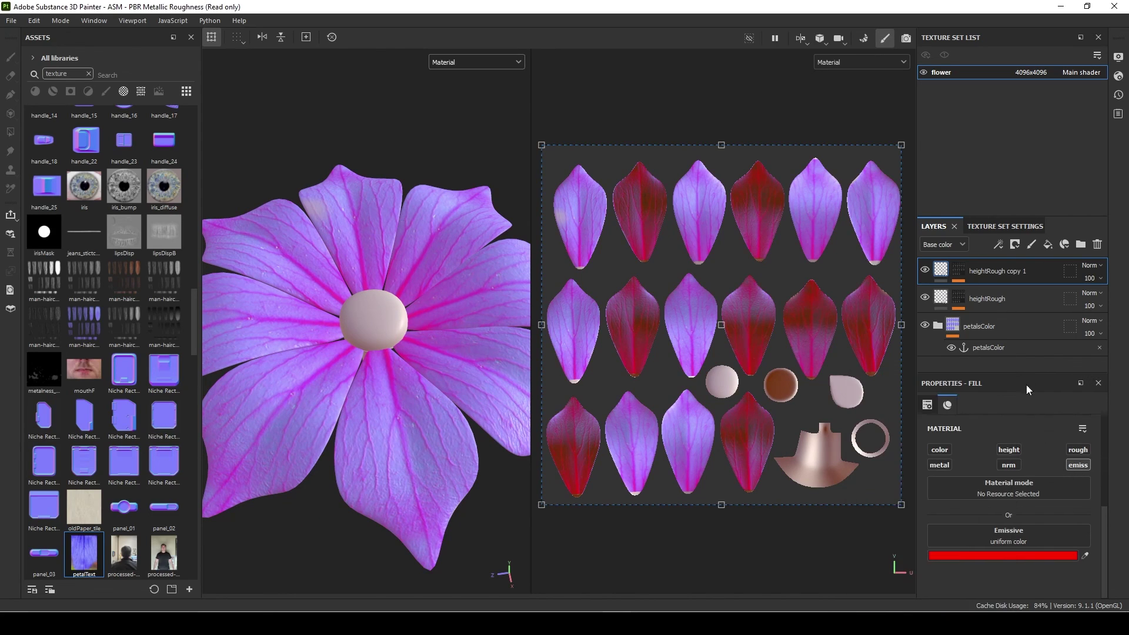
# Lower the upper input level of the Levels effect on heightRough copy 1's mask to 0.405.
pyautogui.click(959, 272)
pyautogui.click(991, 288)
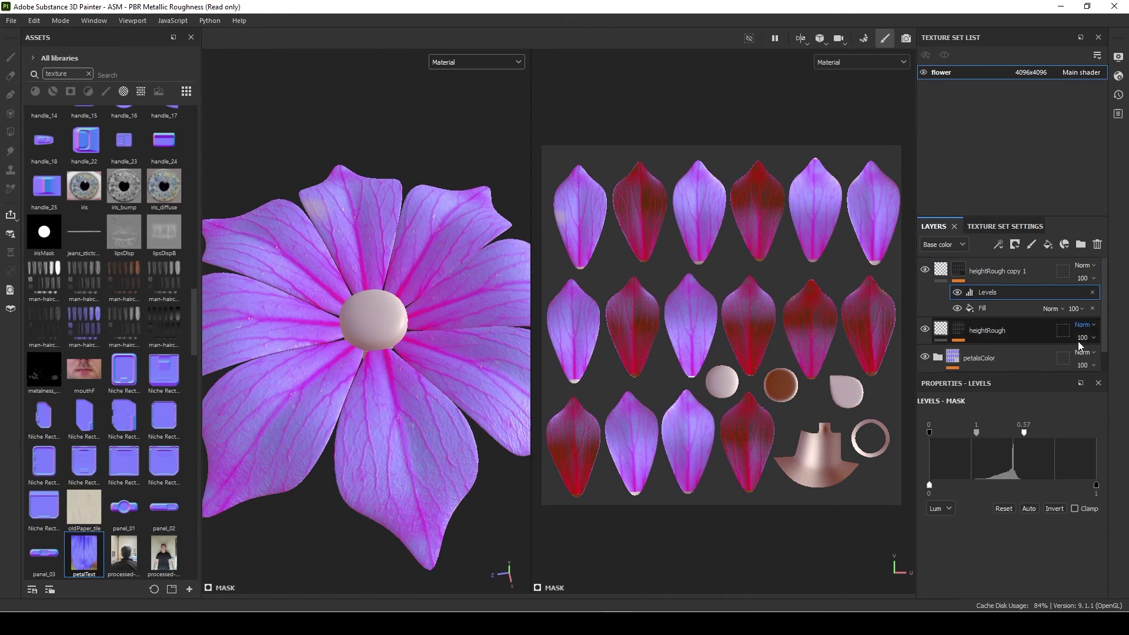
pyautogui.moveTo(1025, 436); pyautogui.dragTo(998, 438)
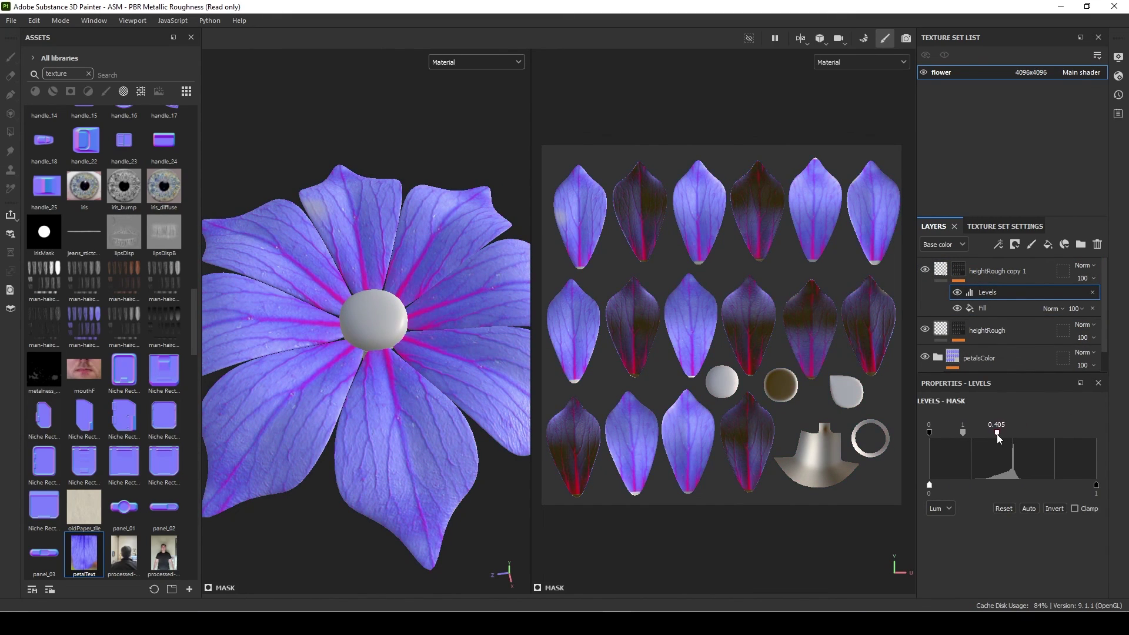